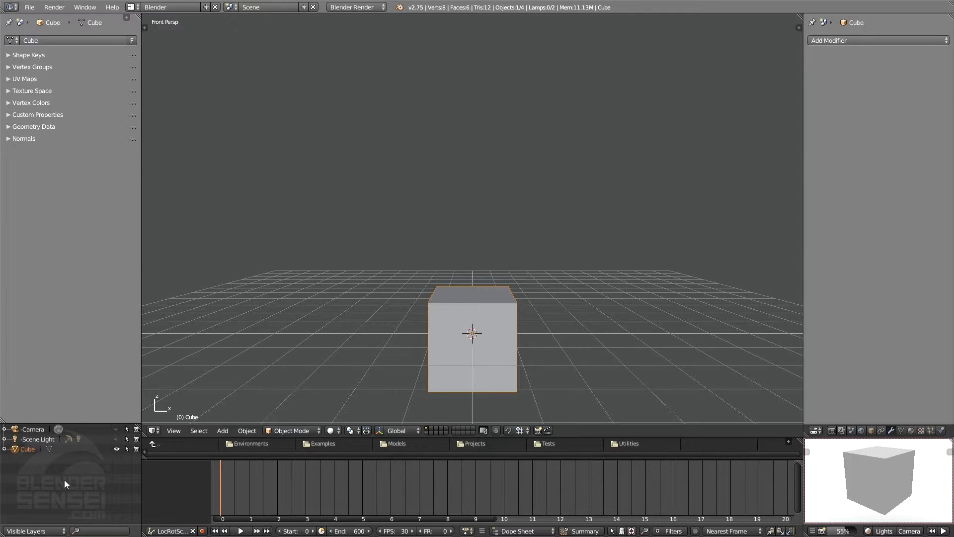
Step: Add a Monkey mesh to the scene
key("shift+a")
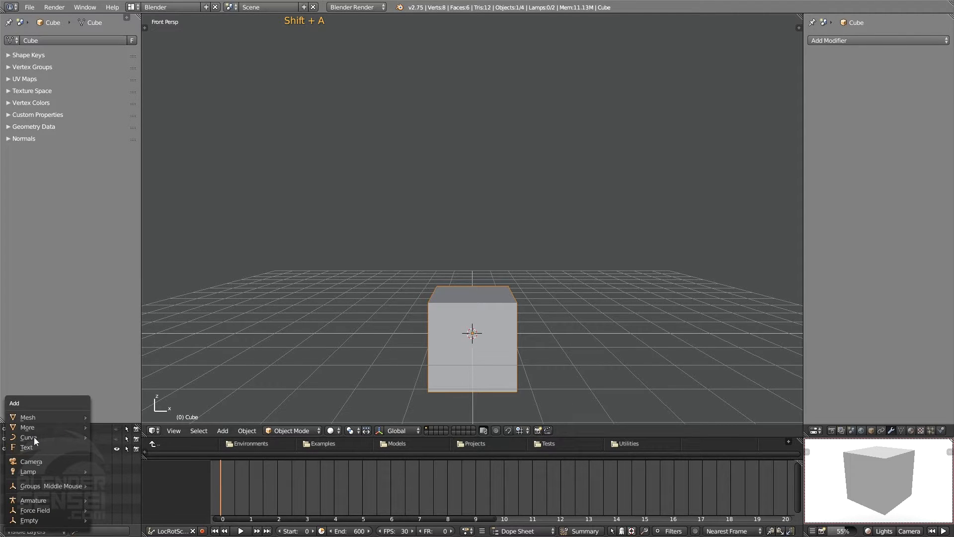
mouse_move(33, 419)
left_click(115, 412)
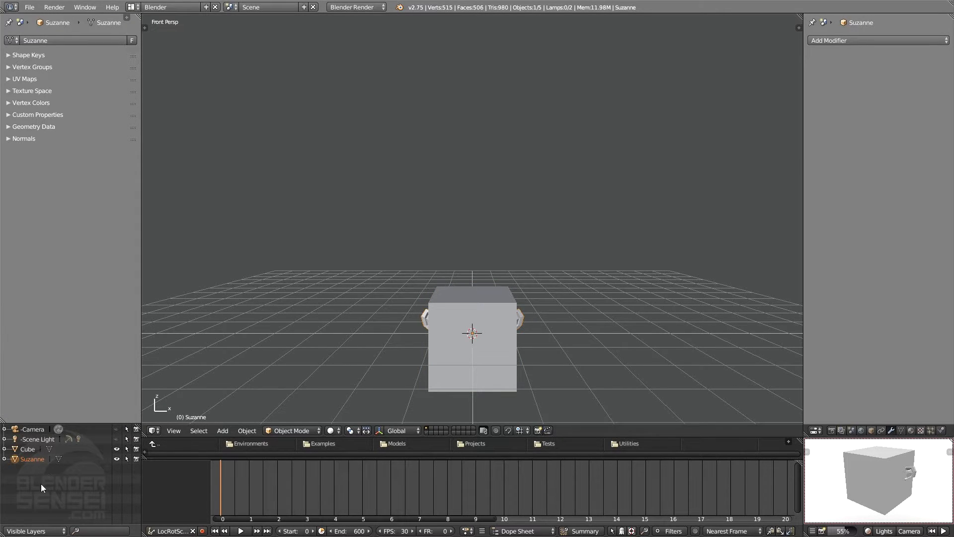
Step: Switch the main area to the Node Editor and examine which Add options it offers
left_click(154, 431)
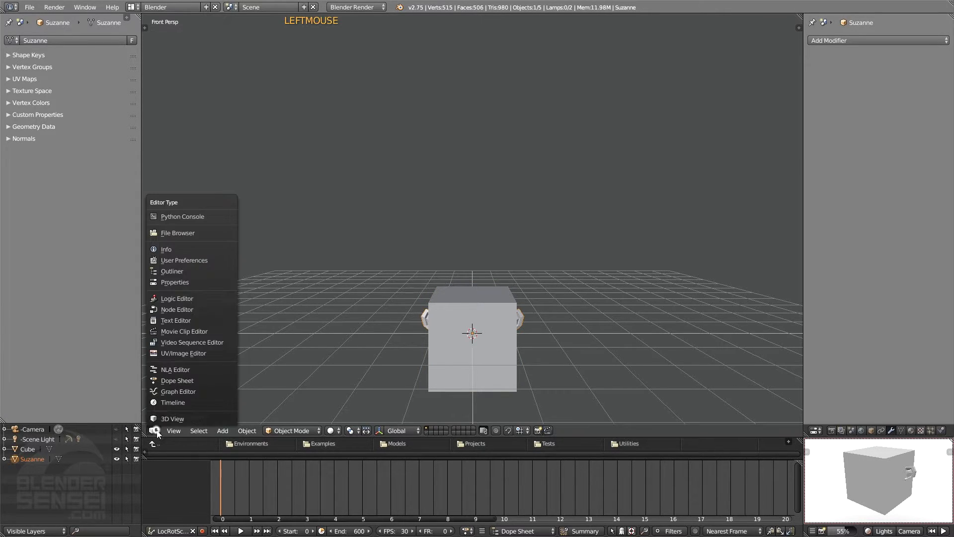
left_click(187, 309)
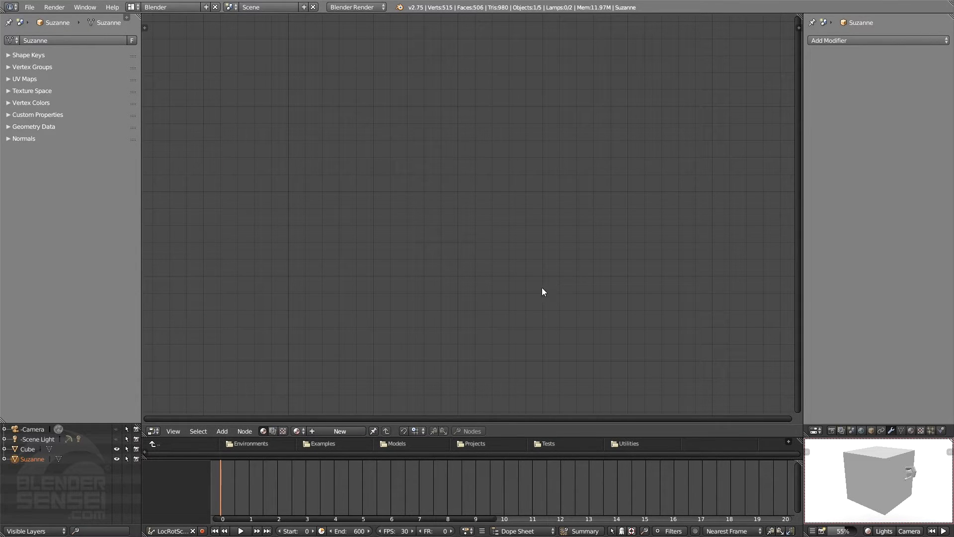
left_click(222, 431)
key("shift+a")
left_click(154, 431)
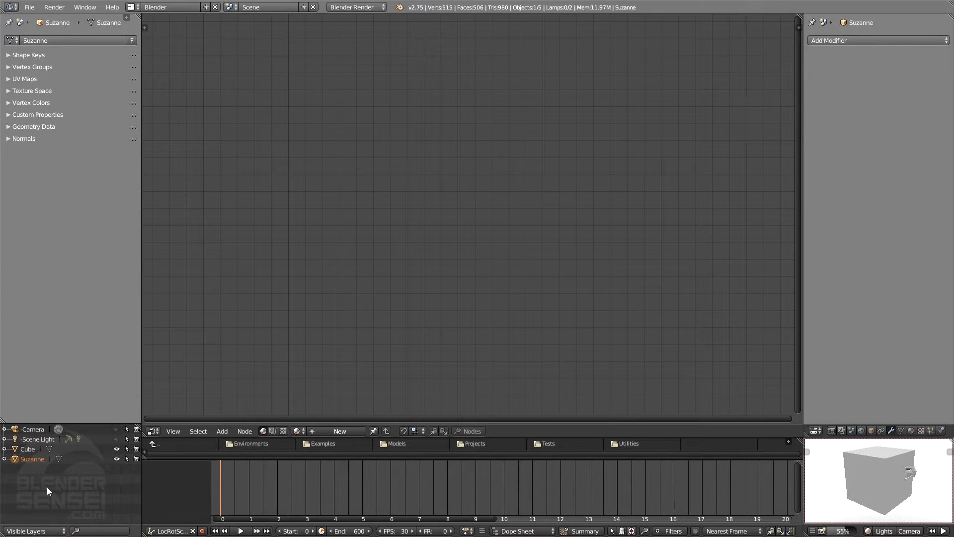
left_click(154, 431)
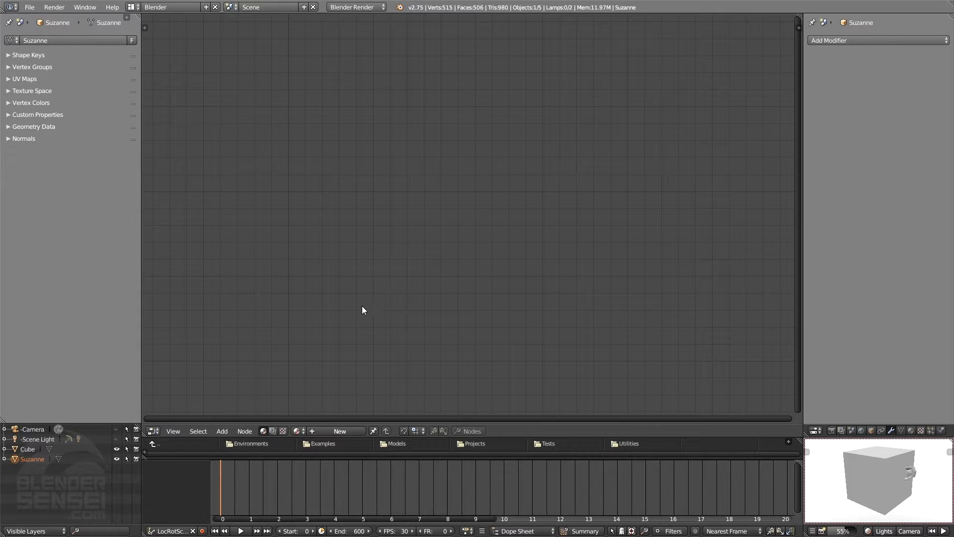
left_click(223, 431)
key("shift+a")
Step: Switch the main area back to the 3D View
left_click(153, 431)
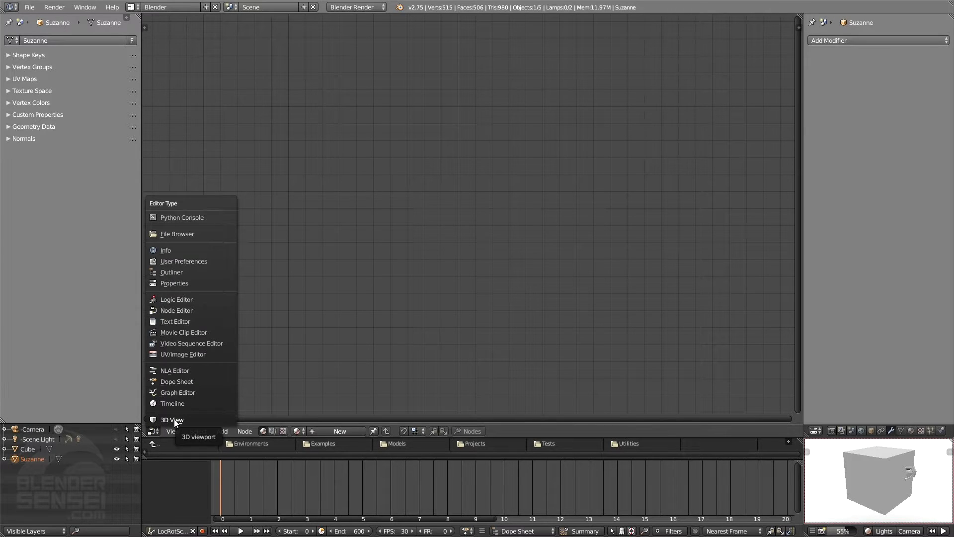
left_click(174, 419)
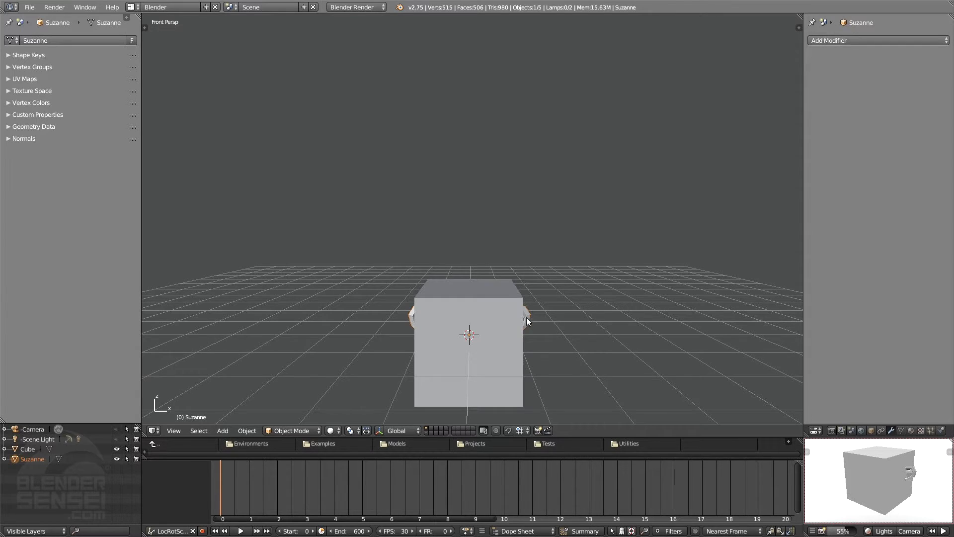
mouse_move(527, 317)
middle_mouse_down()
mouse_move(494, 330)
mouse_move(526, 332)
mouse_move(508, 341)
mouse_move(515, 318)
middle_mouse_up()
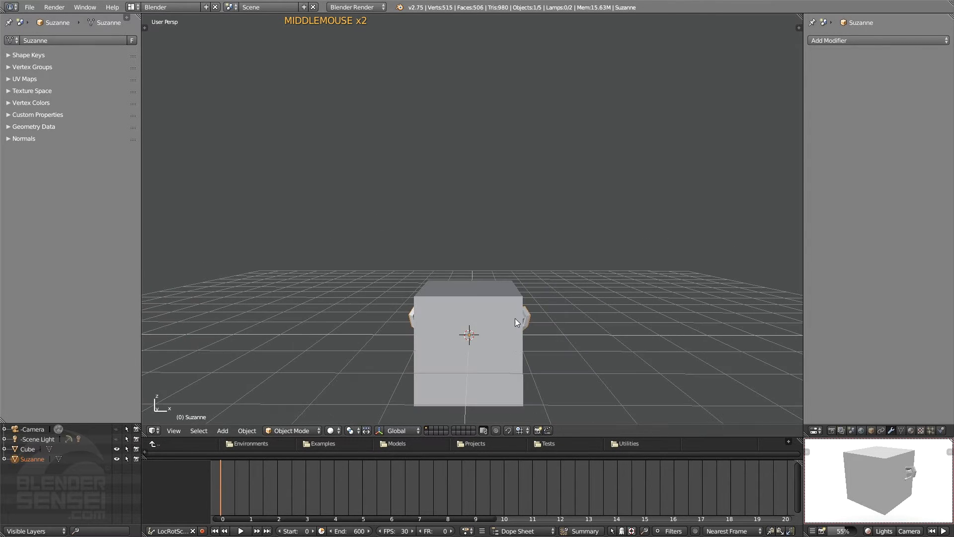
Step: Place the 3D cursor in empty space up and to the left of the existing cube and add a Cube mesh there
right_click_drag(310, 247, 259, 133)
key("shift+a")
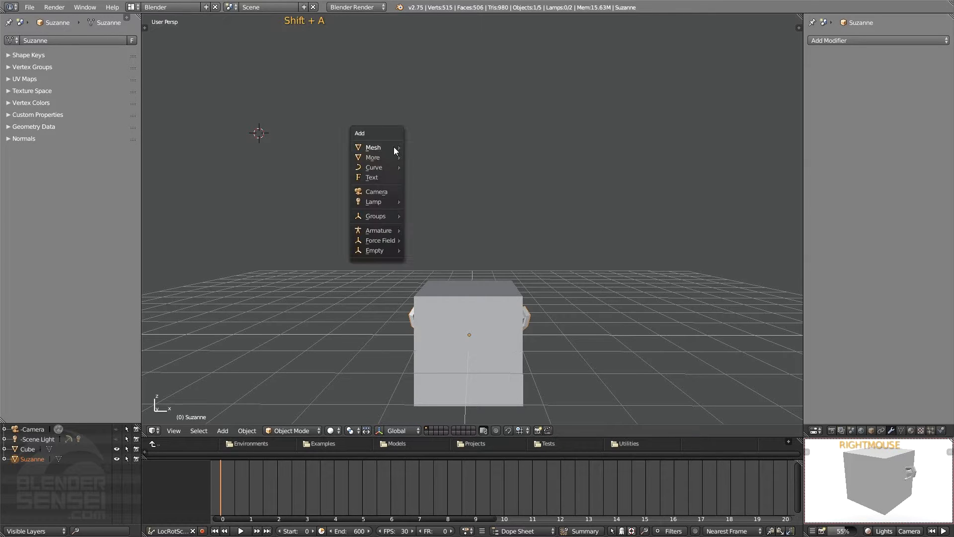
mouse_move(395, 147)
left_click(424, 157)
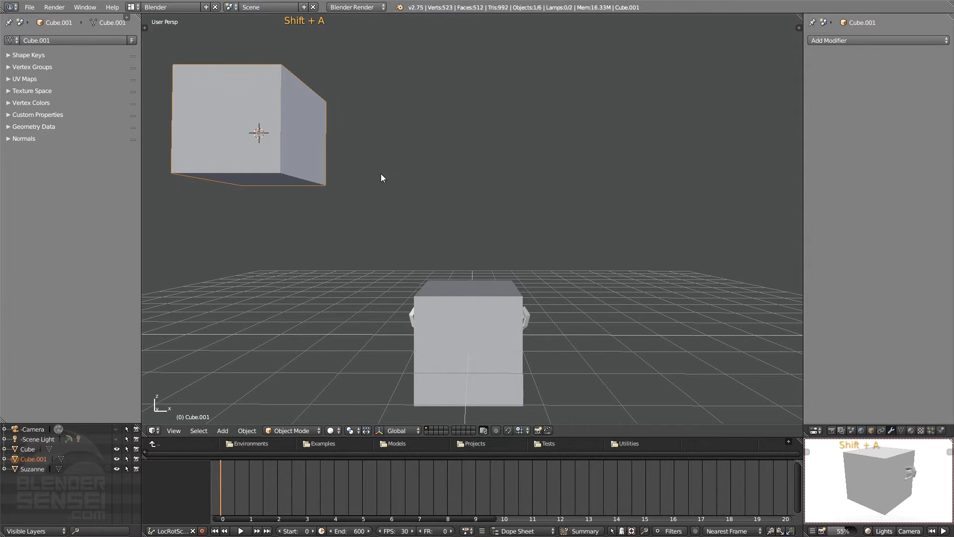
Step: Place the 3D cursor high above the grid floor, opposite the second cube, and add a Torus mesh there
middle_click_drag(381, 174, 219, 124)
middle_click_drag(336, 179, 381, 158)
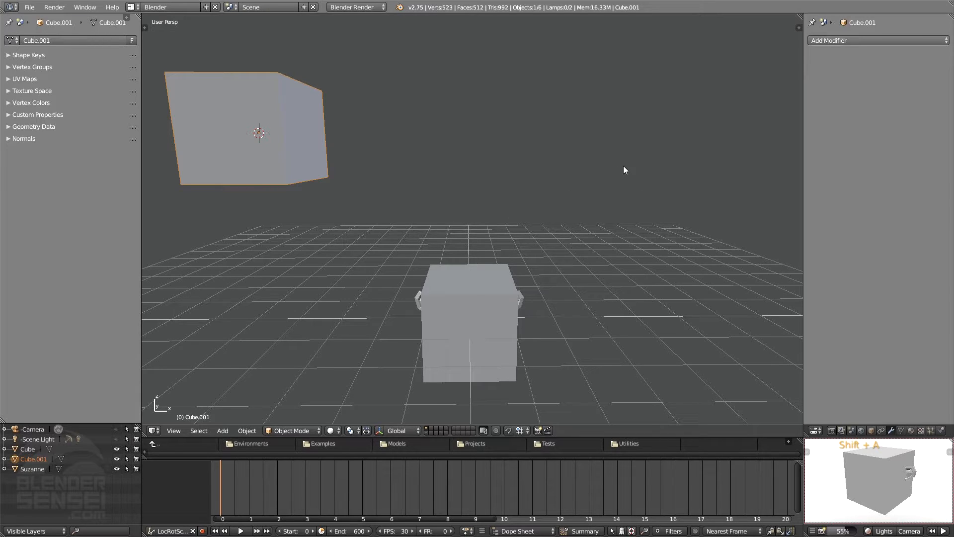
right_click(705, 132)
right_click(705, 132)
mouse_move(705, 133)
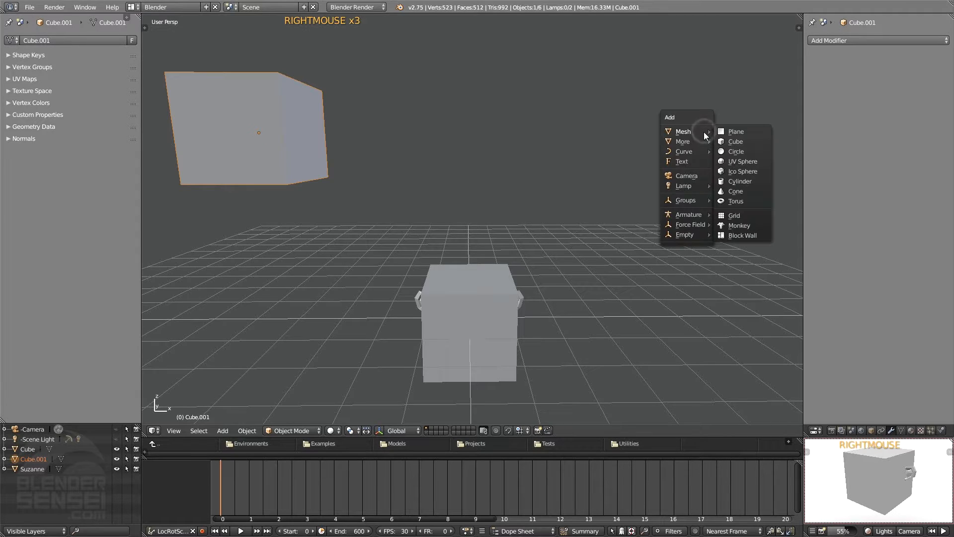
left_click(735, 201)
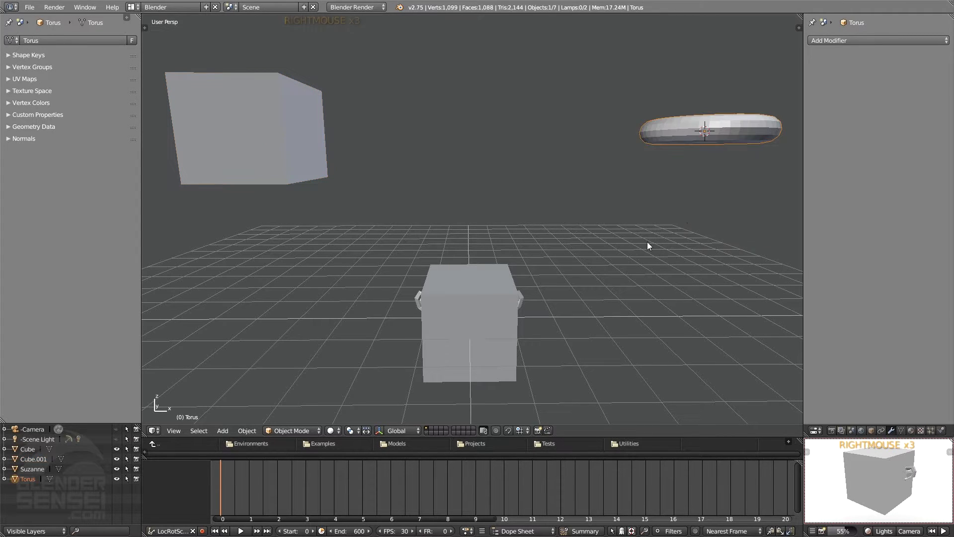
Step: Place the 3D cursor just below the torus and add a Cylinder mesh there
right_click(647, 242)
mouse_move(645, 242)
left_click(687, 294)
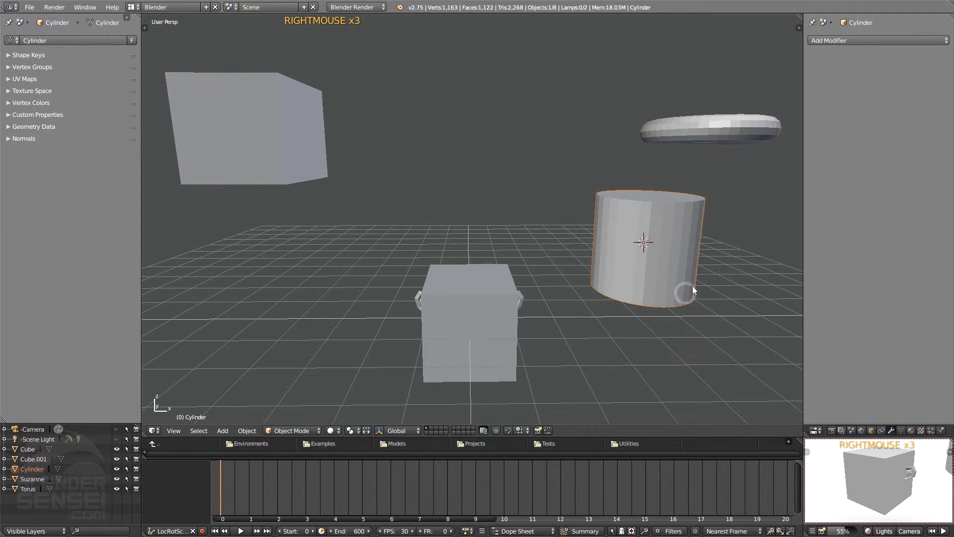
key("shift+a")
mouse_move(423, 70)
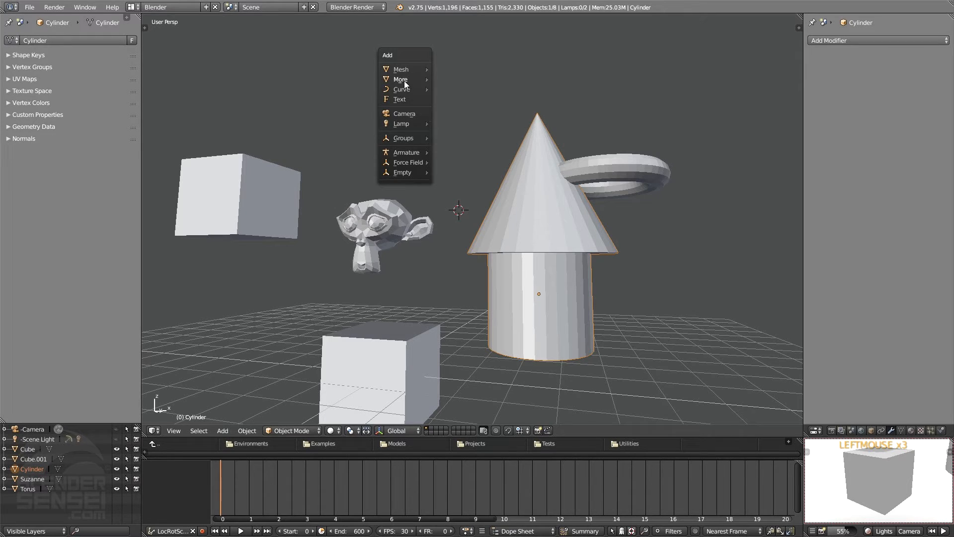
Step: Delete all the mesh objects in the scene and reset the 3D cursor to the world origin
key("a")
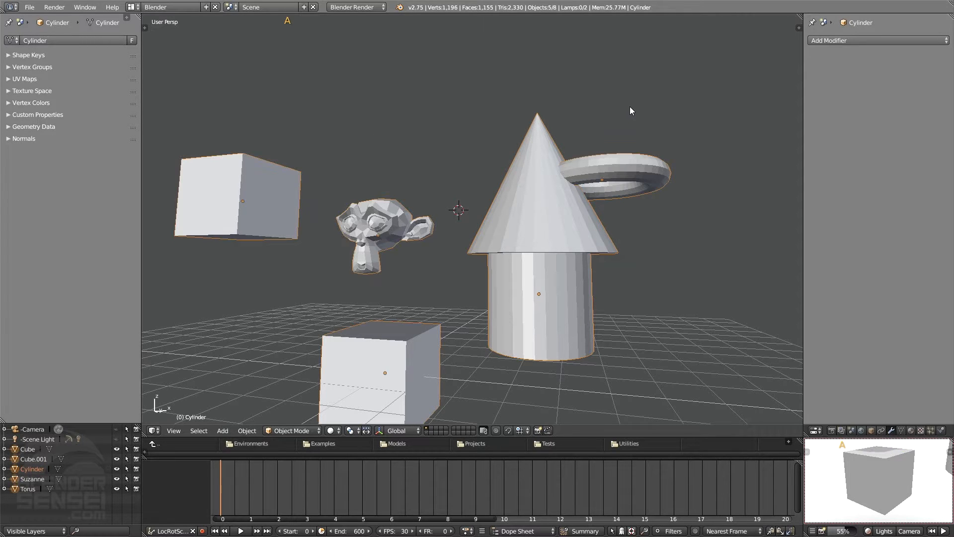
key("Delete")
middle_click_drag(519, 214, 533, 235)
key("shift+c")
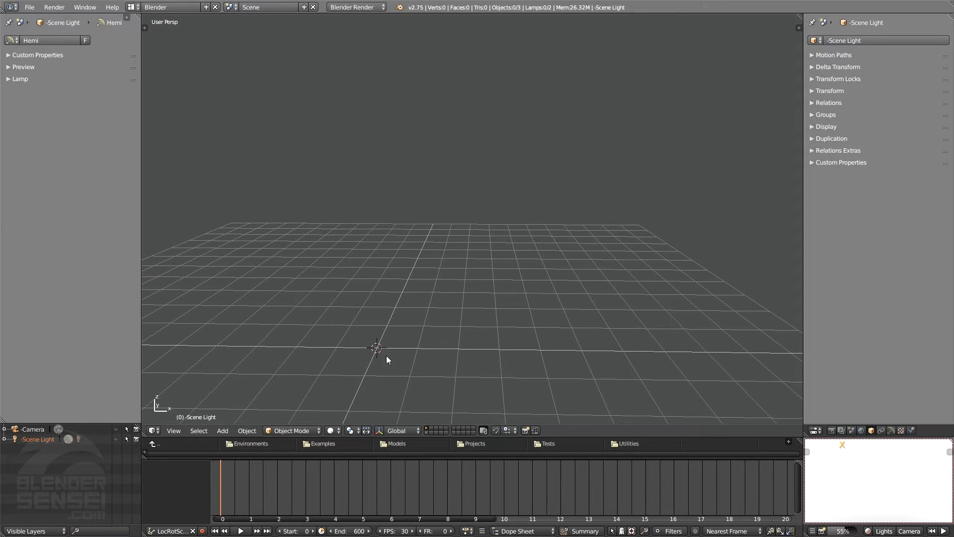
Step: Add a Grid mesh at the world origin
middle_click_drag(437, 343, 553, 192, "shift")
key("shift+a")
mouse_move(552, 189)
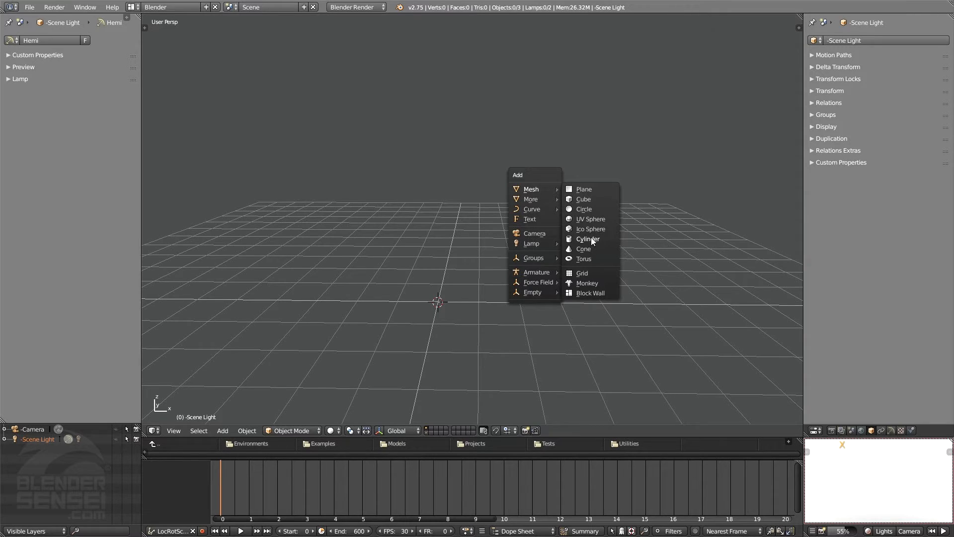
left_click(586, 275)
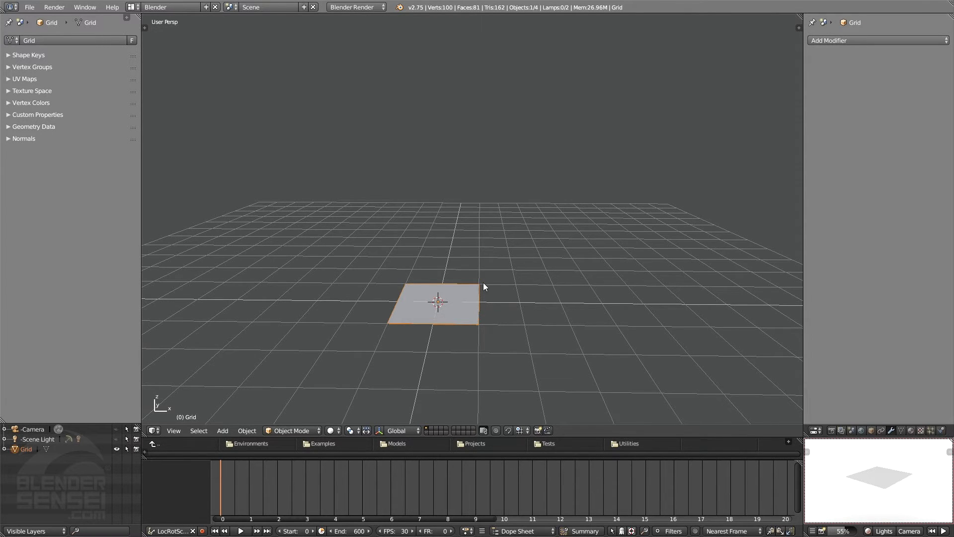
Step: Inspect the grid's subdivisions in Edit Mode and return to Object Mode
middle_click_drag(484, 287, 479, 254)
key("Tab")
scroll(482, 312, "up", 2)
scroll(425, 285, "up", 1)
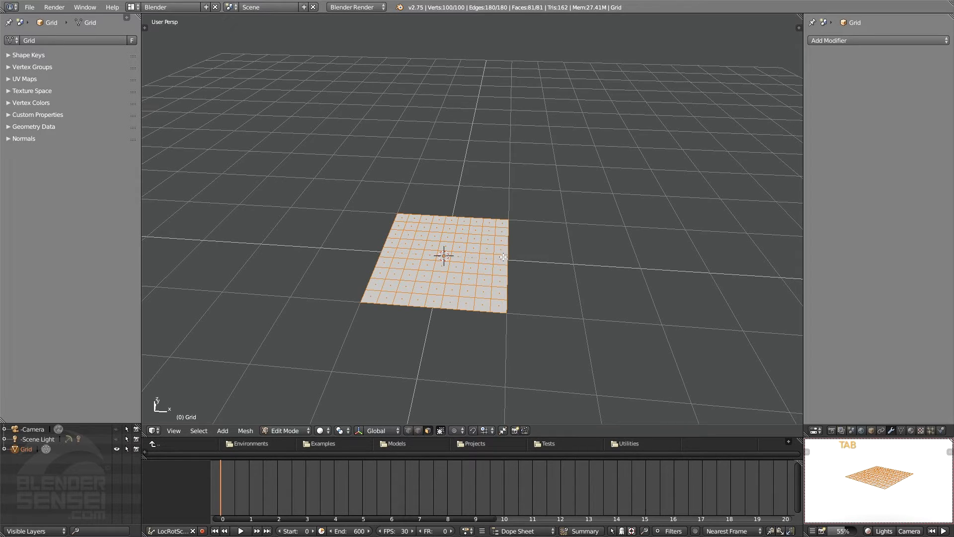
key("Tab")
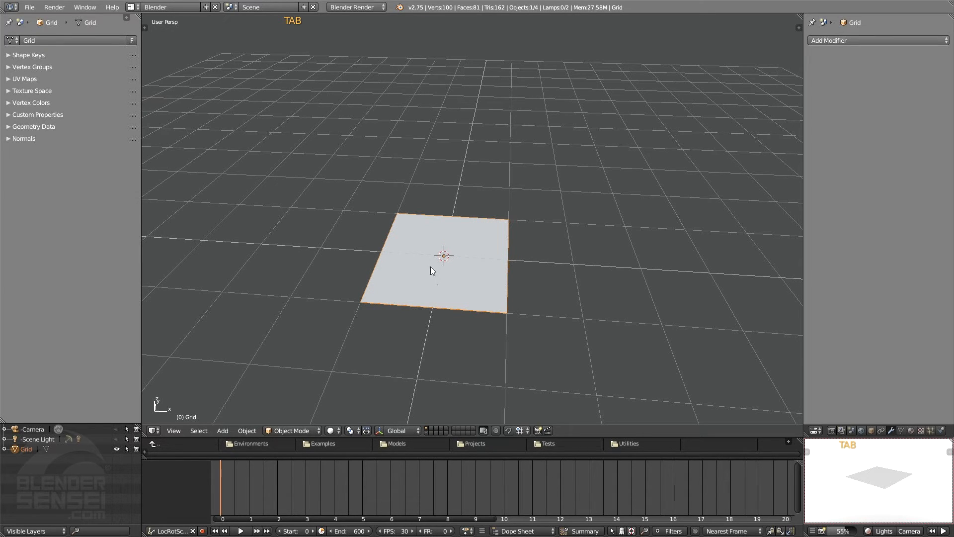
Step: Add a second Grid mesh on top of the first one
scroll(436, 262, "down", 2)
key("shift+a")
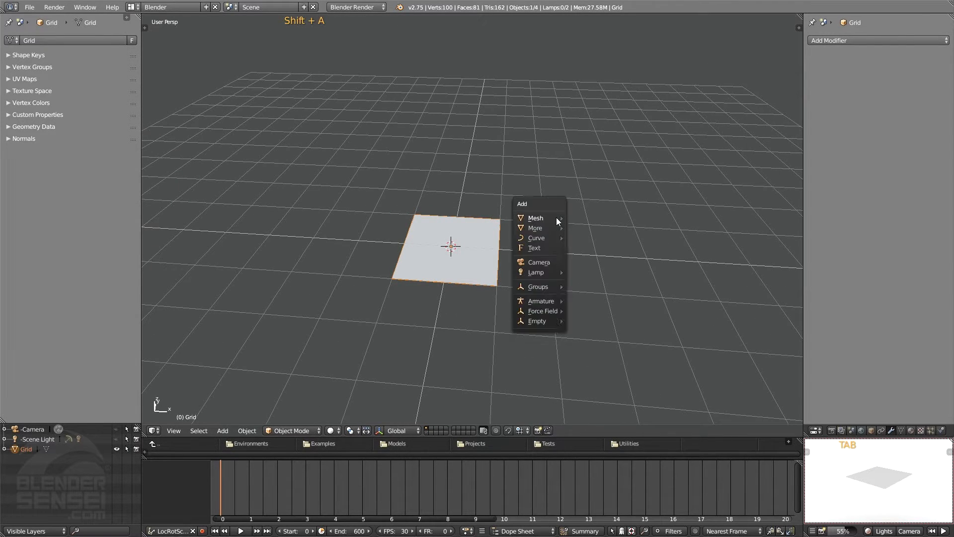
mouse_move(556, 218)
left_click(596, 304)
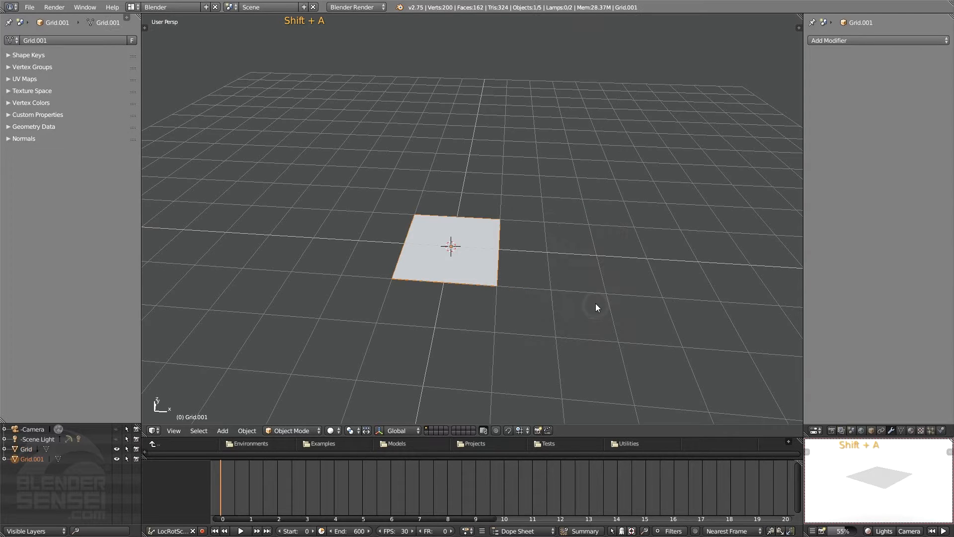
Step: Adjust the X and Y subdivisions of the newly added grid in its creation settings
key("F6")
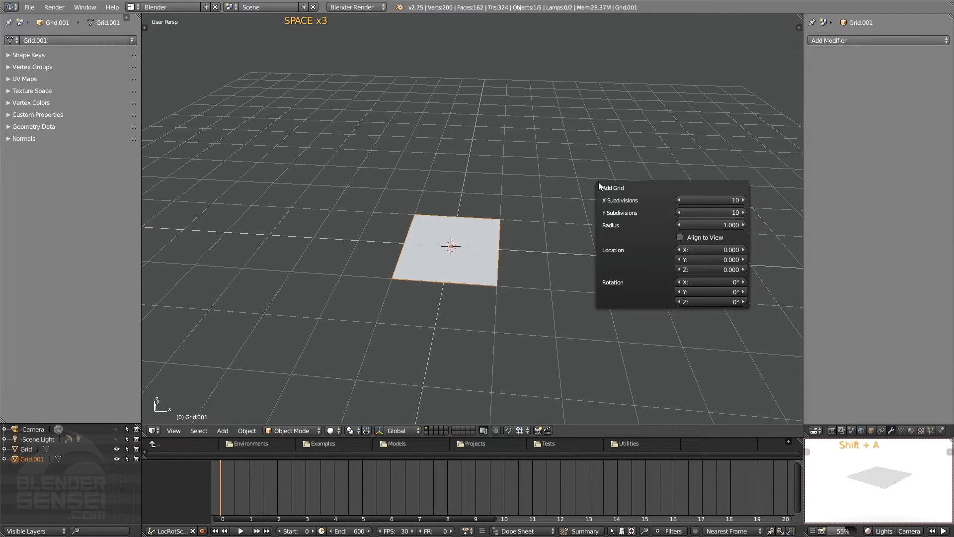
mouse_move(725, 201)
left_mouse_down()
mouse_move(716, 201)
mouse_move(726, 202)
left_mouse_up()
left_click_drag(712, 213, 745, 233)
Step: Delete both grids from the scene
middle_click_drag(571, 197, 526, 209)
middle_click_drag(473, 288, 546, 200)
key("a")
key("x")
left_click(569, 190)
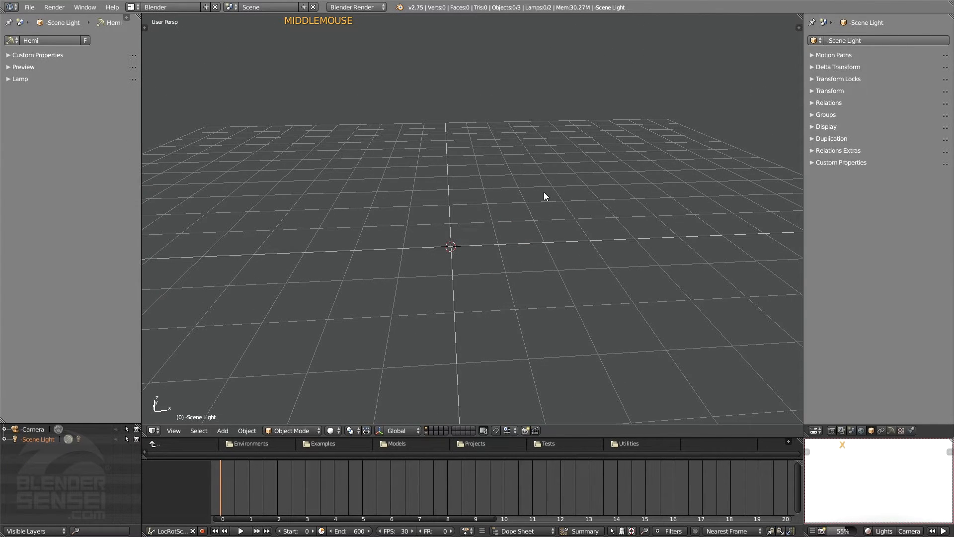
Step: Add a Block Wall mesh at the world origin and bring the whole wall into view
key("shift+a")
mouse_move(544, 192)
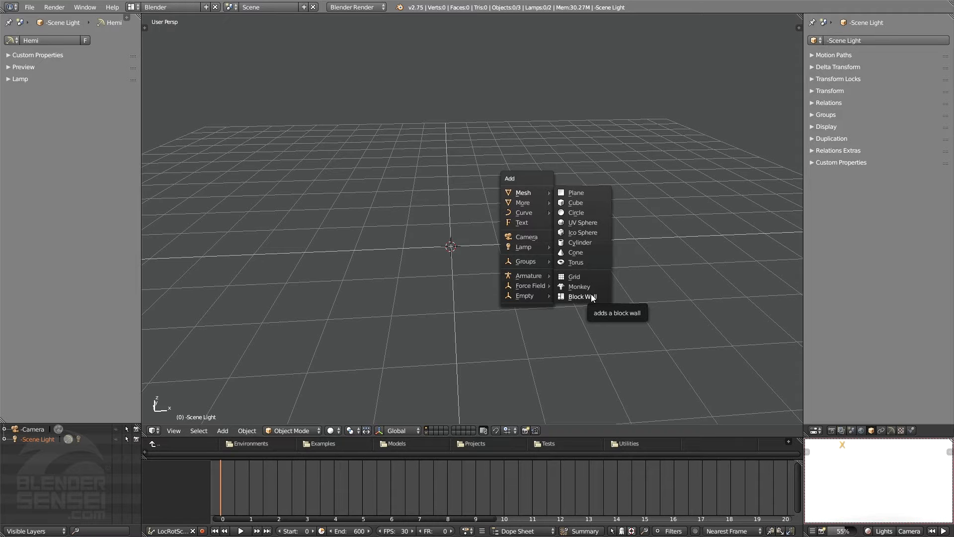
left_click(582, 297)
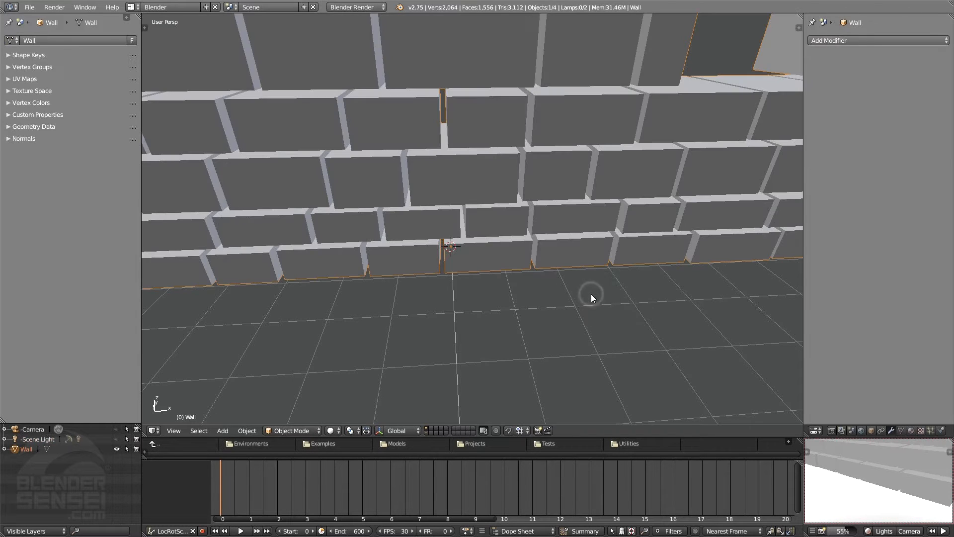
scroll(546, 269, "down", 6)
middle_click_drag(553, 246, 505, 315, "shift")
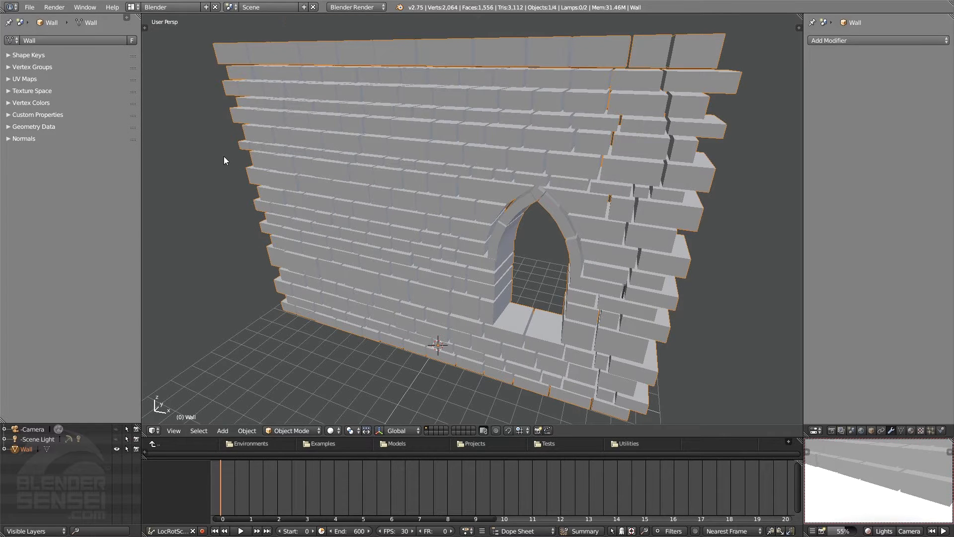
Step: Change the wall size in its creation settings to a start of -10.24 and an end of 10.18
key("space")
key("space")
key("space")
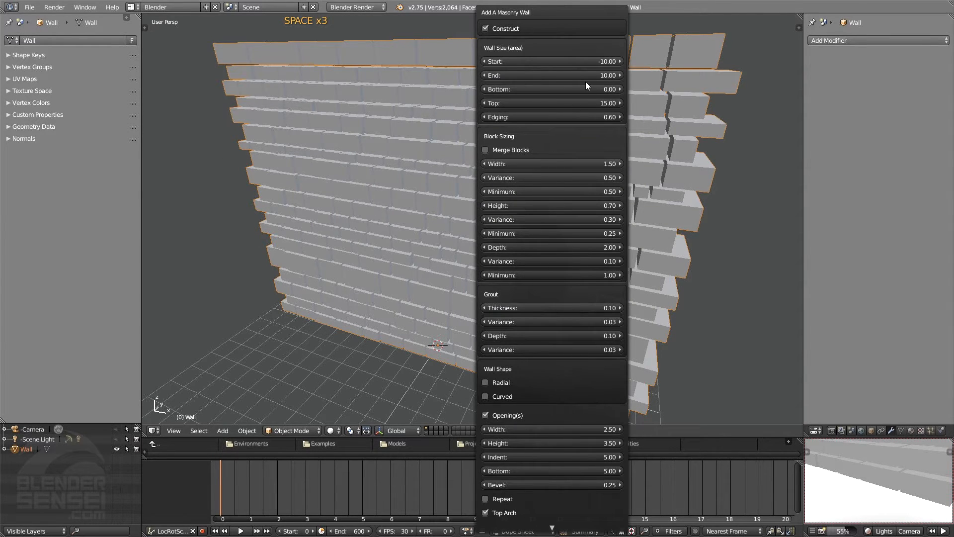
mouse_move(586, 62)
left_mouse_down()
mouse_move(573, 61)
mouse_move(570, 75)
mouse_move(584, 76)
left_mouse_up()
left_click_drag(570, 12, 853, 35)
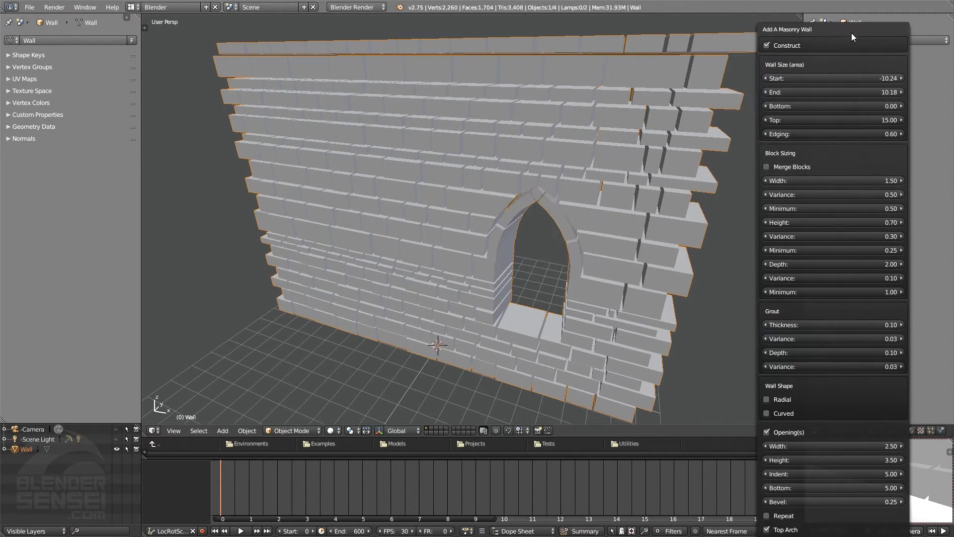
Step: Set the wall's minimum block width to 0.53, block depth to 2.87 and grout thickness to 0.37
left_click_drag(828, 208, 830, 208)
left_click_drag(825, 265, 865, 265)
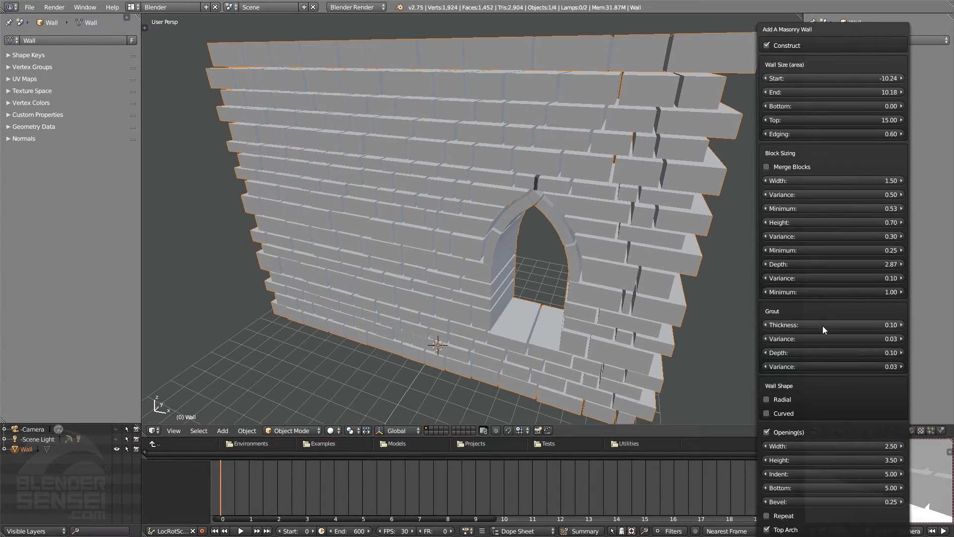
left_click_drag(822, 326, 854, 326)
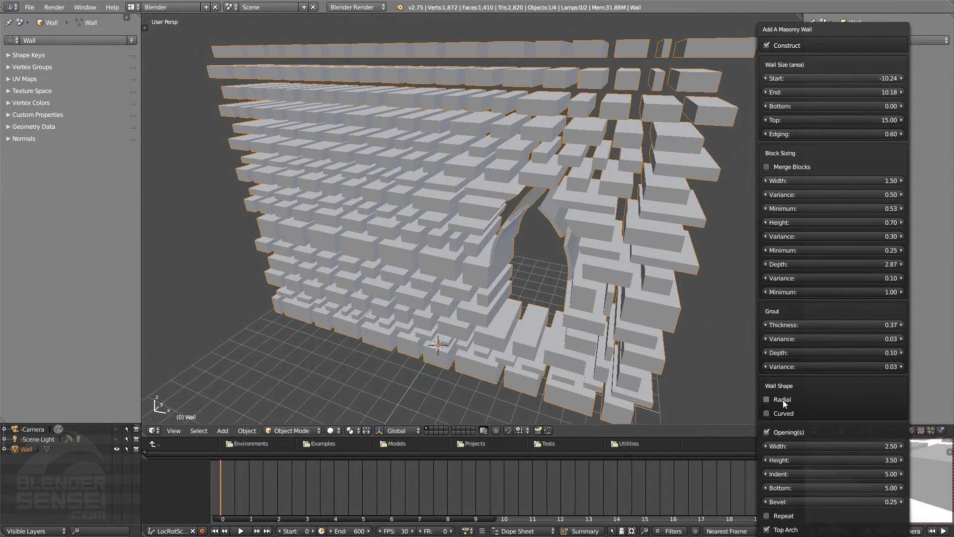
Step: Turn the Radial wall shape on and off again
left_click(767, 399)
left_click(767, 399)
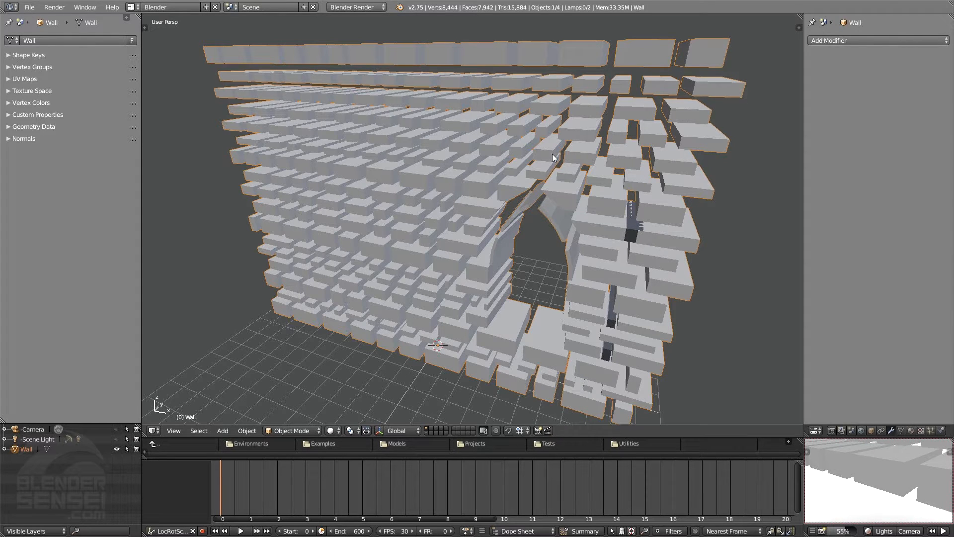
Step: Show the properties region and the tool shelf in the 3D View
key("n")
key("t")
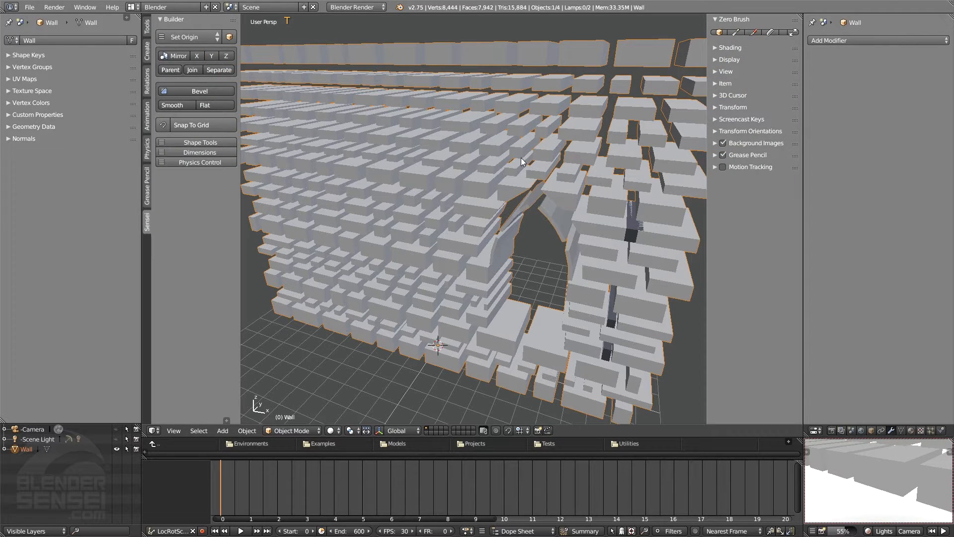
Step: Reveal the wall's creation settings and change the start to -9.97, the top to 23.76 and the edging to 2.37
left_click(226, 419)
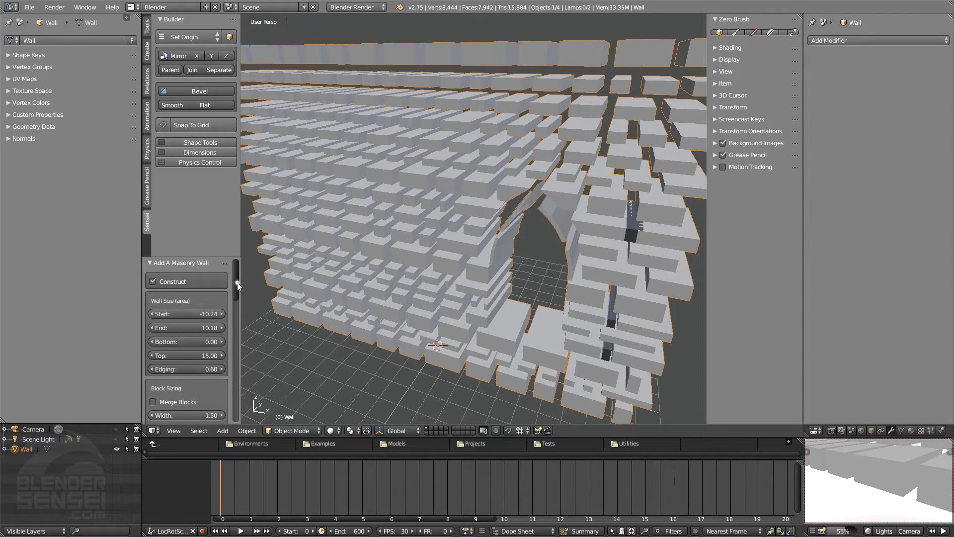
mouse_move(238, 285)
left_mouse_down()
mouse_move(232, 339)
mouse_move(244, 311)
mouse_move(228, 274)
left_mouse_up()
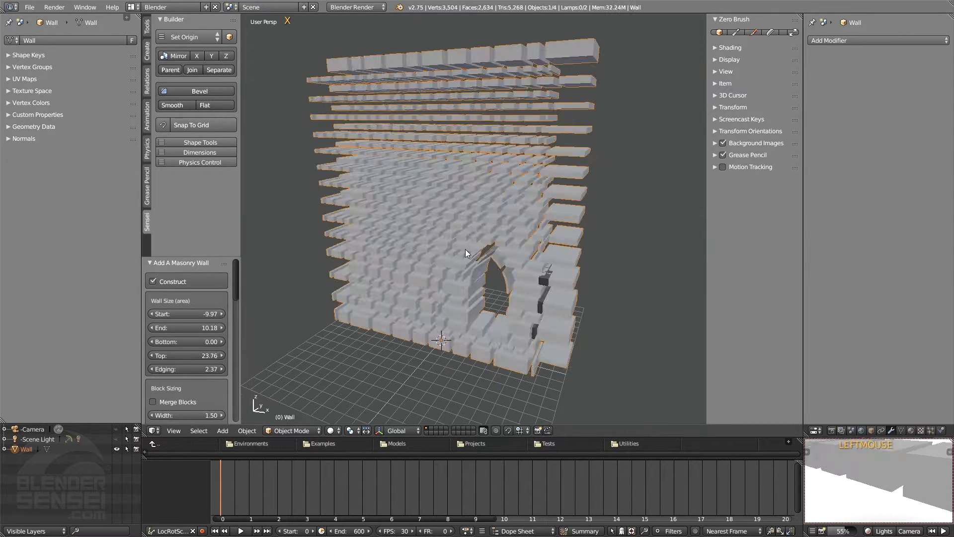
Step: Delete the block wall from the scene and collapse the operator settings
key("x")
left_click(175, 276)
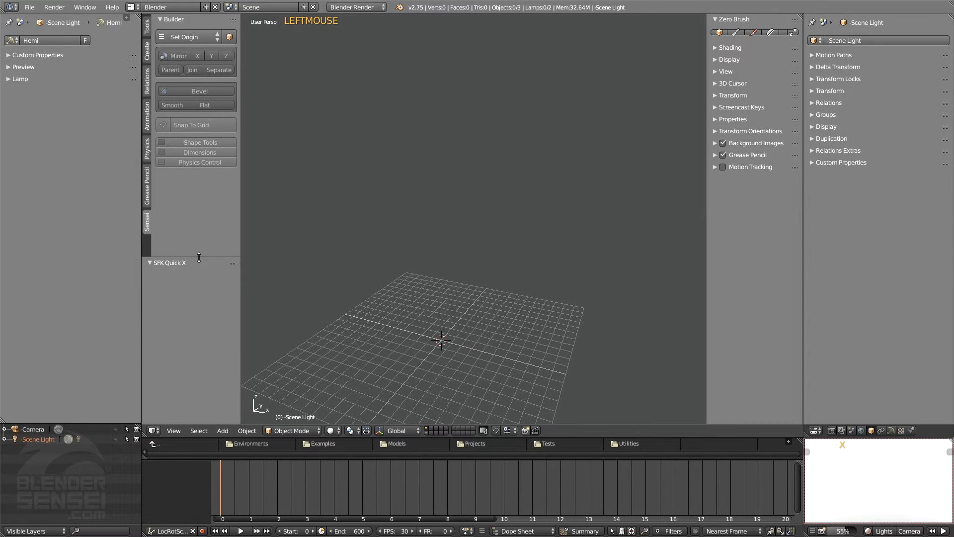
left_click(198, 258)
Step: Add a Nurbs Torus surface at the 3D cursor and scale it up to about 3.55 times its size
middle_click_drag(425, 351, 562, 194)
key("shift+a")
mouse_move(562, 194)
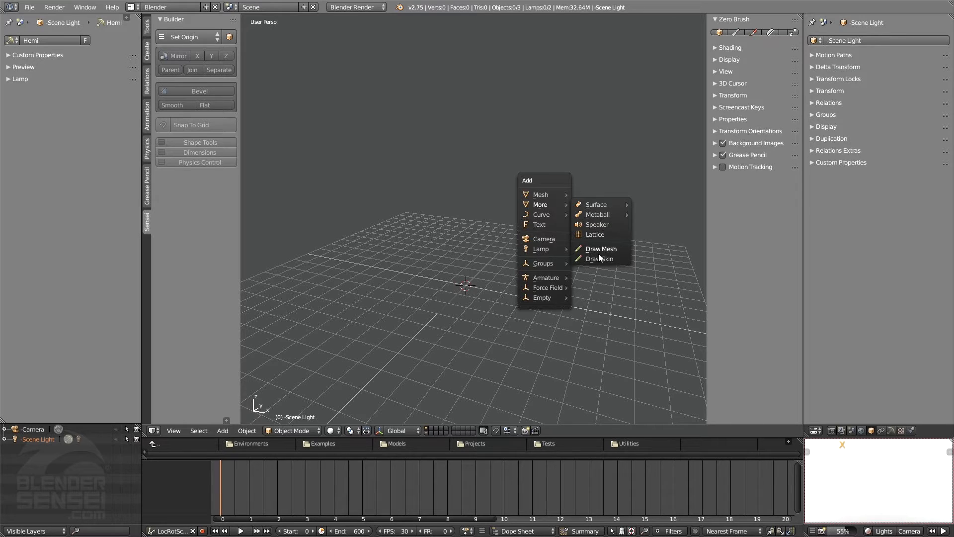
mouse_move(601, 205)
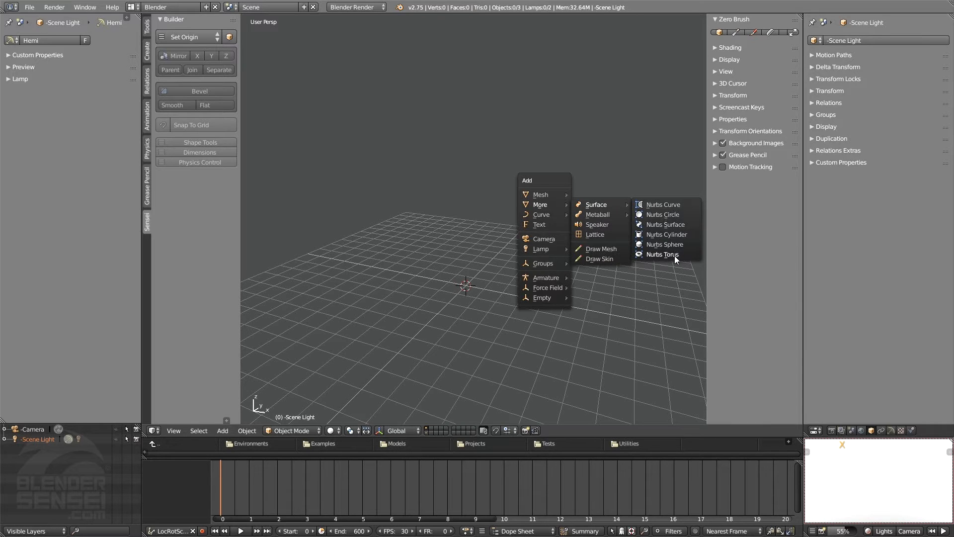
left_click(673, 256)
key("s")
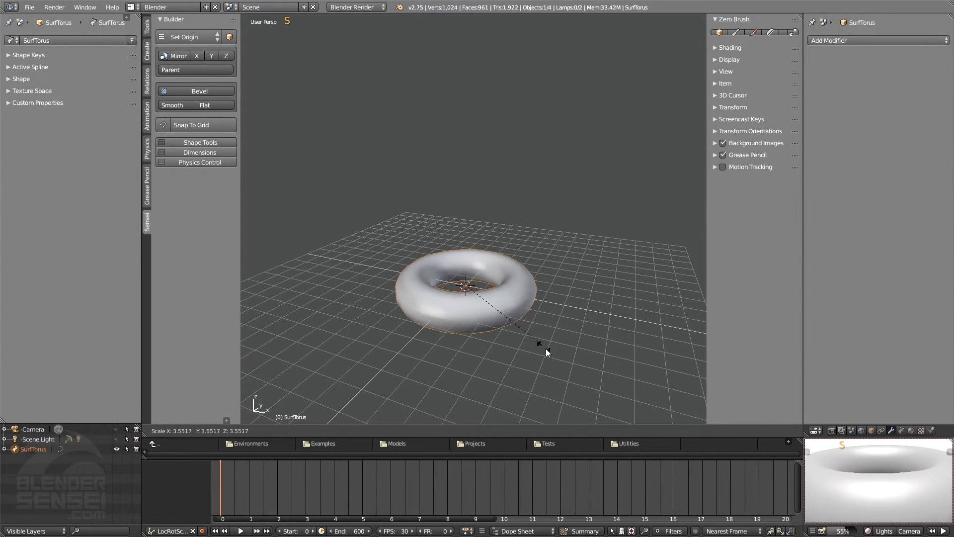
left_click(546, 348)
Step: Put the torus in Edit Mode and try to move a single control point of its cage
scroll(544, 328, "up", 2)
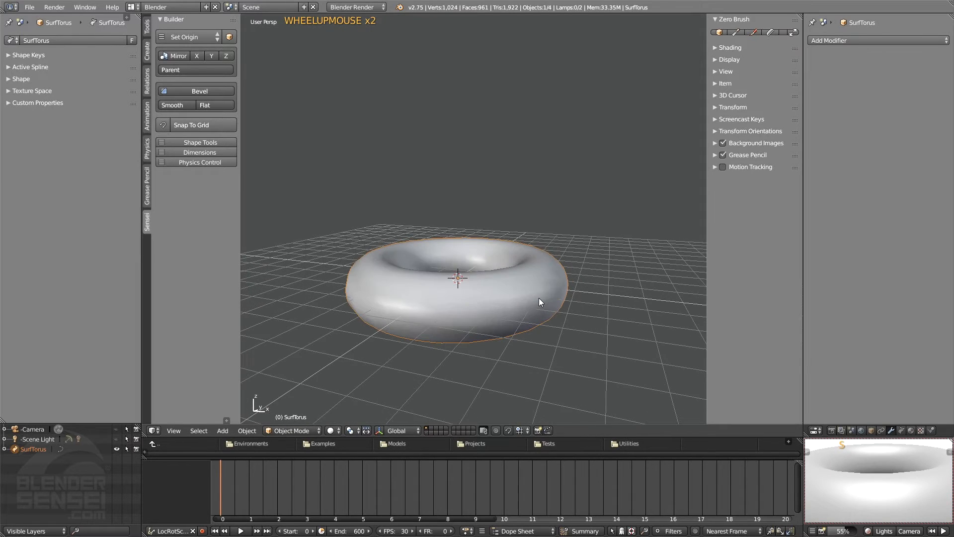
middle_click_drag(539, 301, 517, 290)
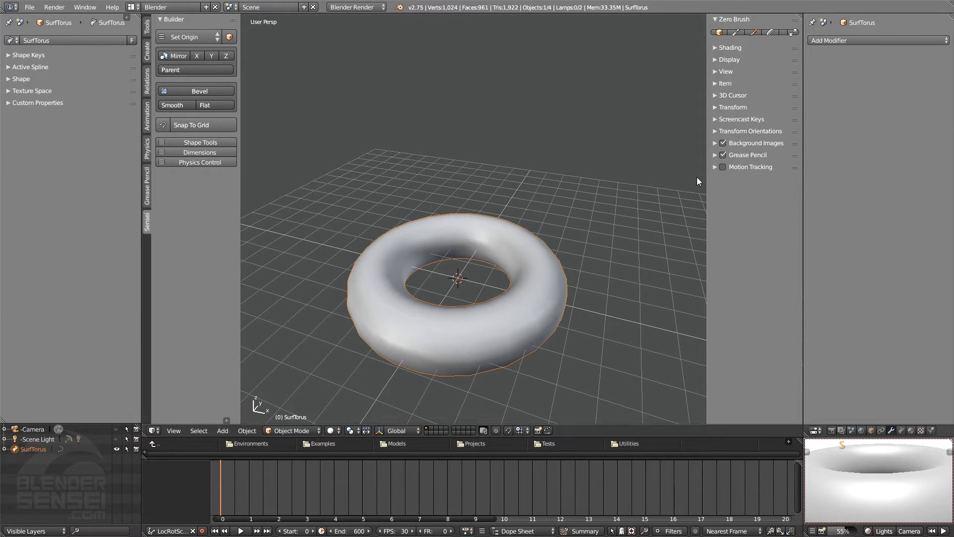
mouse_move(544, 233)
middle_mouse_down()
mouse_move(533, 239)
mouse_move(549, 230)
middle_mouse_up()
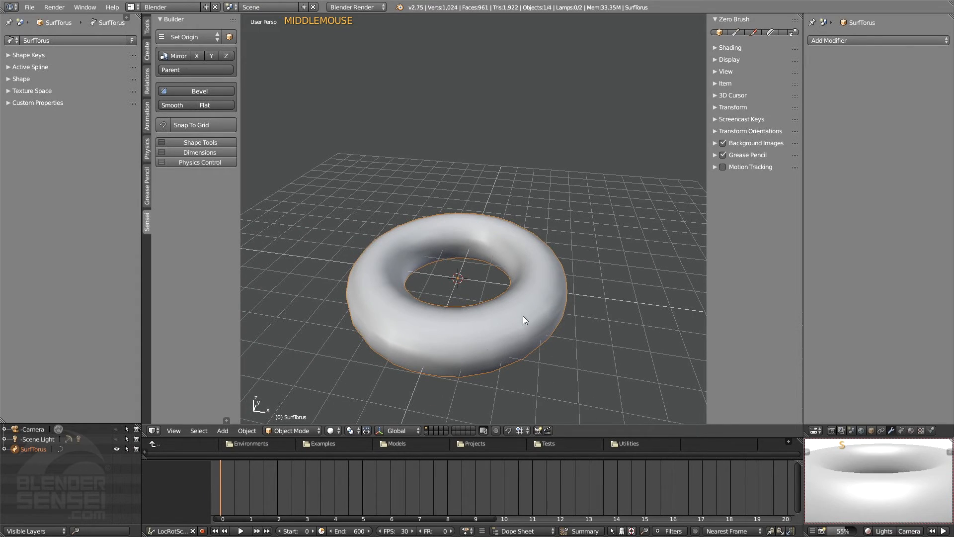
key("Tab")
middle_click_drag(540, 305, 615, 277)
scroll(529, 326, "up", 1)
middle_click_drag(528, 327, 507, 293, "shift")
middle_click_drag(507, 293, 632, 297)
left_click(581, 299)
left_click(620, 295)
left_click(625, 298)
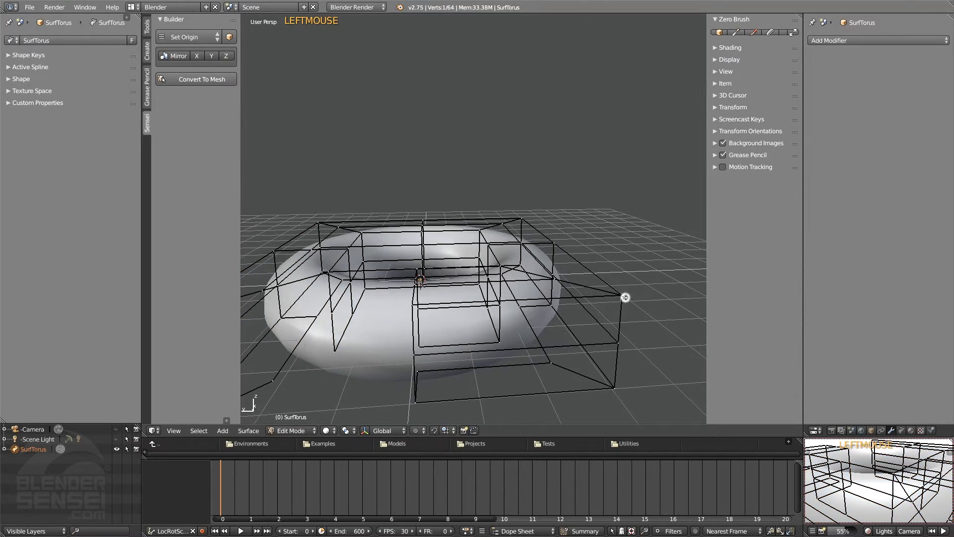
left_click(553, 279)
key("g")
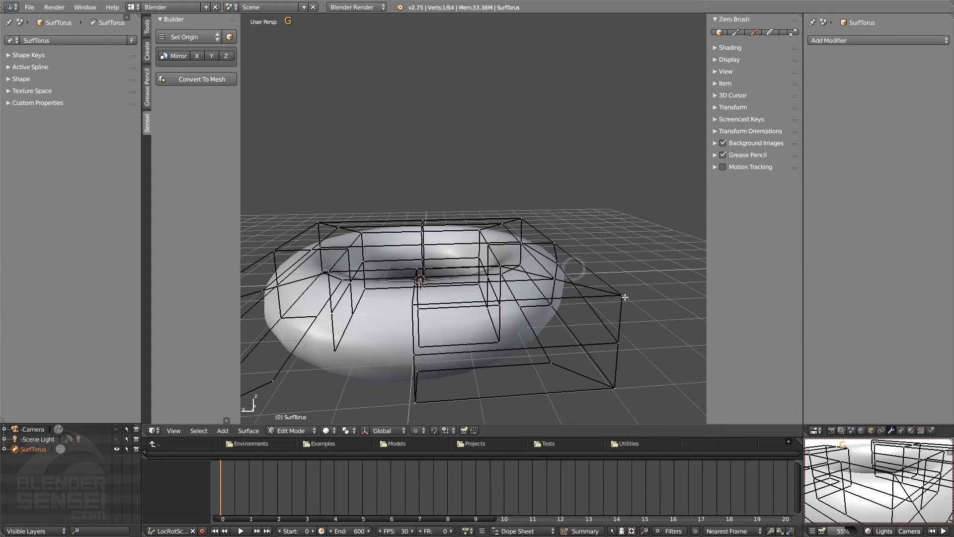
Step: Add the neighbouring outer corner control point to the selection and scale the two points apart
left_click(622, 297, "shift")
key("s")
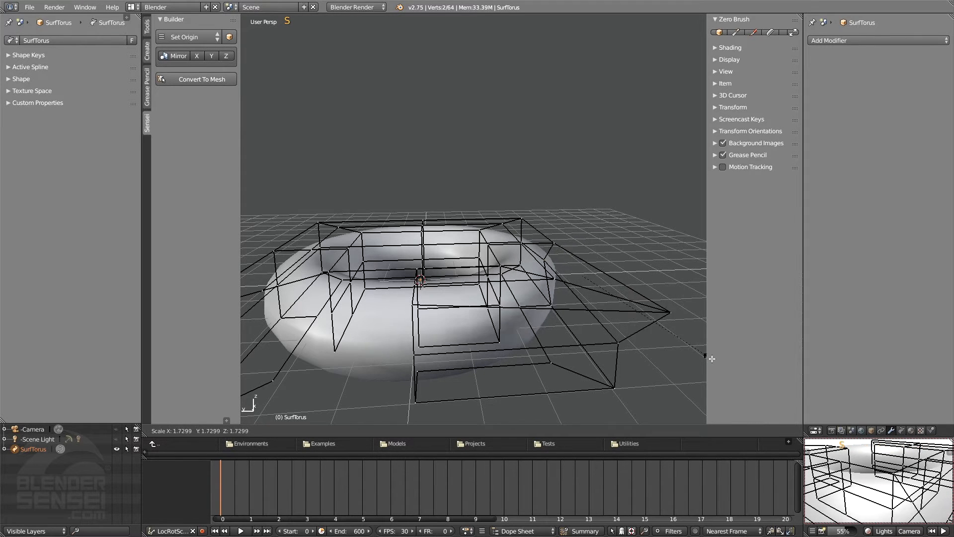
left_click(634, 324)
Step: Return to Object Mode and delete the torus
middle_click_drag(635, 326, 553, 296)
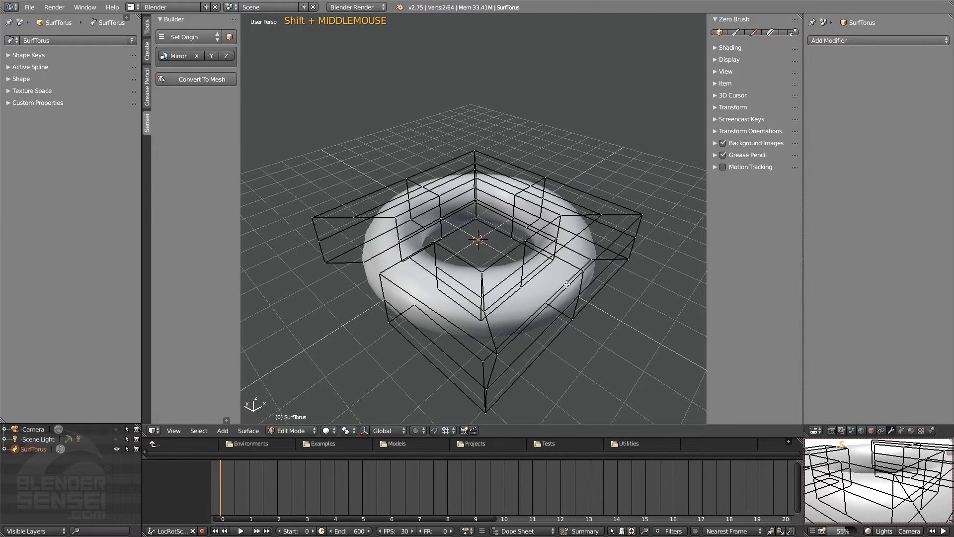
key("Tab")
key("x")
left_click(565, 276)
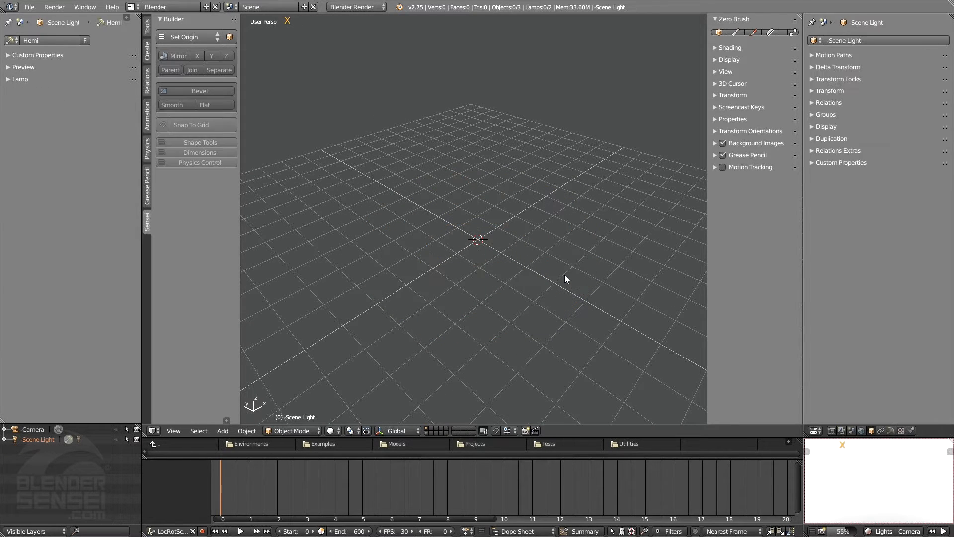
Step: Add a metaball Ball at the 3D cursor and place a duplicate beside it so the two blend together
key("shift+a")
mouse_move(531, 197)
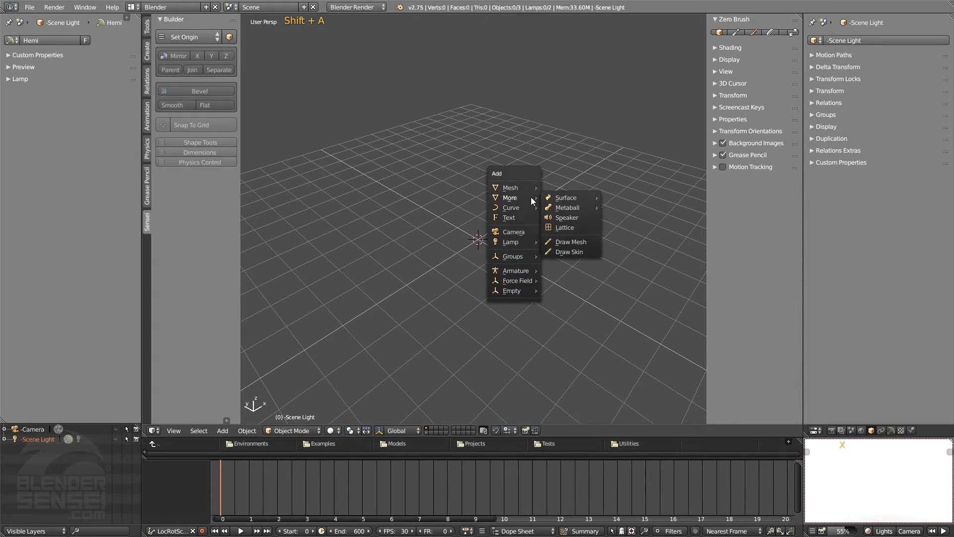
mouse_move(578, 208)
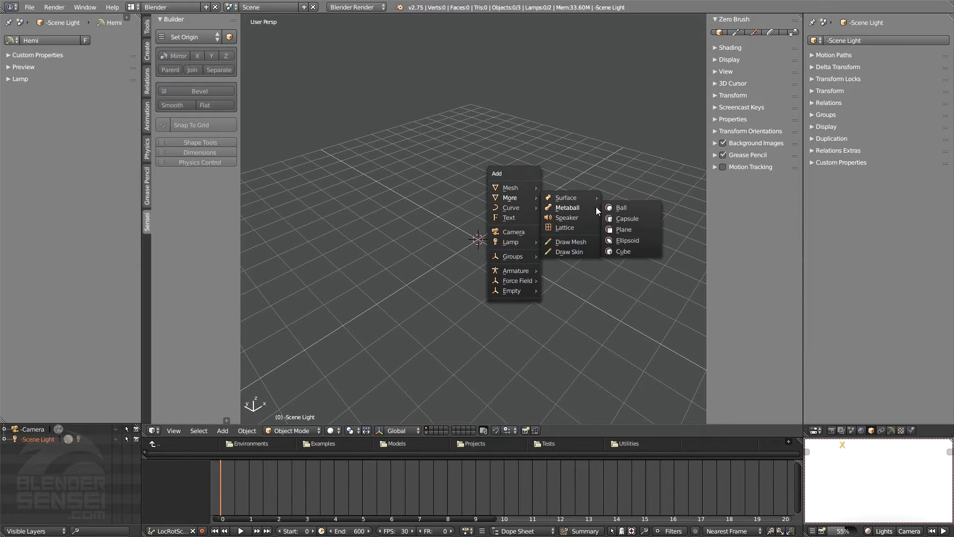
left_click(623, 209)
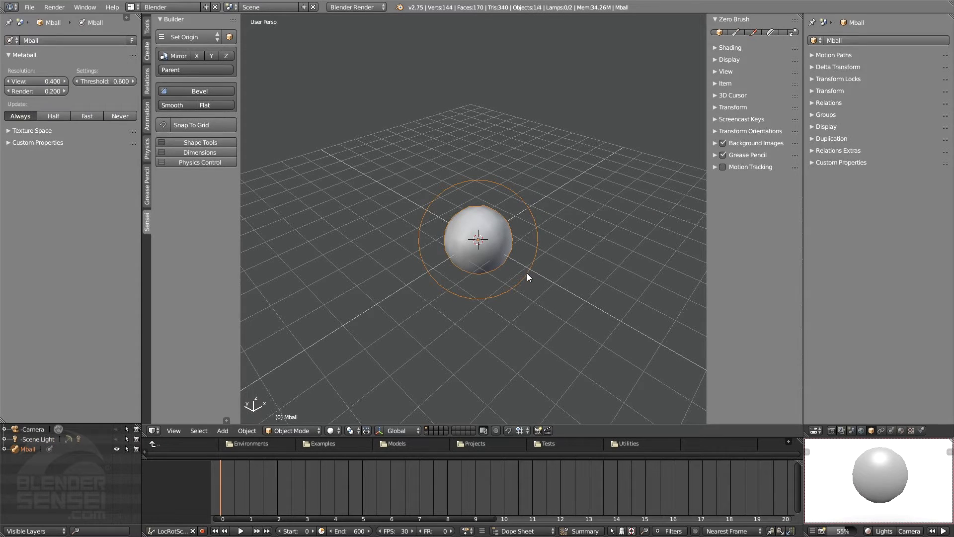
key("shift+d")
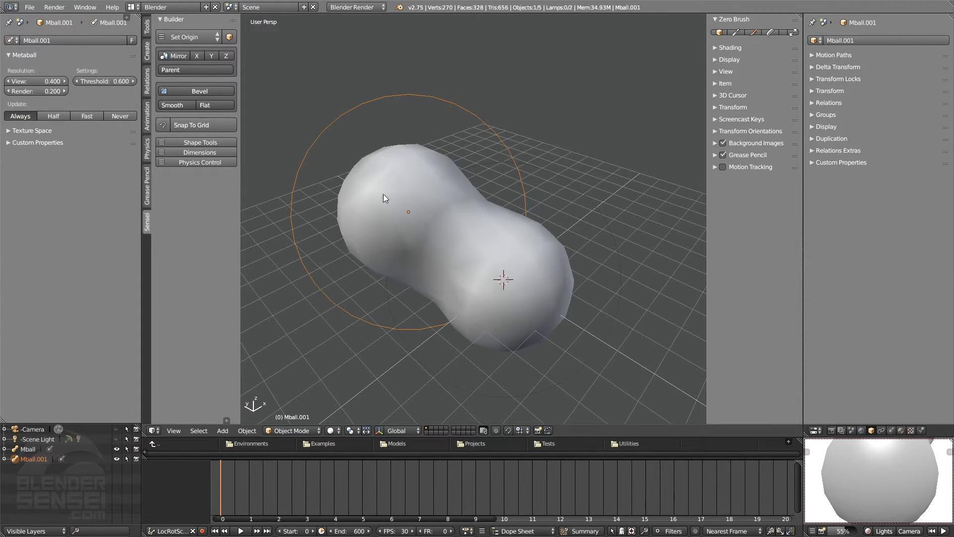
Step: Set the metaball's view resolution to 0.225 and its render resolution to 0.075
left_click(46, 82)
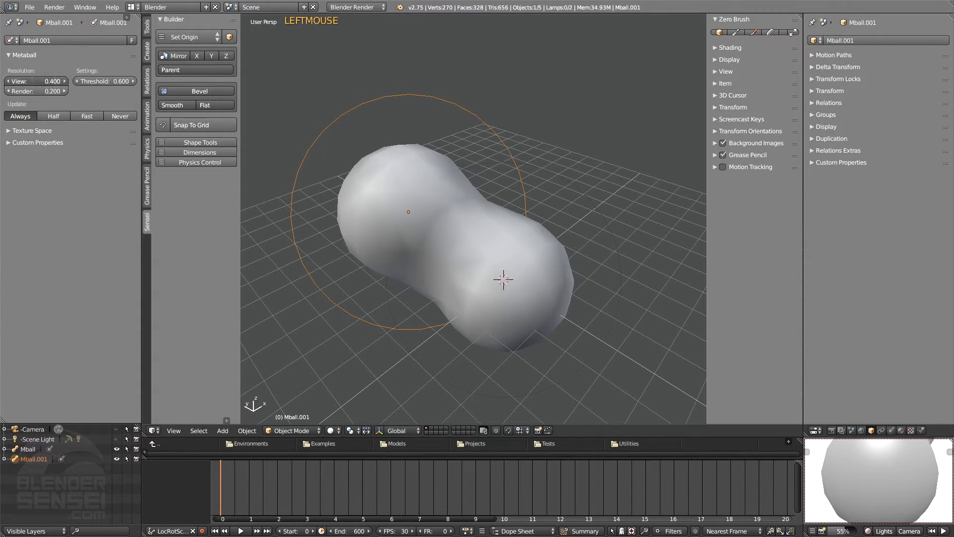
left_click_drag(46, 82, 2, 82)
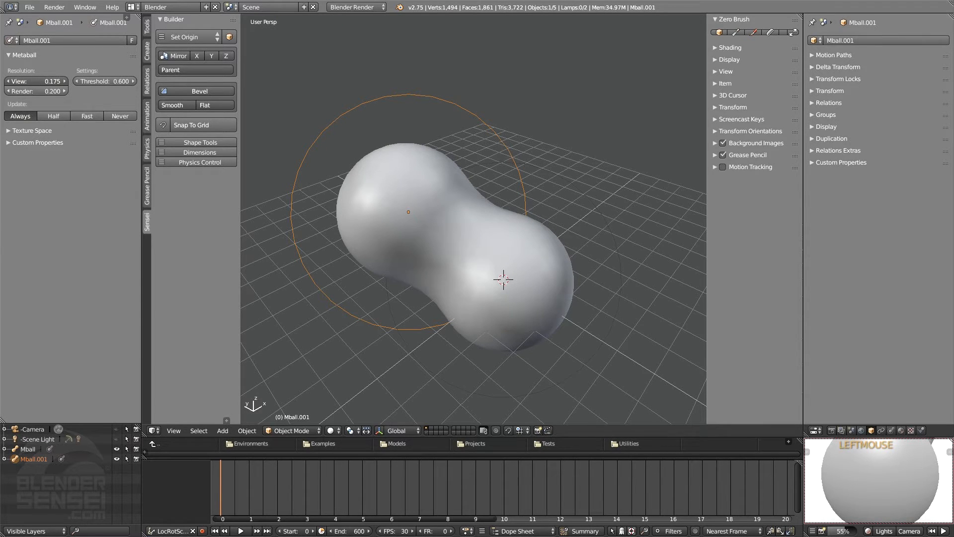
mouse_move(58, 92)
left_mouse_down()
mouse_move(43, 92)
mouse_move(58, 81)
left_mouse_up()
Step: Duplicate the metaball, place the third ball above the other two and scale it up
key("shift+d")
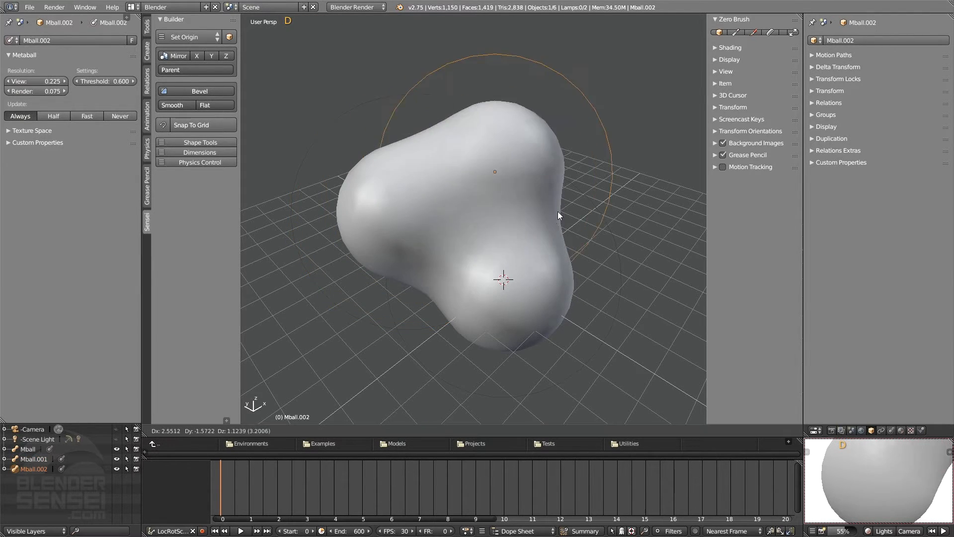
left_click(581, 188)
key("s")
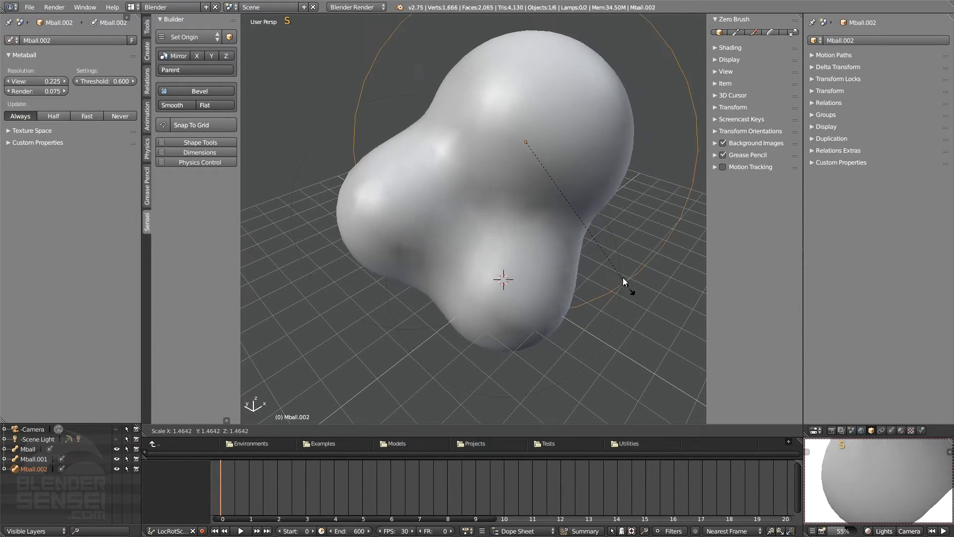
left_click(603, 211)
Step: Keyframe the third ball at frame 0, and again at frame 30 shrunk and moved to the far side of the second ball
middle_click_drag(604, 212, 560, 237, "shift")
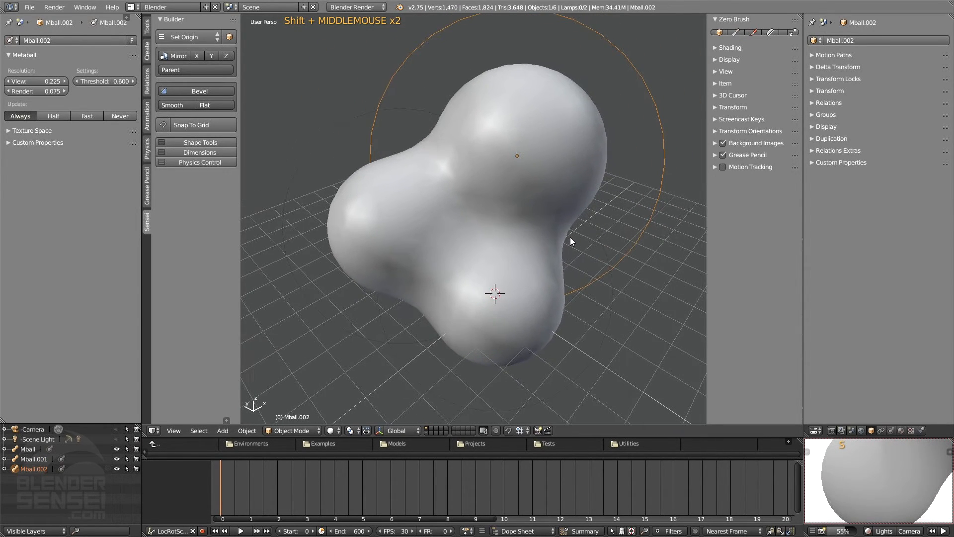
key("s")
key("f")
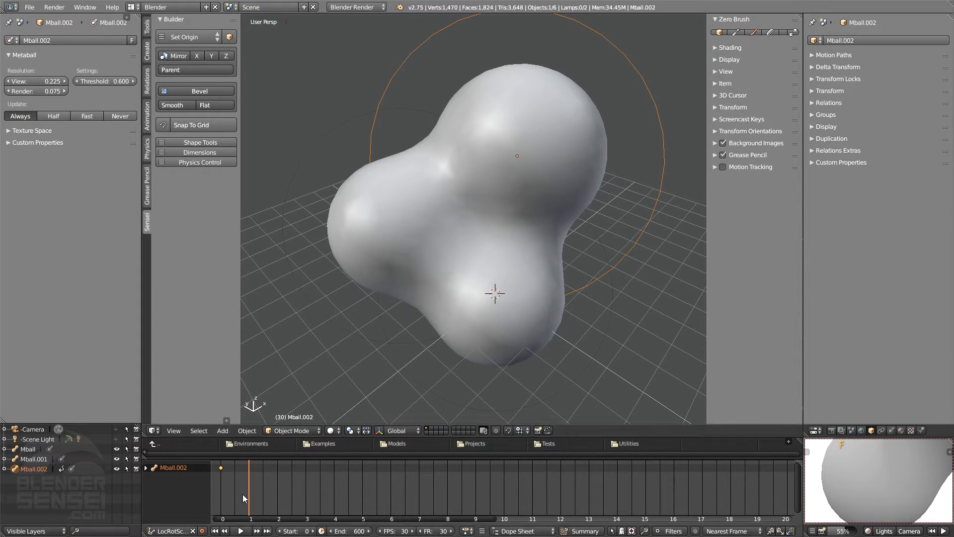
key("s")
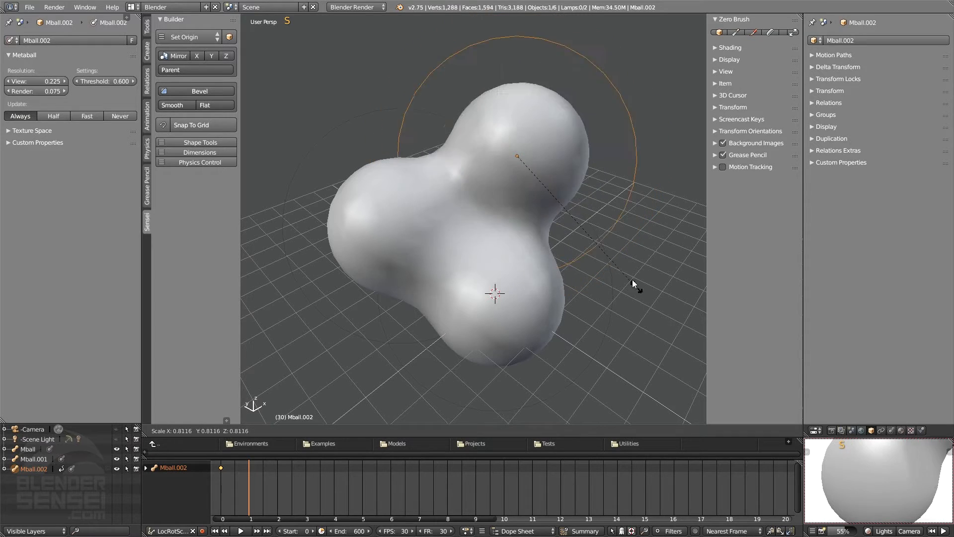
left_click(599, 241)
key("g")
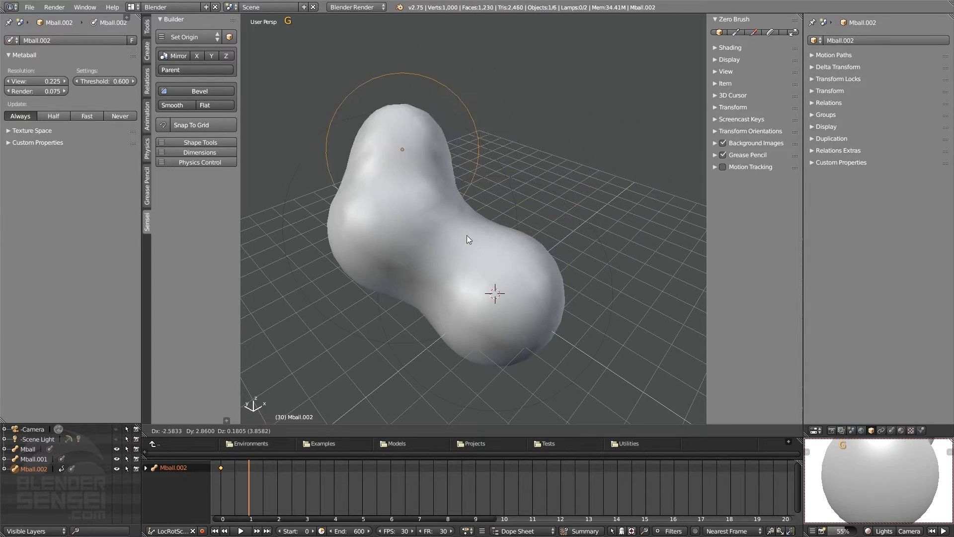
left_click(377, 296)
key("f")
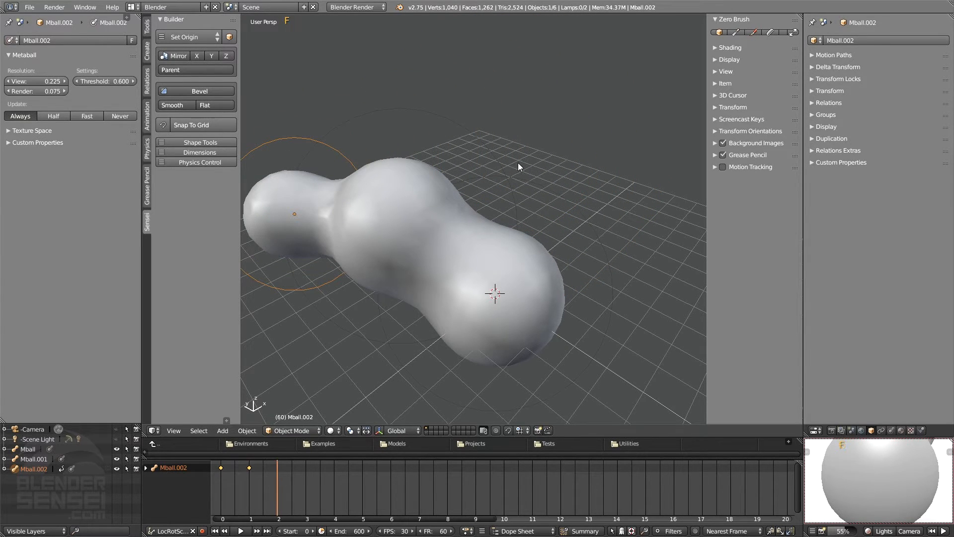
Step: Play the metaball animation from the first frame, stop it and rewind to the start
left_click(214, 531)
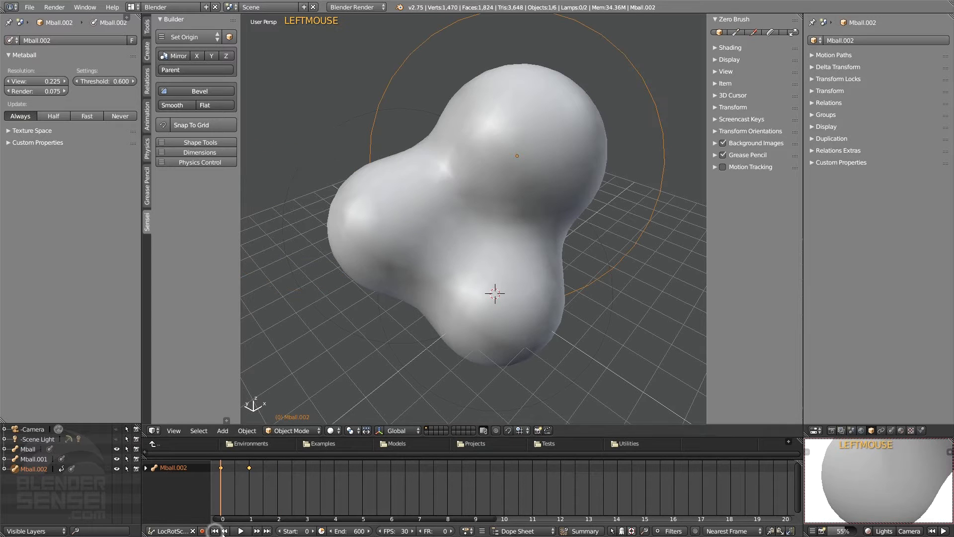
left_click(240, 531)
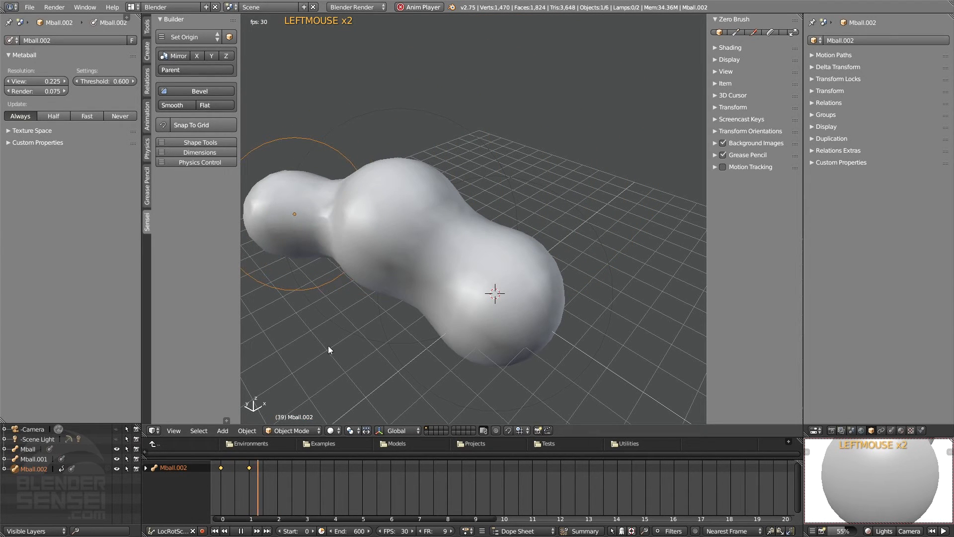
left_click(240, 531)
left_click(215, 531)
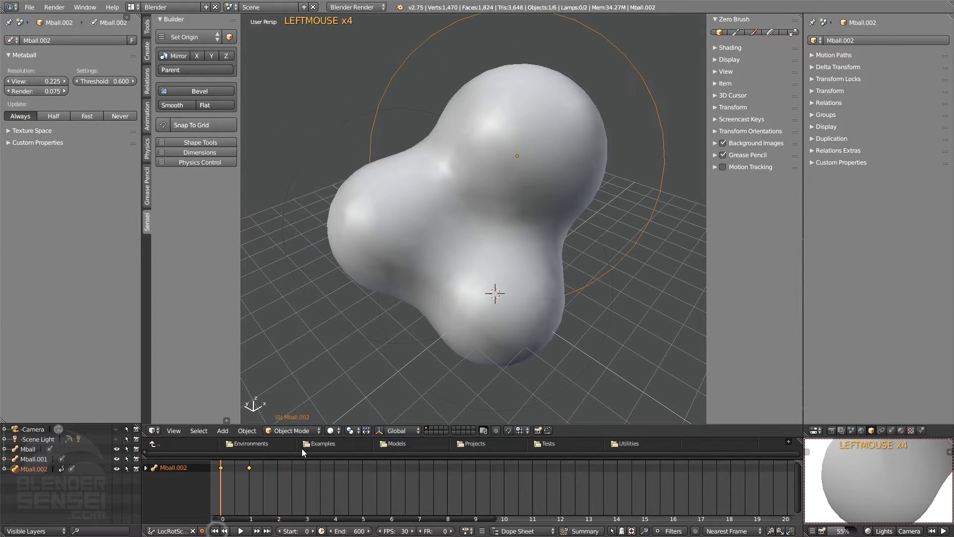
Step: Select all the metaballs and delete them
key("a")
key("x")
left_click(550, 147)
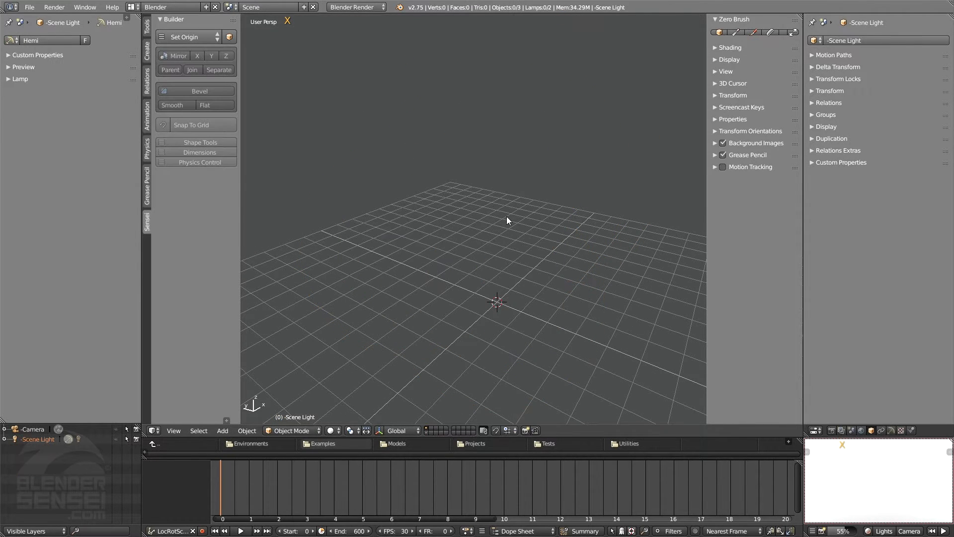
Step: Add a speaker object at the 3D cursor and raise it along the global Z axis high above the grid
mouse_move(530, 238)
mouse_move(568, 237)
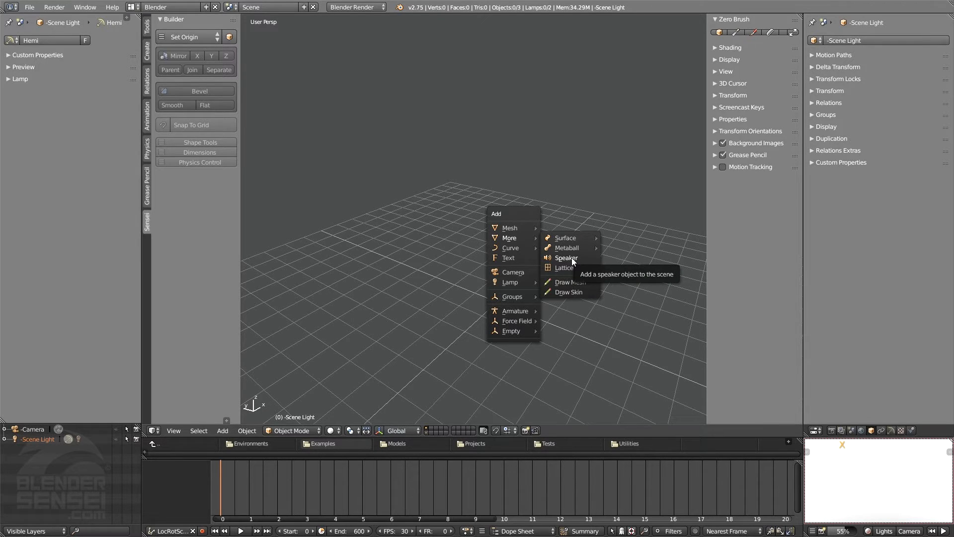
left_click(572, 258)
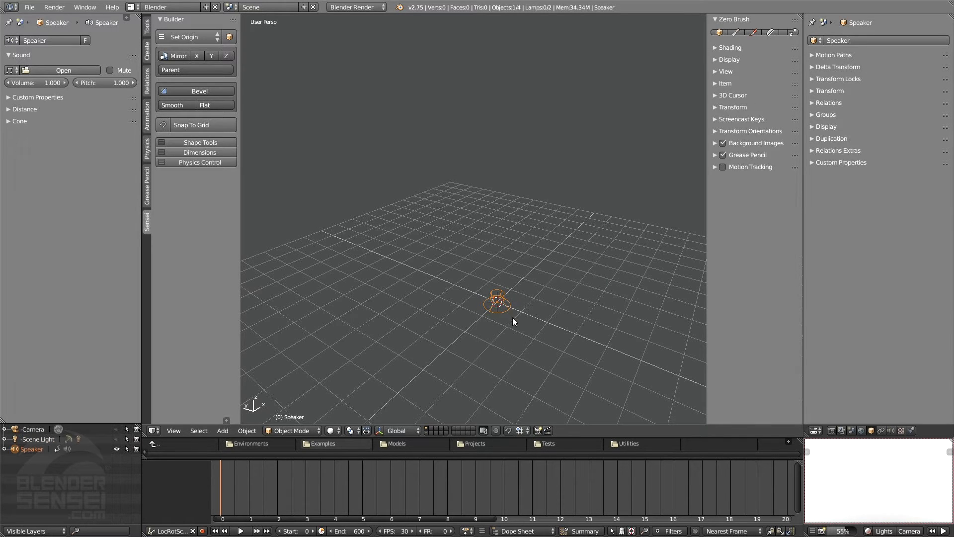
key("g")
middle_click(498, 283)
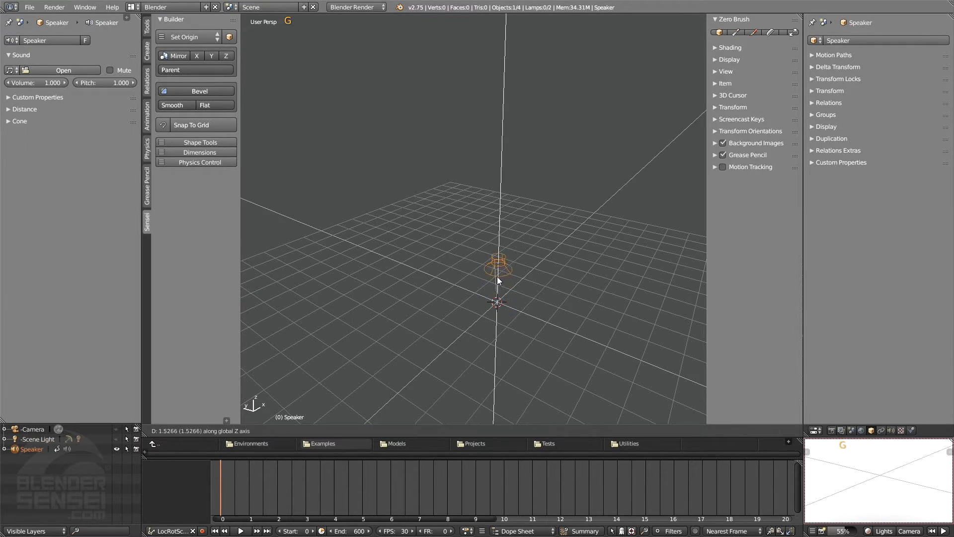
left_click(525, 132)
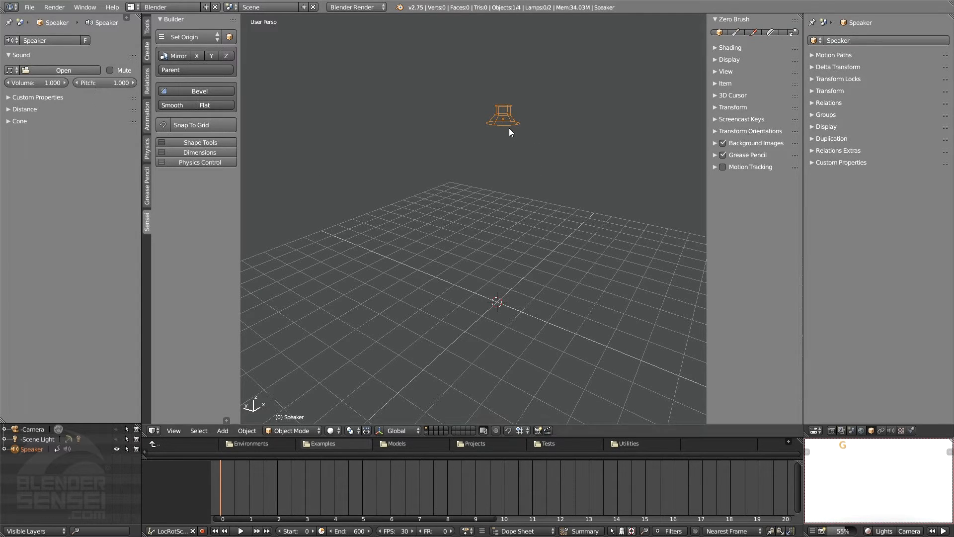
Step: Load Cannon.mp3 from the music folder as the speaker's sound
left_click(65, 71)
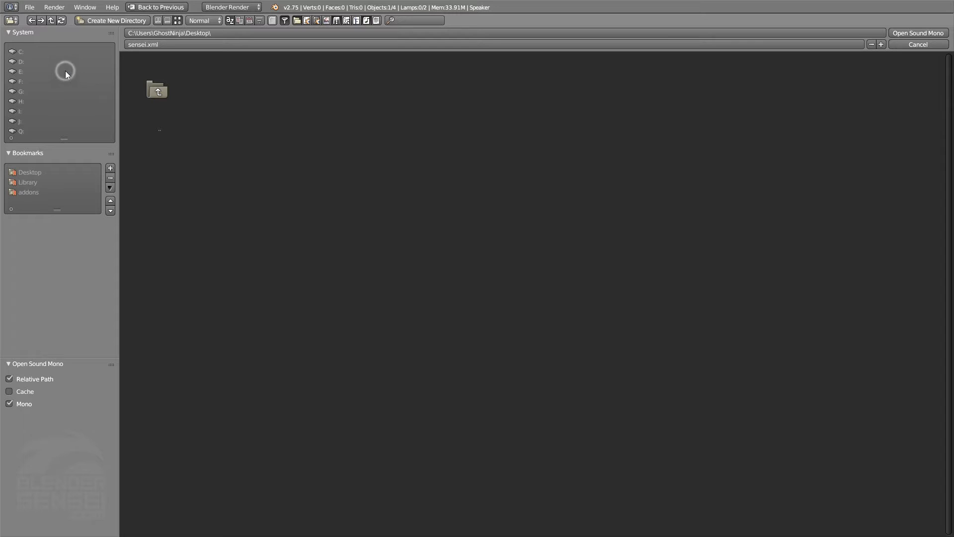
left_click(244, 118)
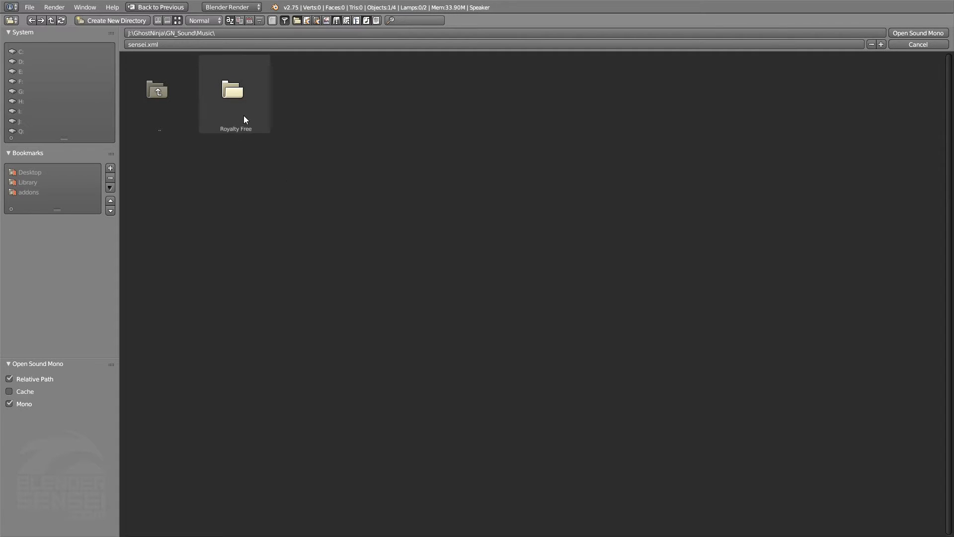
left_click(244, 116)
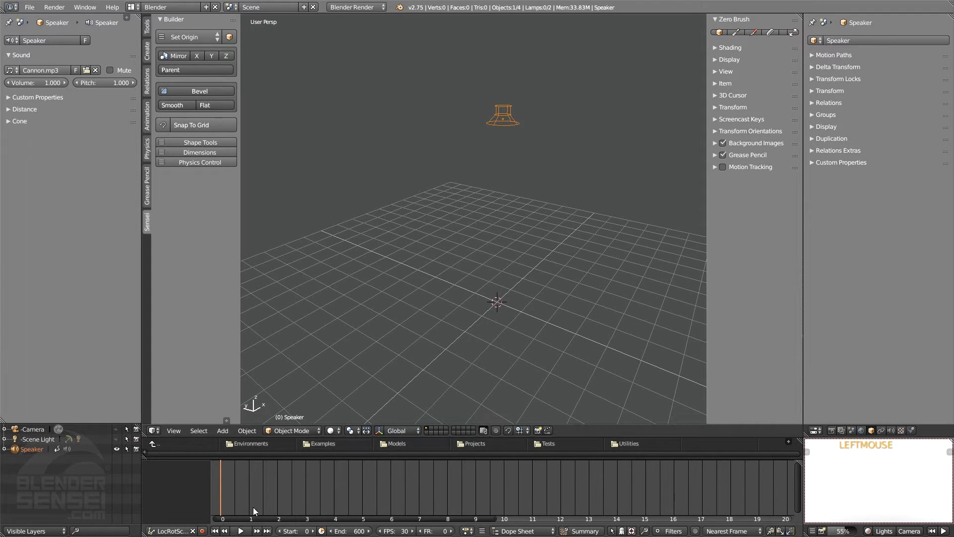
Step: Play the timeline from frame 0 to hear the speaker's sound, and stop playback
left_click(241, 530)
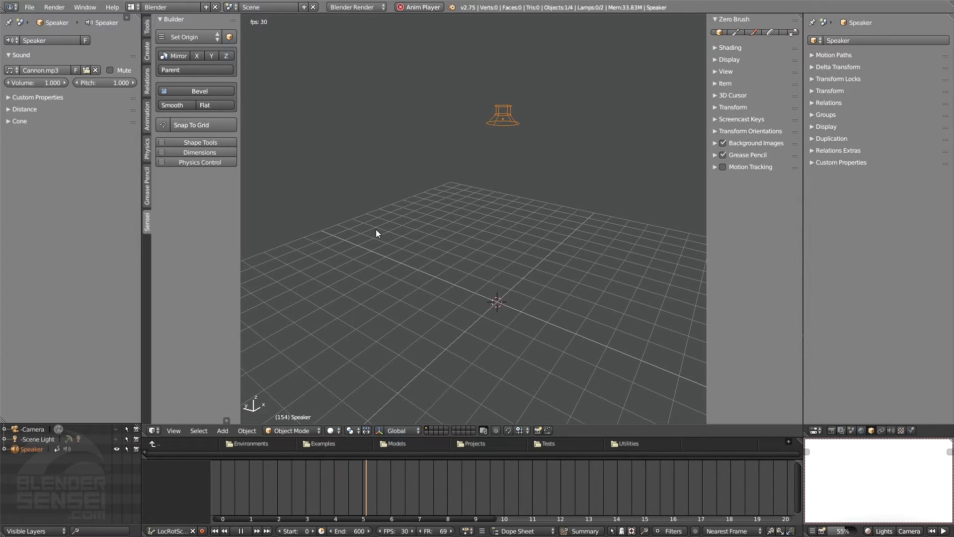
left_click(241, 531)
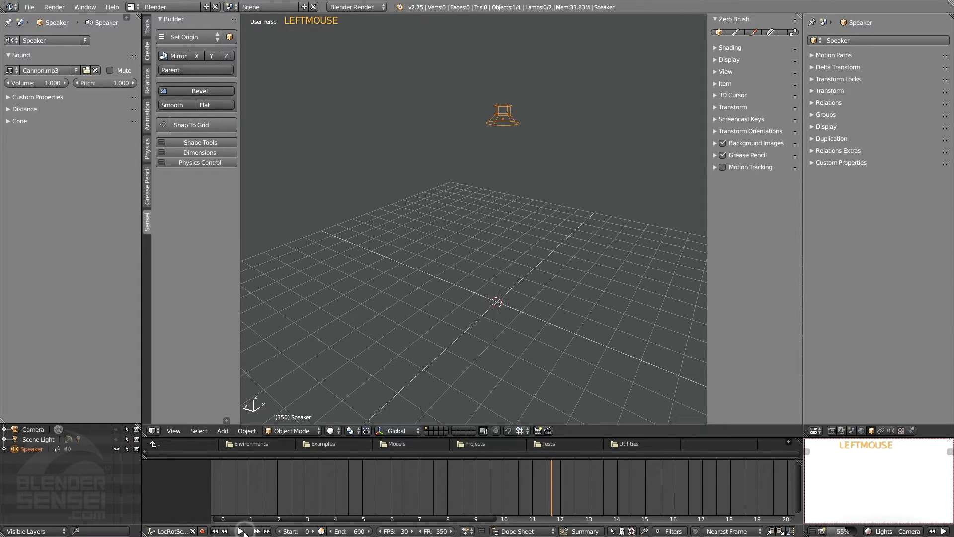
middle_click_drag(478, 214, 508, 199)
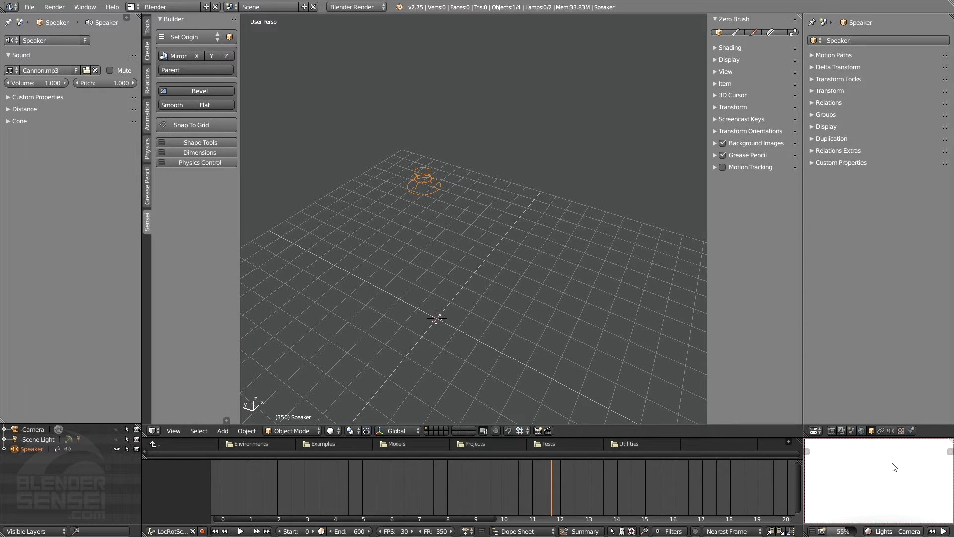
Step: Delete the speaker and add a lattice object at the 3D cursor
key("x")
left_click(485, 219)
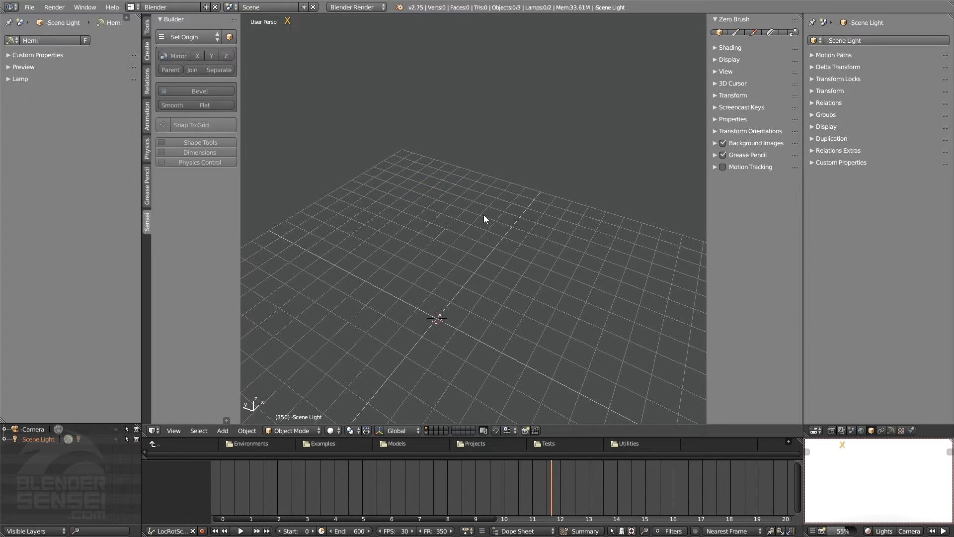
key("shift+a")
mouse_move(479, 214)
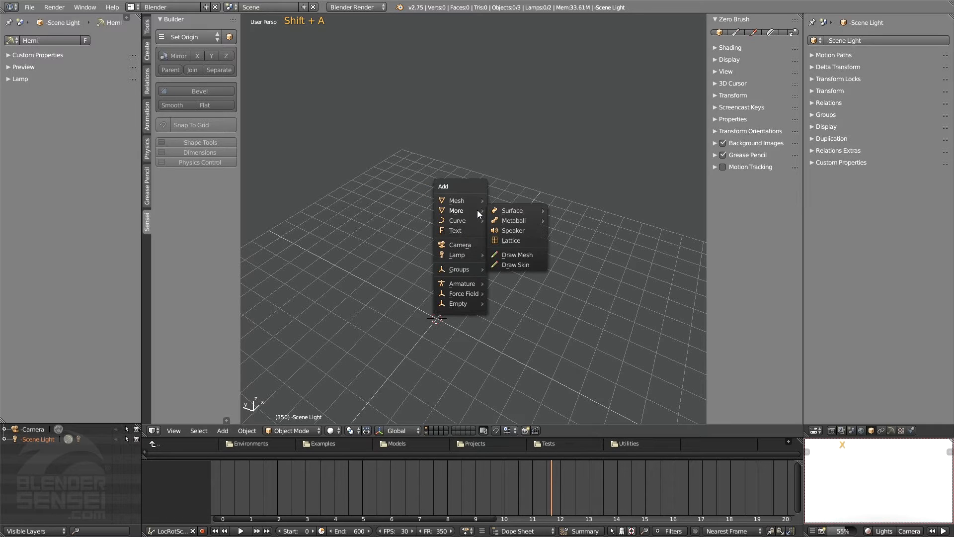
left_click(520, 240)
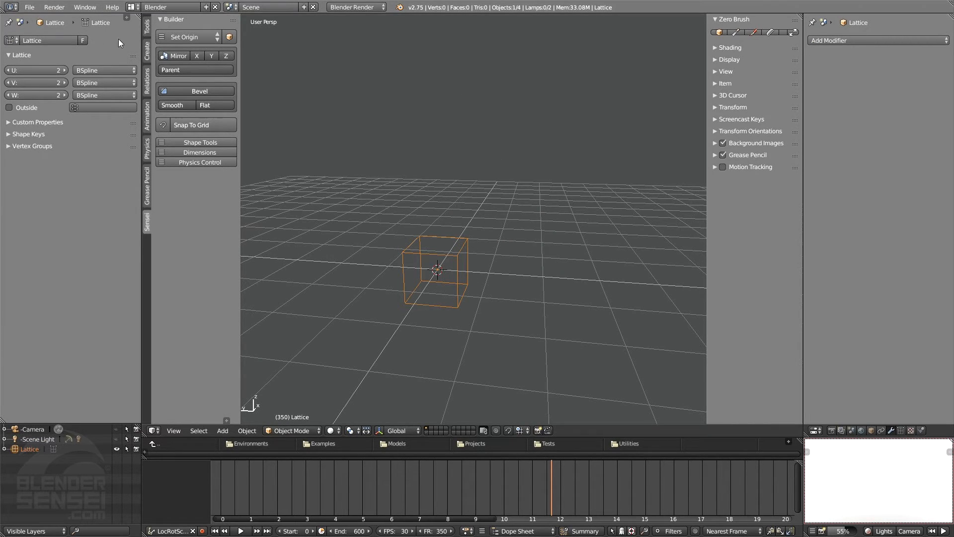
middle_click_drag(565, 228, 515, 270)
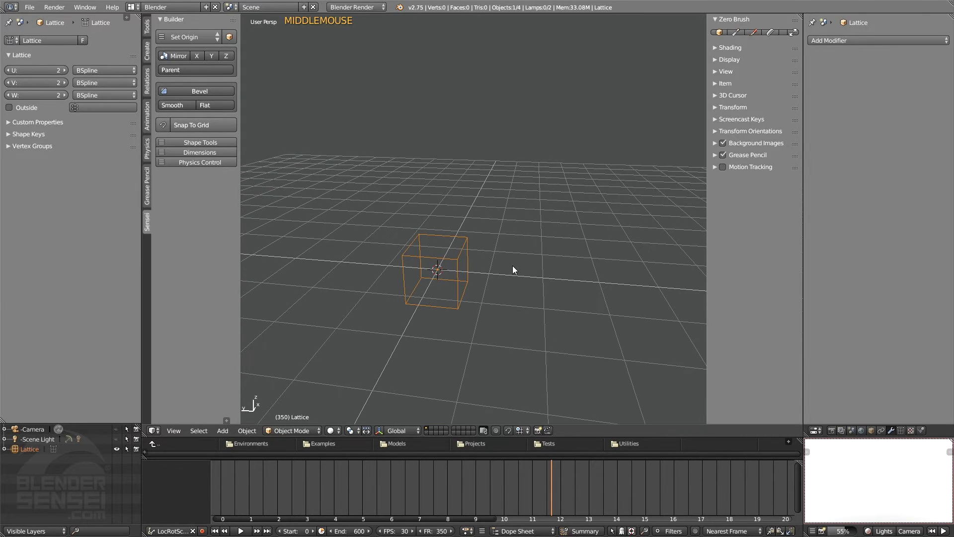
middle_click_drag(470, 226, 464, 315, "shift")
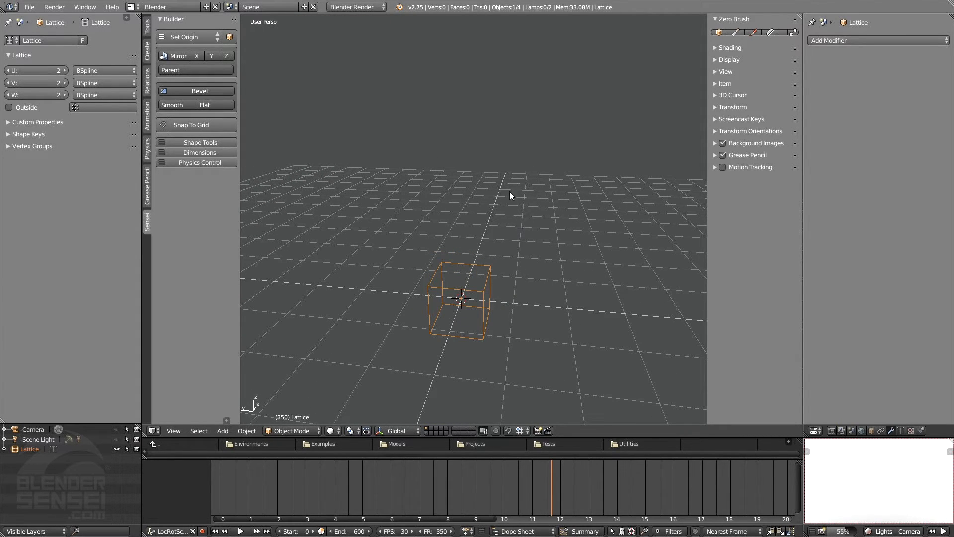
Step: Delete the lattice and add a text object at the 3D cursor
key("x")
left_click(501, 217)
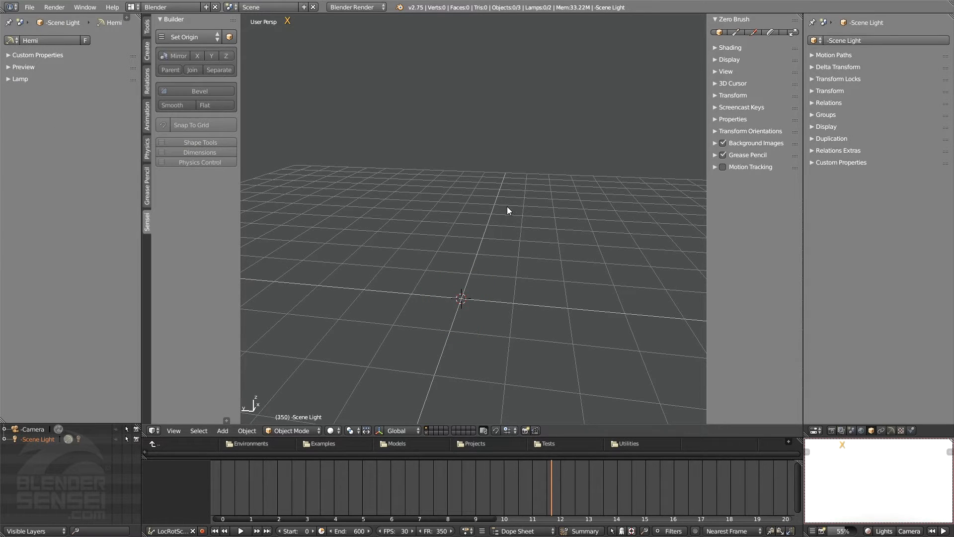
key("shift+a")
mouse_move(507, 207)
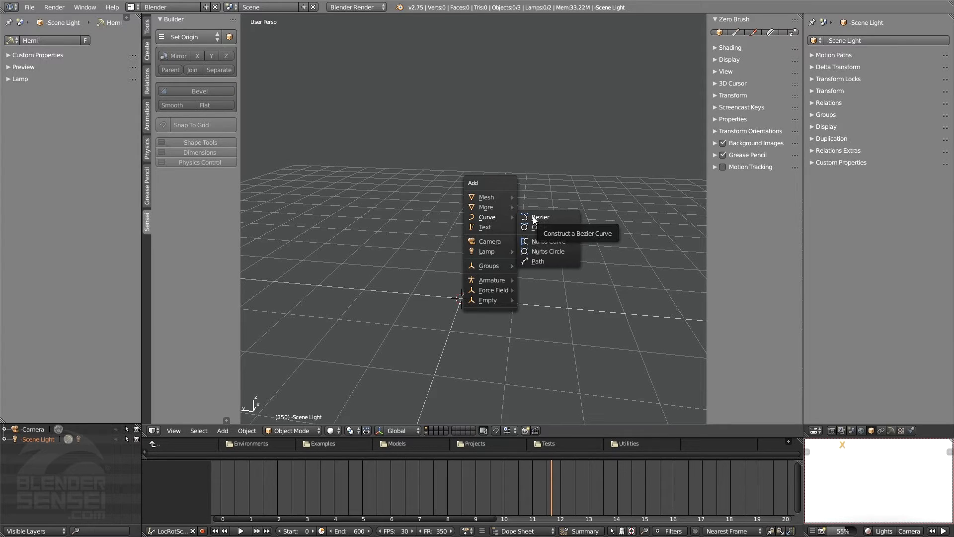
left_click(485, 228)
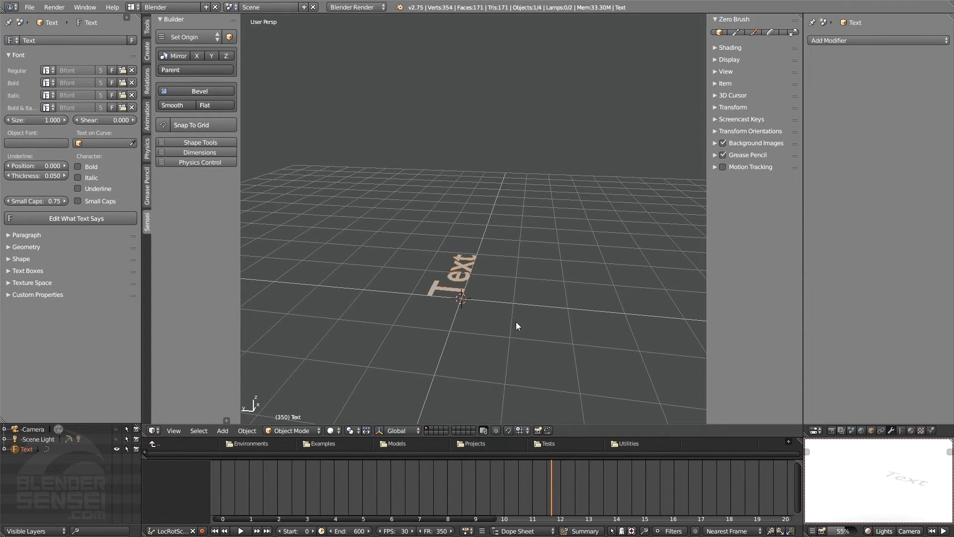
middle_click_drag(468, 293, 425, 339)
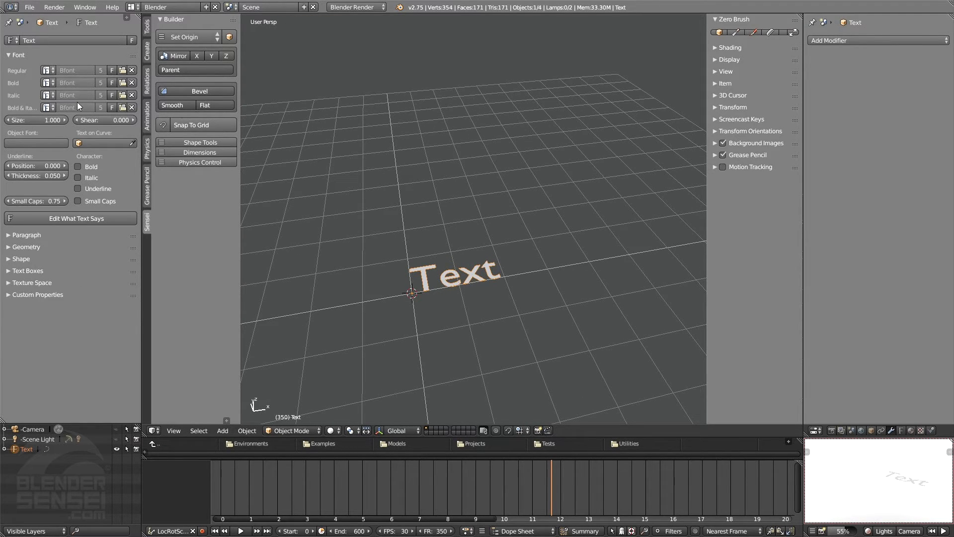
Step: Open the file browser for the text's regular font, display the files as thumbnails and look through the font previews
left_click(51, 72)
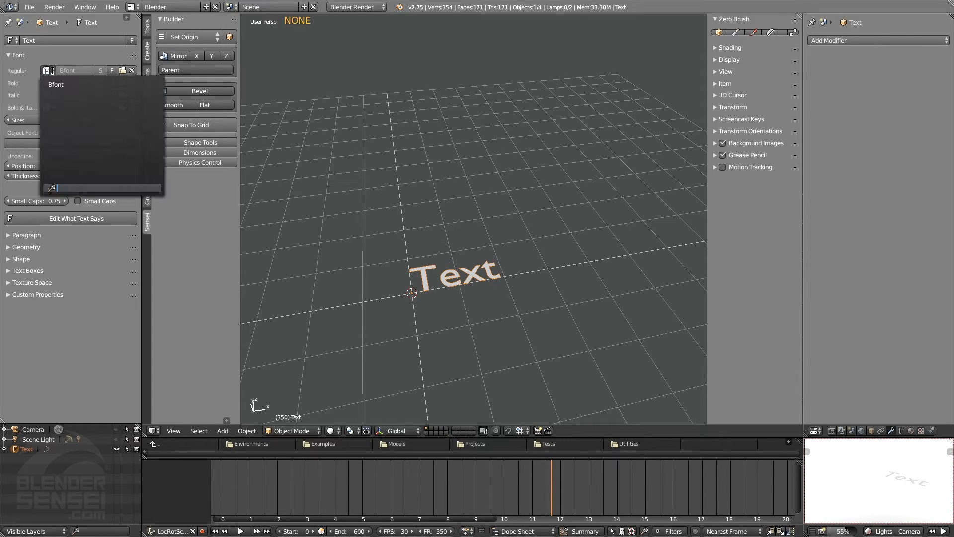
left_click(122, 70)
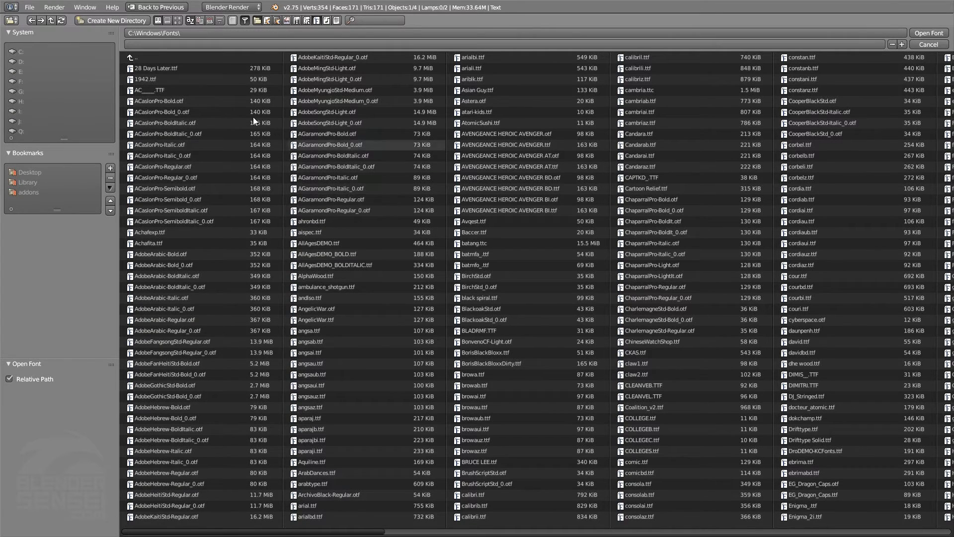
left_click(178, 21)
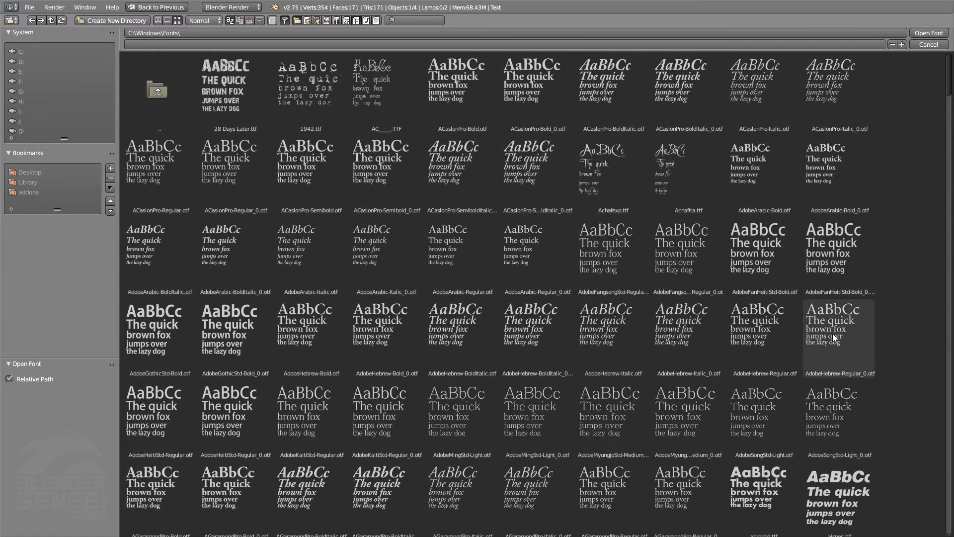
scroll(431, 371, "down", 2)
scroll(431, 371, "down", 6)
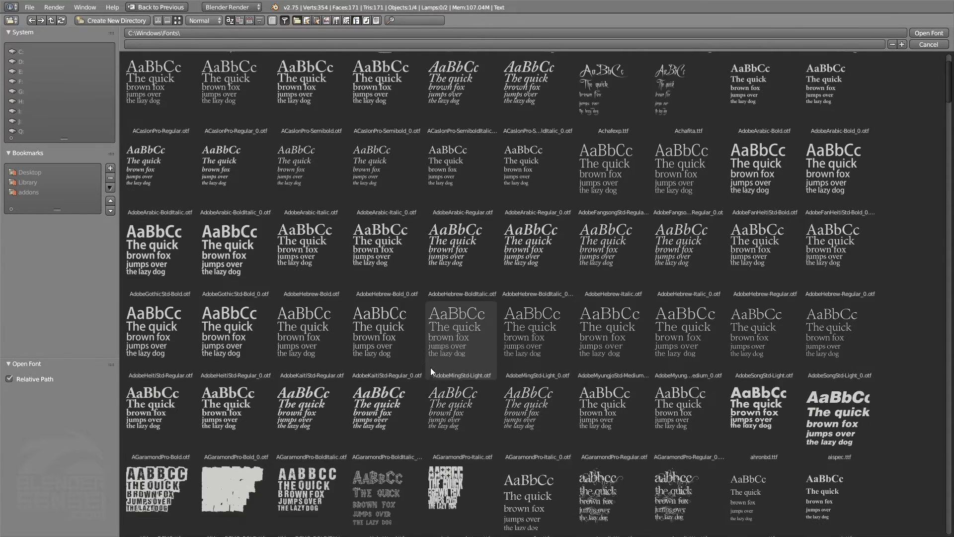
scroll(431, 368, "up", 7)
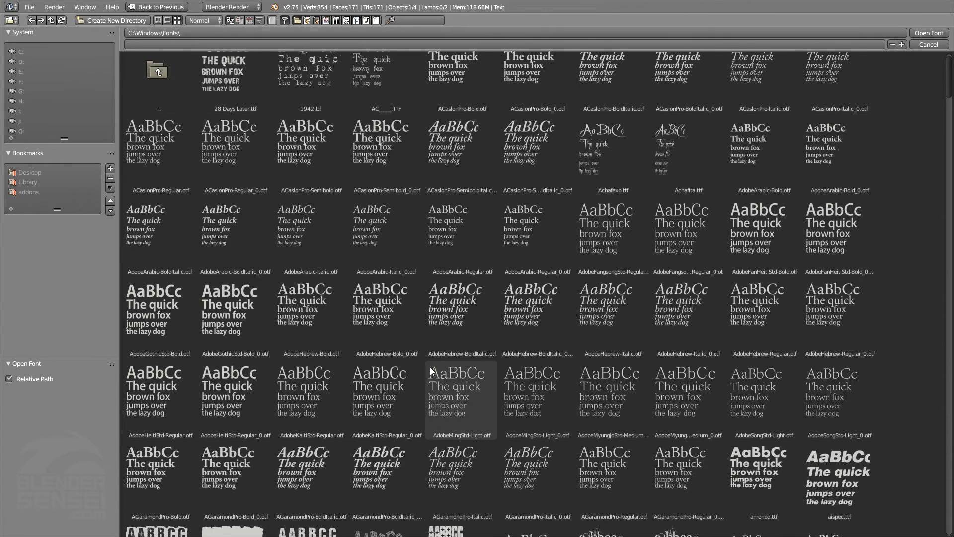
scroll(430, 367, "up", 1)
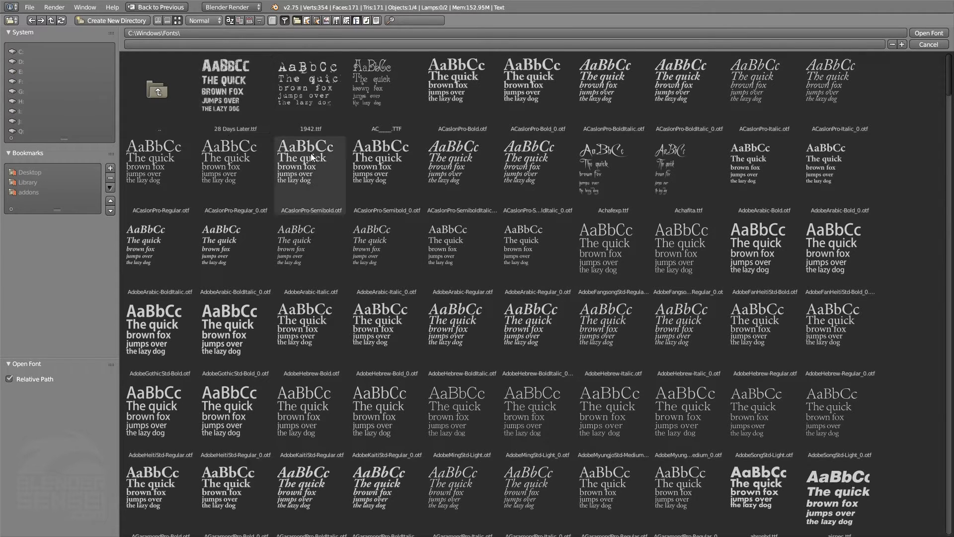
Step: Browse from the C: drive to the Windows Fonts folder and leave the font browser without loading a font
left_click(20, 51)
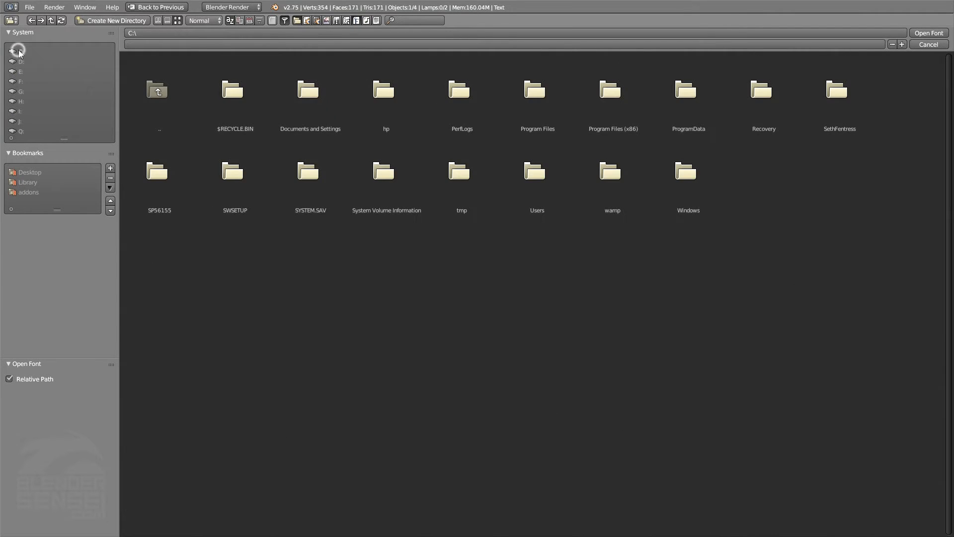
left_click(667, 173)
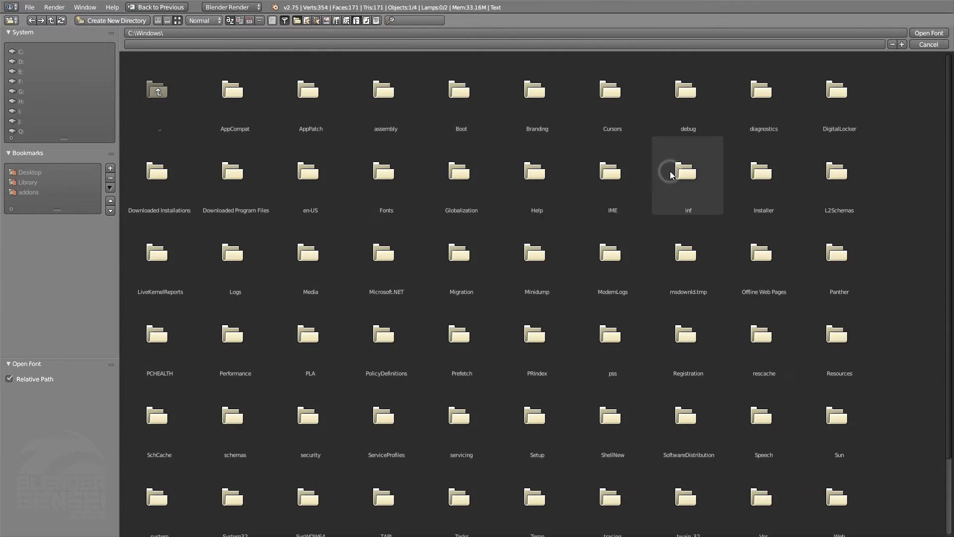
left_click(389, 177)
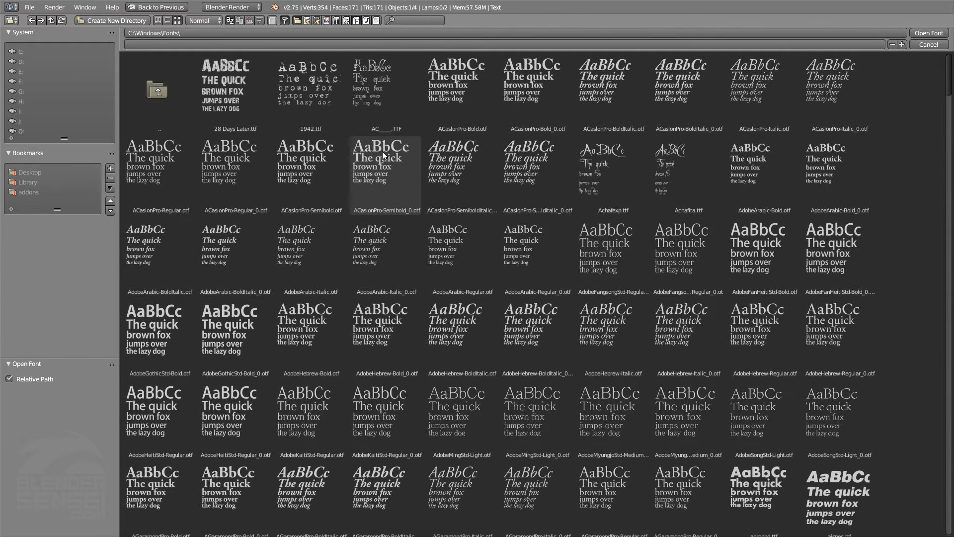
left_click(928, 44)
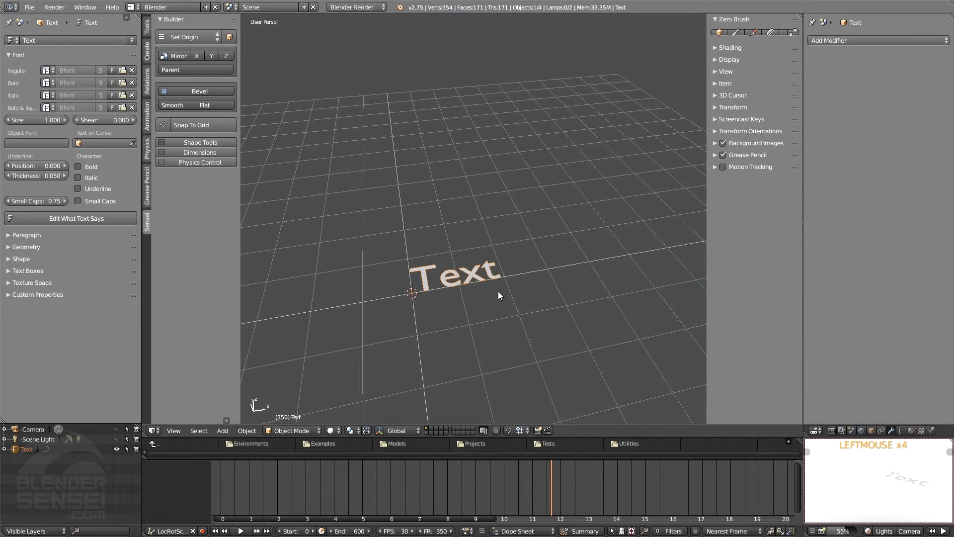
Step: Replace the text object's default wording with "hey there" and finish editing it
key("Tab")
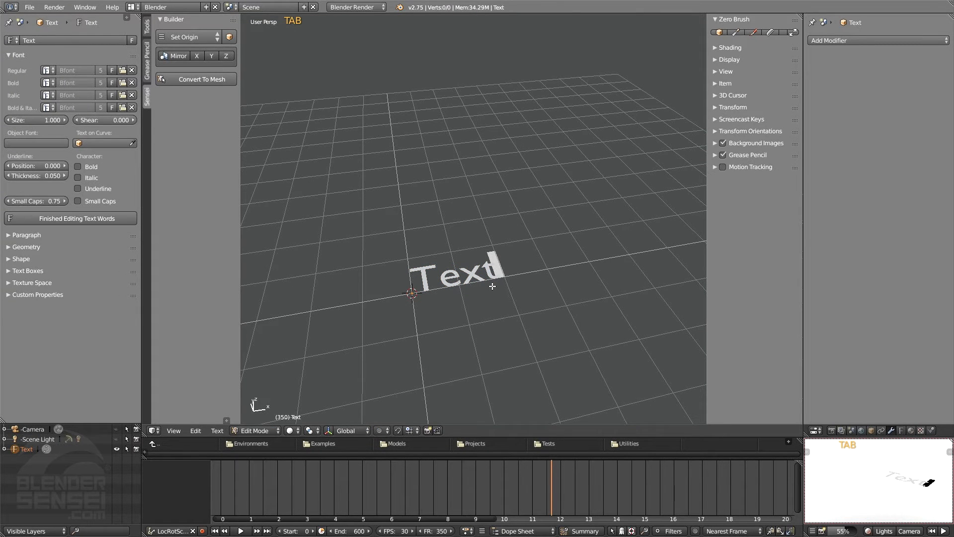
key("BackSpace")
key("BackSpace")
key("BackSpace")
key("BackSpace")
key("BackSpace")
key("BackSpace")
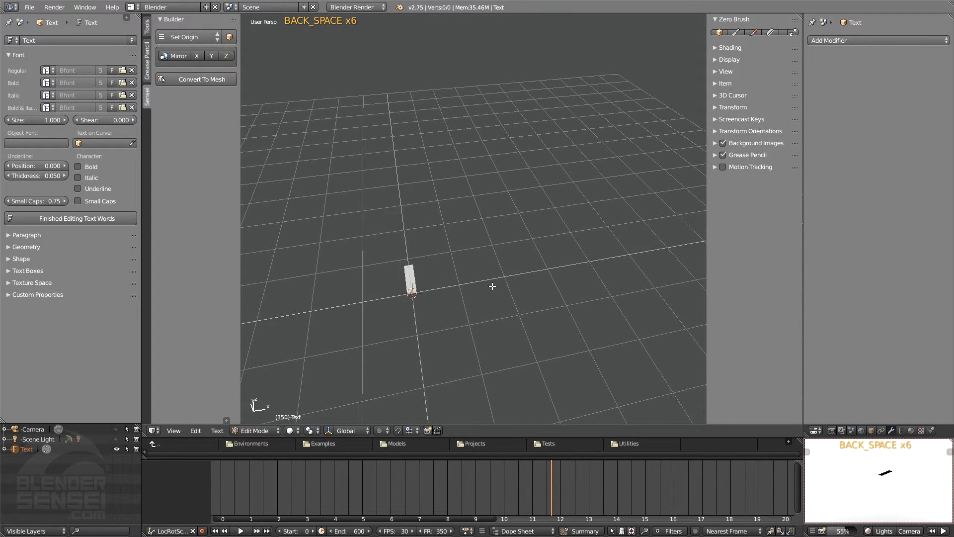
type("hey there")
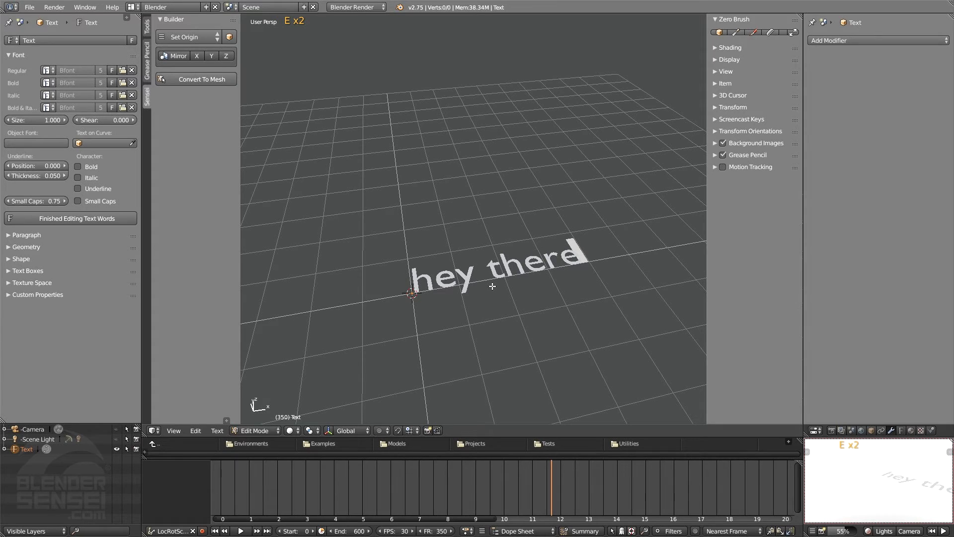
key("Tab")
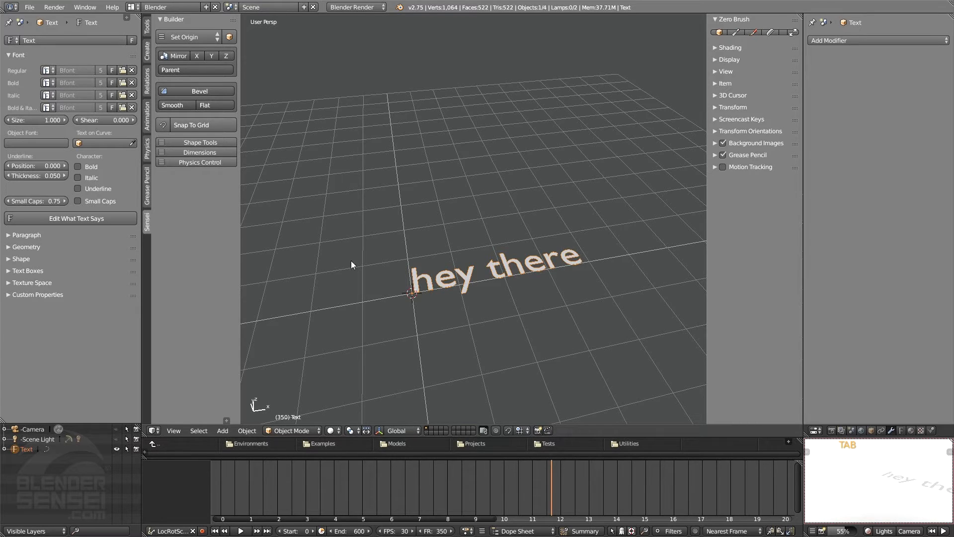
Step: Reopen the text object for editing and replace its wording with "say something!"
left_click(111, 217)
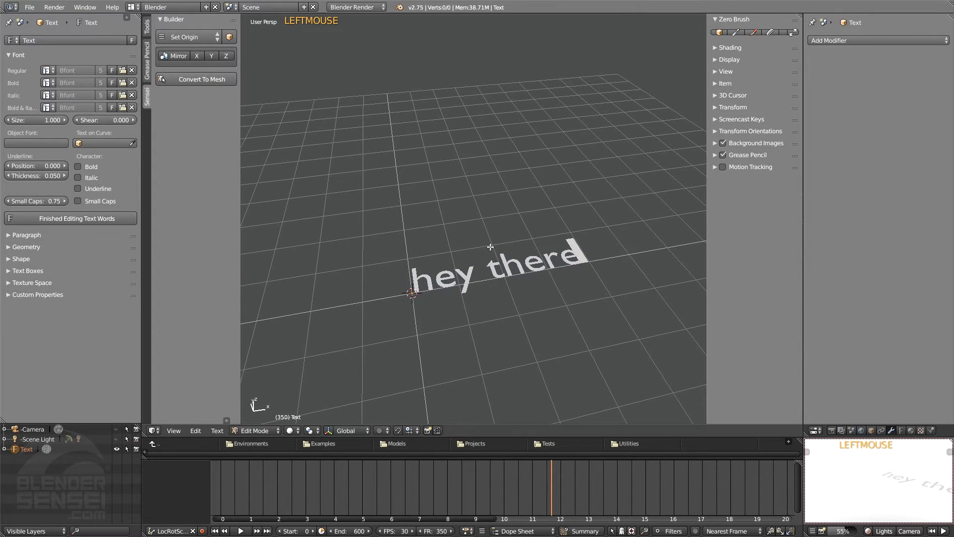
key("BackSpace")
key("BackSpace")
key("BackSpace")
key("BackSpace")
key("BackSpace")
key("BackSpace")
key("BackSpace")
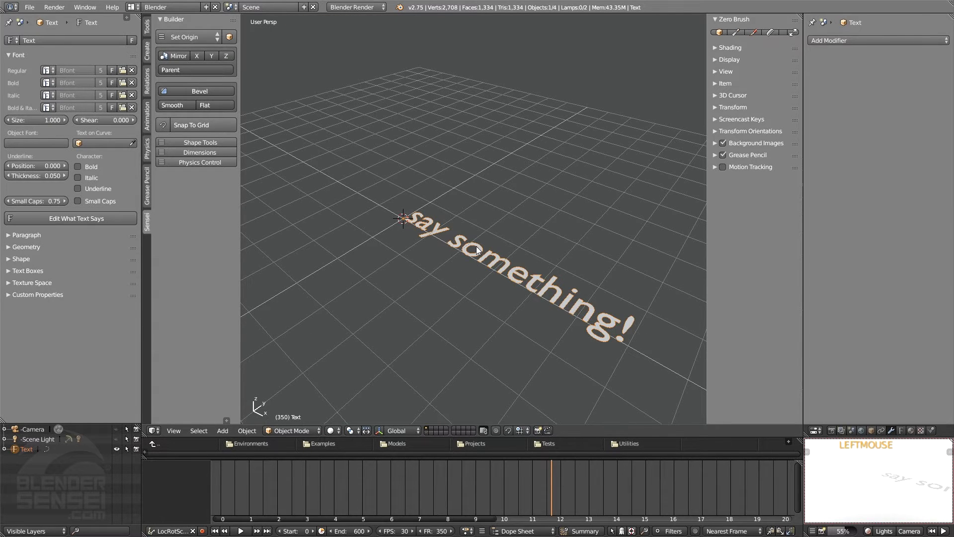
Step: Delete the "say something!" text object from the scene
key("x")
left_click(536, 197)
key("shift+a")
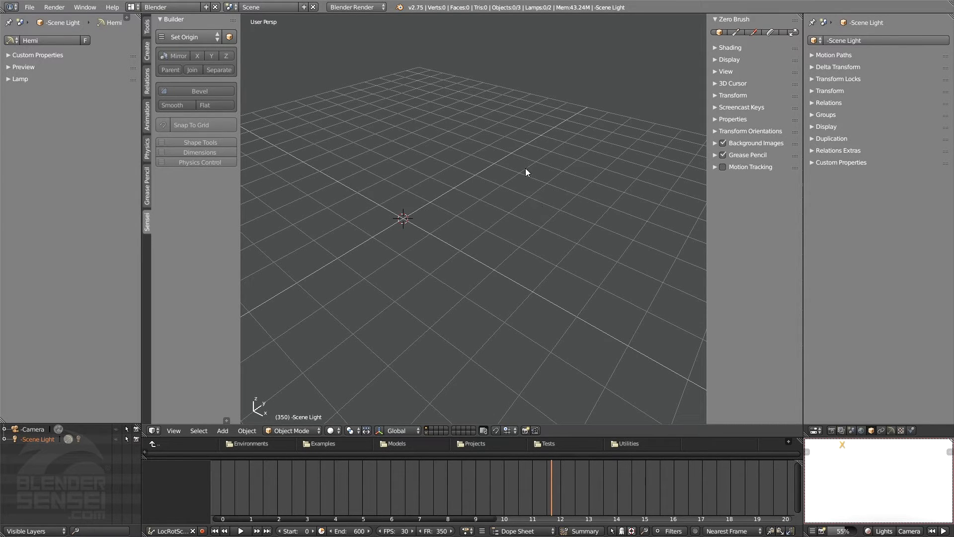
Step: Unhide the scene camera, examine it in the viewport from different angles and hide it again
left_click(116, 429)
scroll(427, 216, "down", 3)
scroll(401, 296, "up", 2)
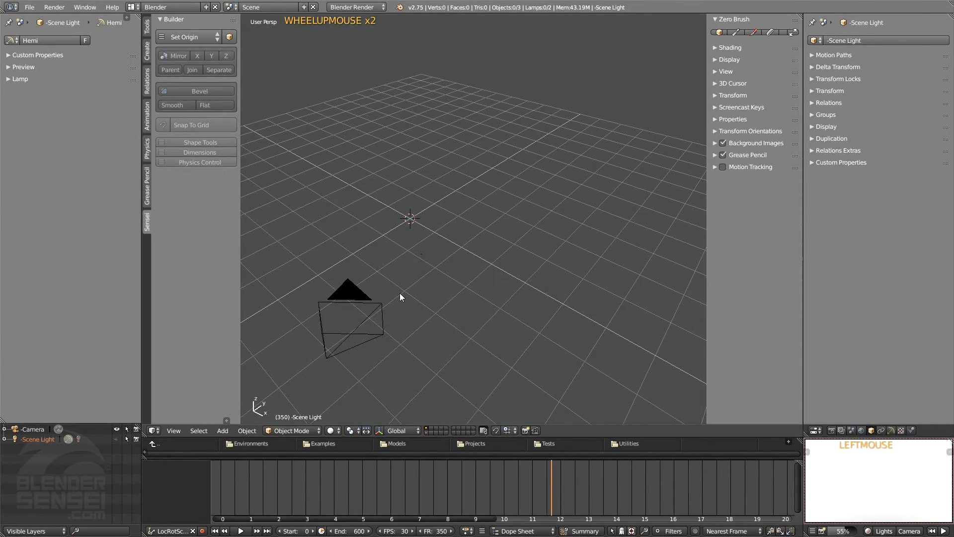
middle_click_drag(382, 318, 653, 383)
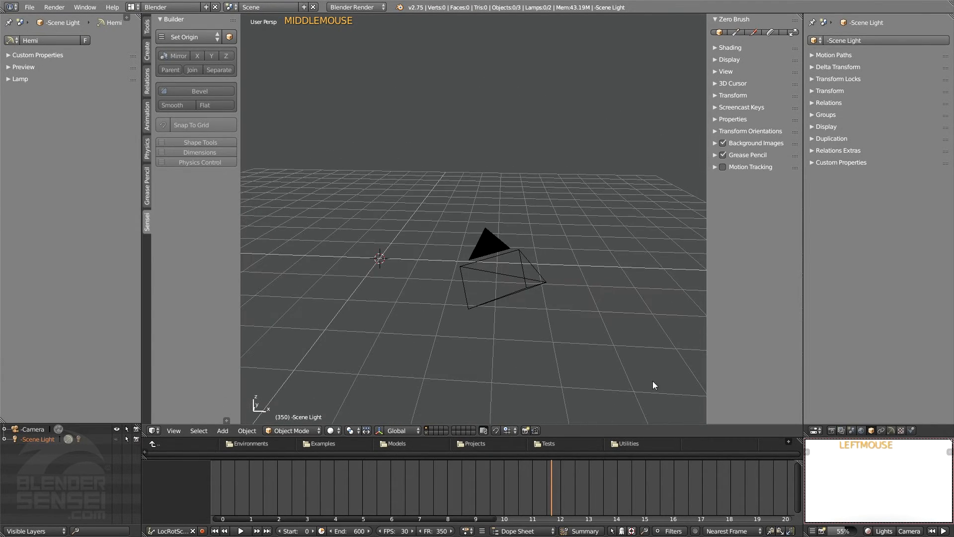
middle_click_drag(619, 297, 595, 307)
left_click(116, 429)
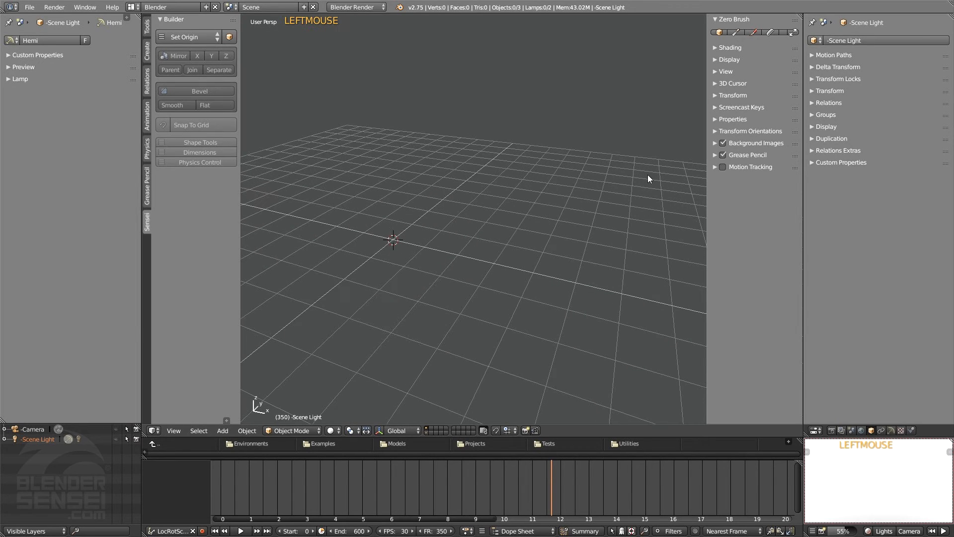
key("shift+a")
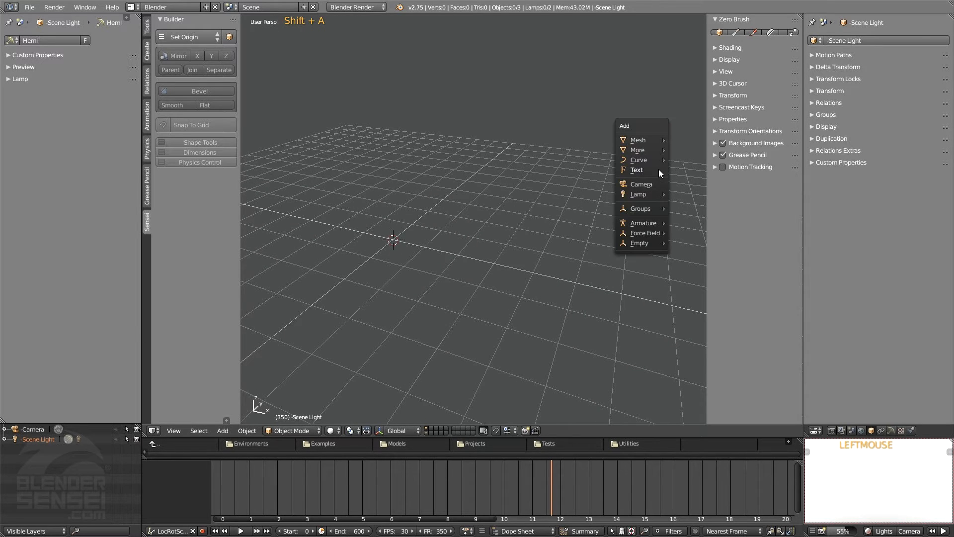
left_click(638, 193)
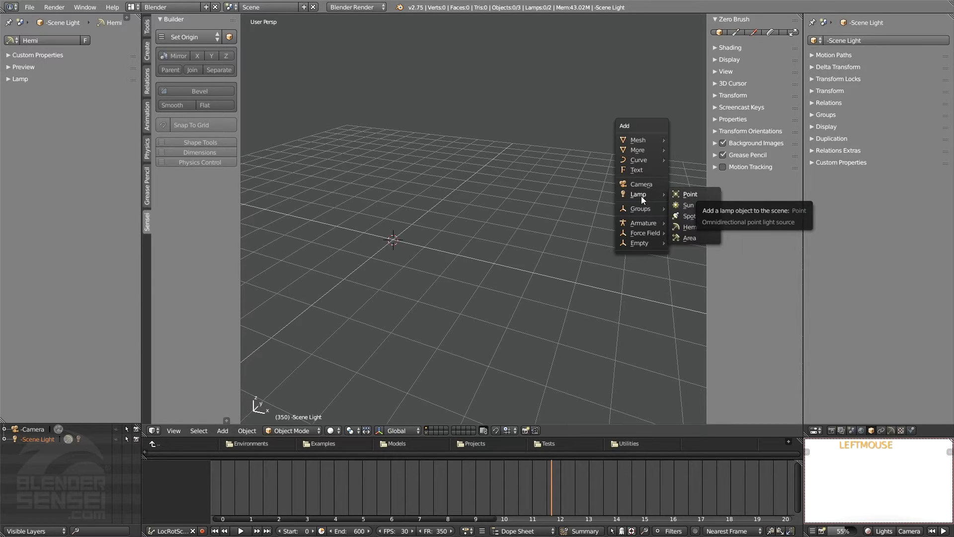
mouse_move(638, 210)
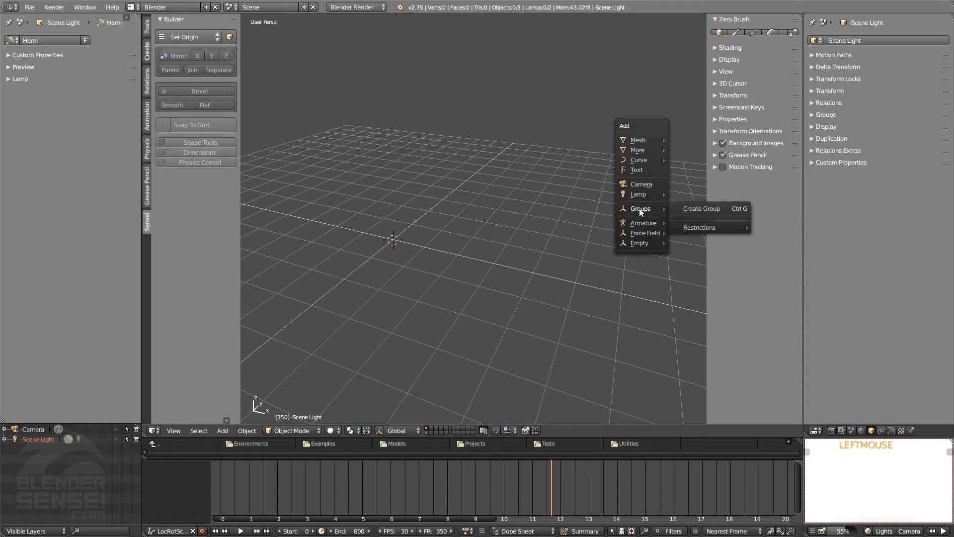
Step: Add a cube at the 3D cursor and place four duplicates of it in a staggered pile beside and above it
key("shift+a")
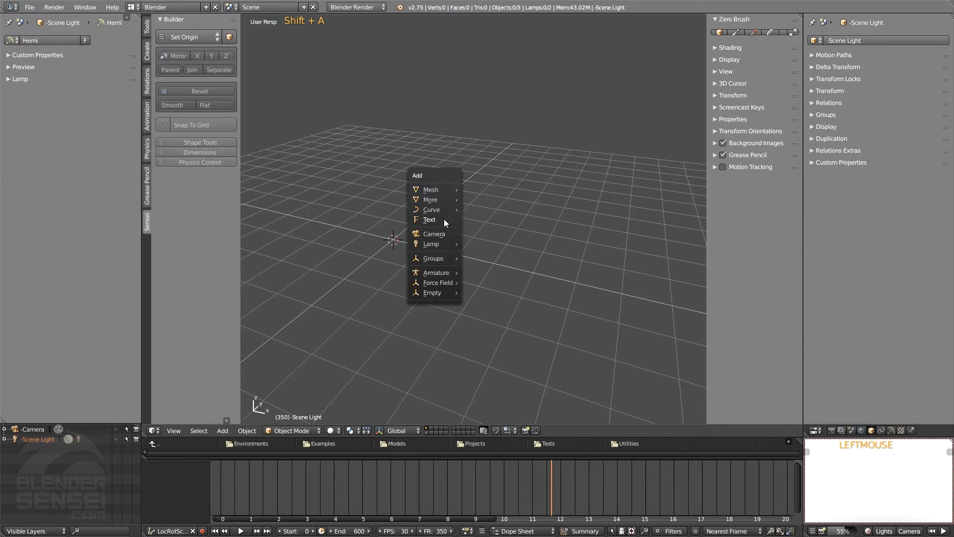
mouse_move(437, 188)
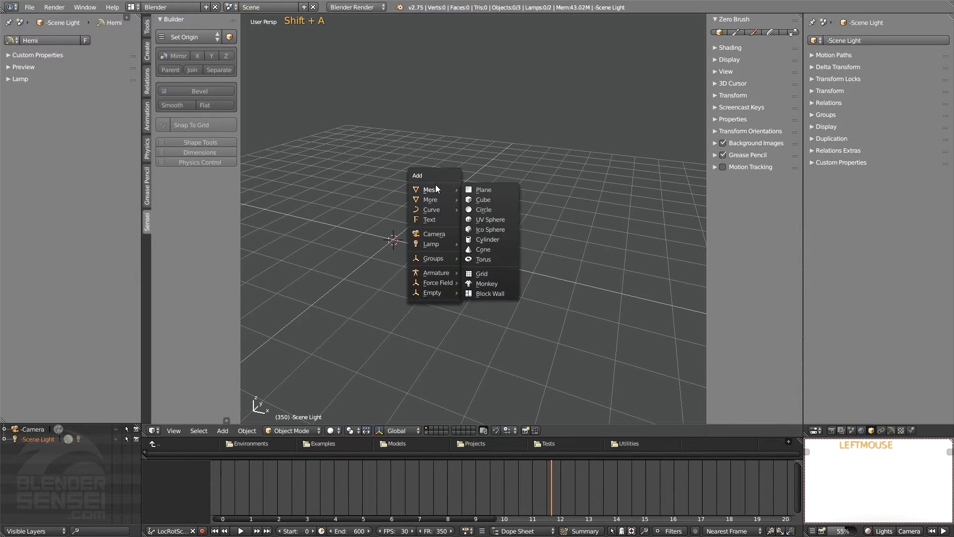
left_click(484, 199)
key("shift+d")
left_click(473, 243)
key("shift+d")
left_click(588, 295)
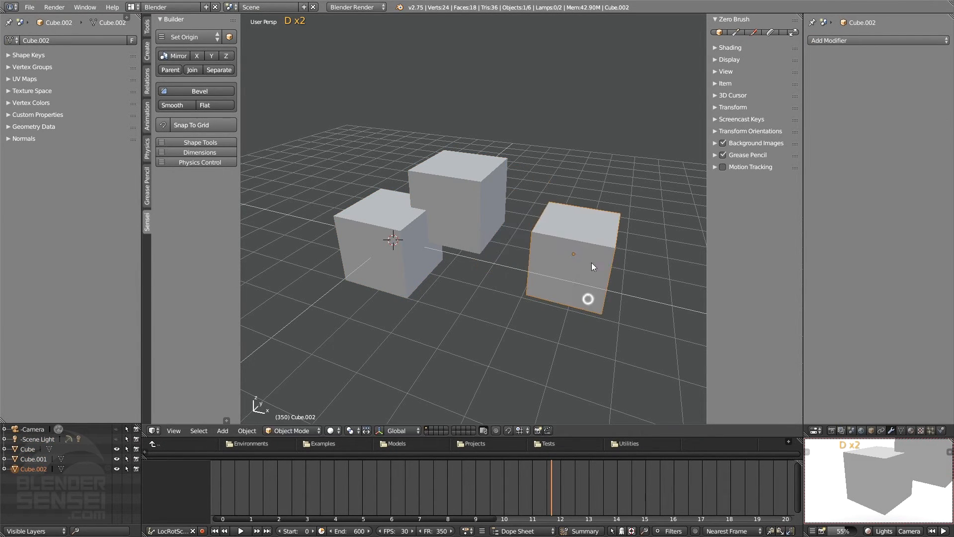
key("shift+d")
left_click(589, 188)
key("shift+d")
left_click(507, 126)
Step: Select all five cubes in the pile
middle_click_drag(466, 223, 542, 292)
middle_click_drag(546, 255, 530, 277)
key("a")
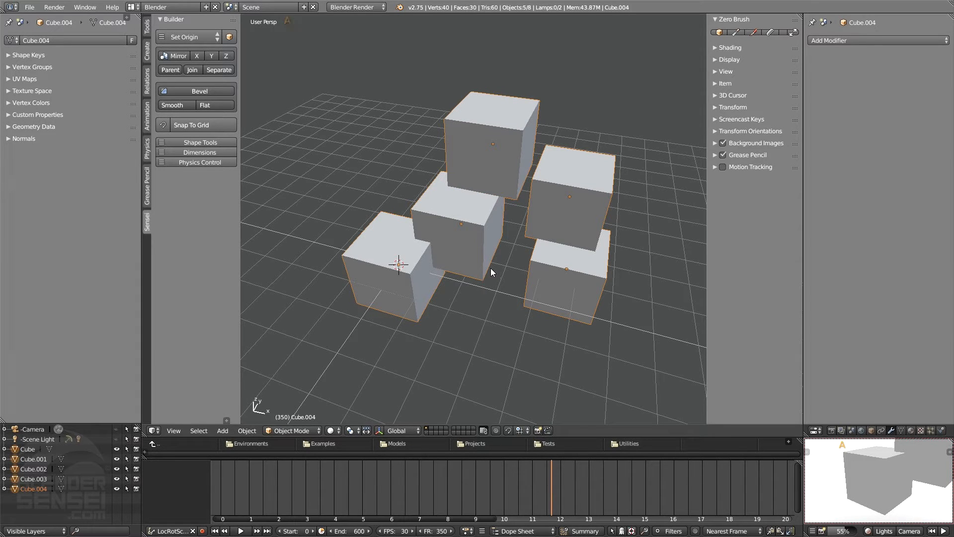
middle_click_drag(415, 69, 536, 300)
middle_click_drag(504, 237, 471, 250)
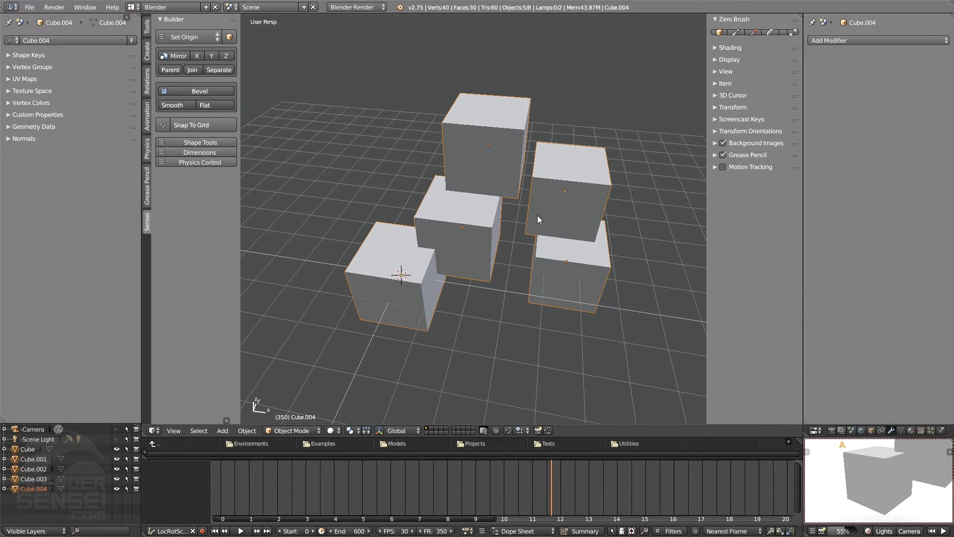
Step: Group the five selected cubes and undo that grouping
key("ctrl+g")
middle_click_drag(538, 216, 545, 139)
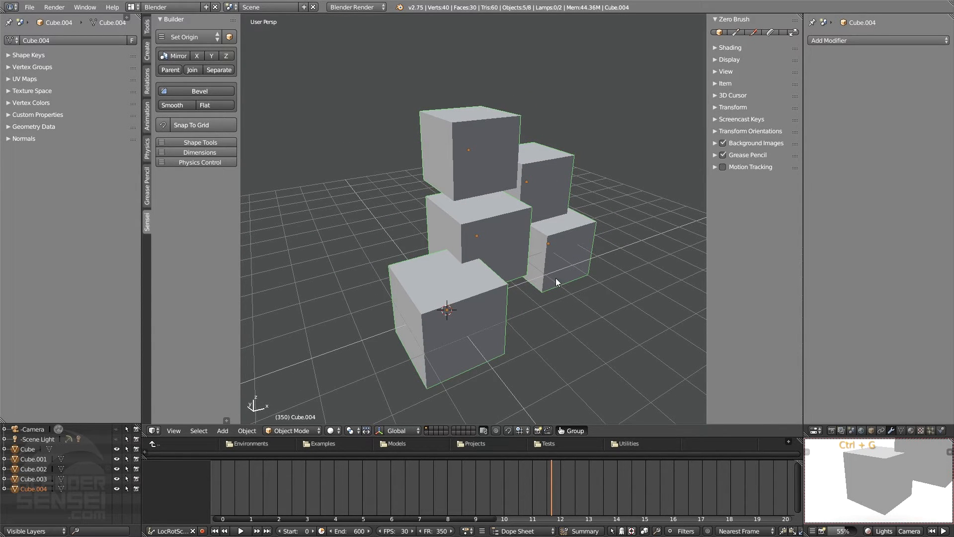
middle_click_drag(559, 240, 541, 222)
scroll(541, 224, "down", 1)
middle_click_drag(540, 228, 510, 253, "shift")
key("ctrl+z")
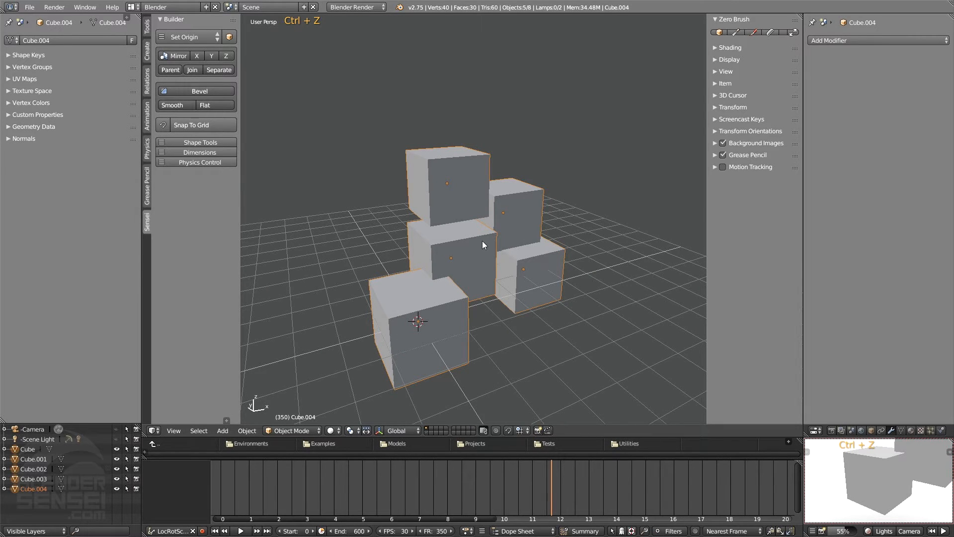
Step: Create a group from the five selected cubes
key("shift+a")
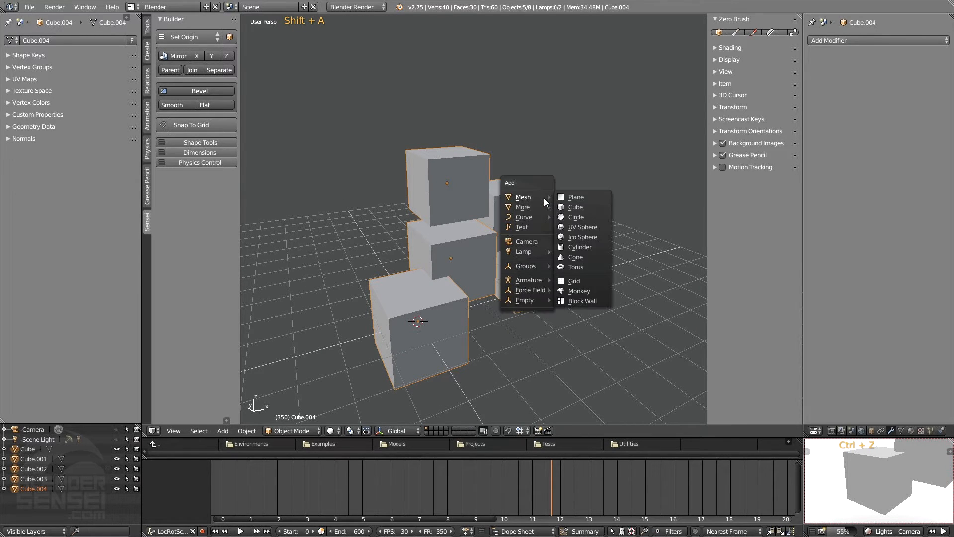
mouse_move(536, 269)
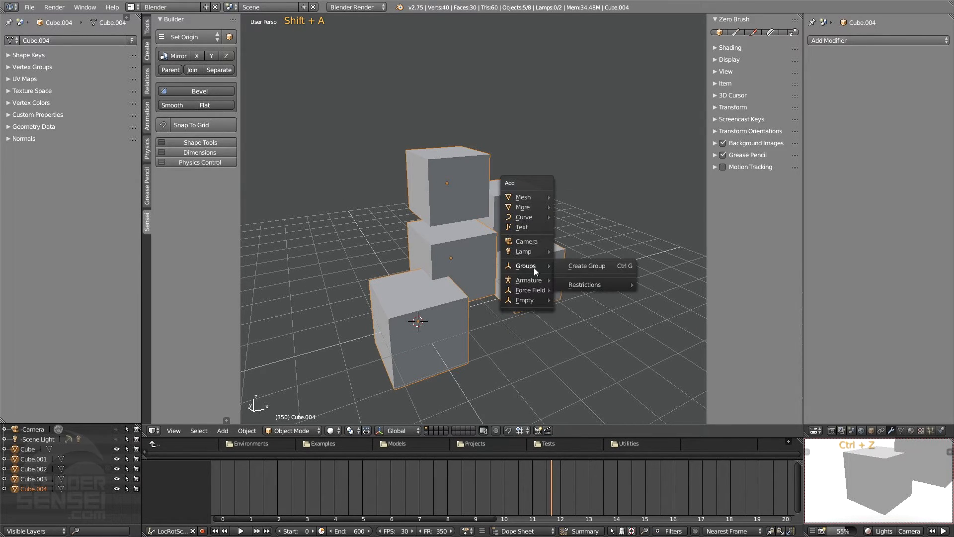
left_click(588, 267)
Step: Place the 3D cursor in the empty space beside the cubes and add a monkey mesh there
middle_click_drag(642, 177, 640, 148, "shift")
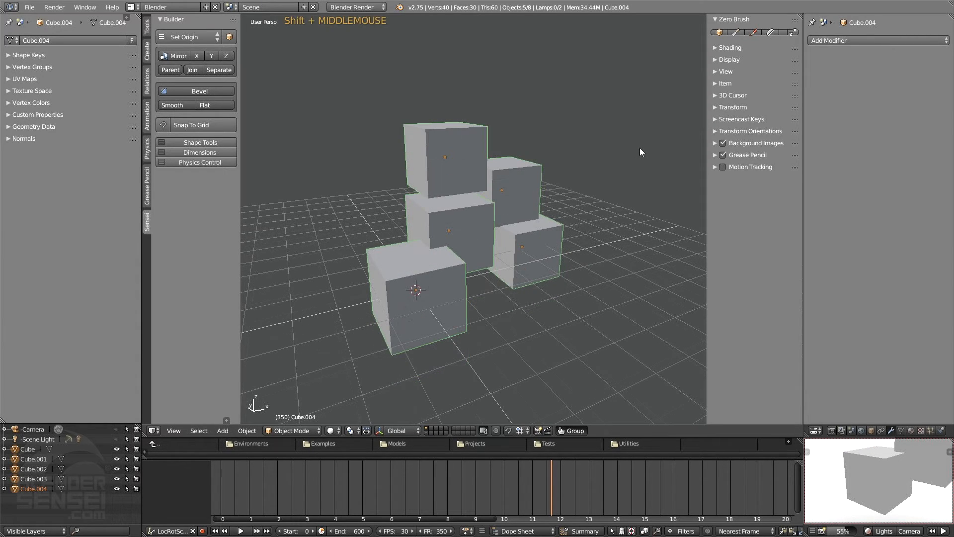
right_click(640, 148)
mouse_move(632, 76)
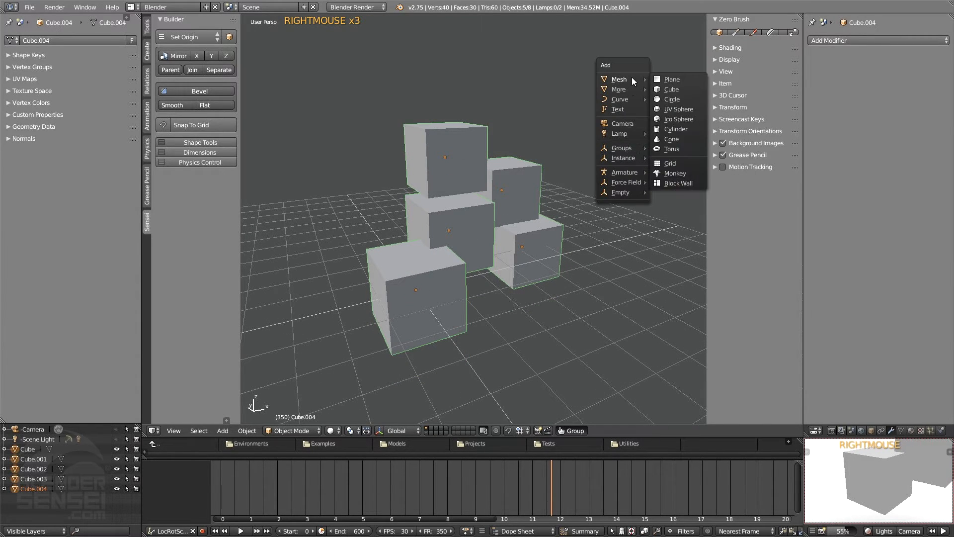
left_click(685, 175)
middle_click_drag(683, 175, 577, 246, "shift")
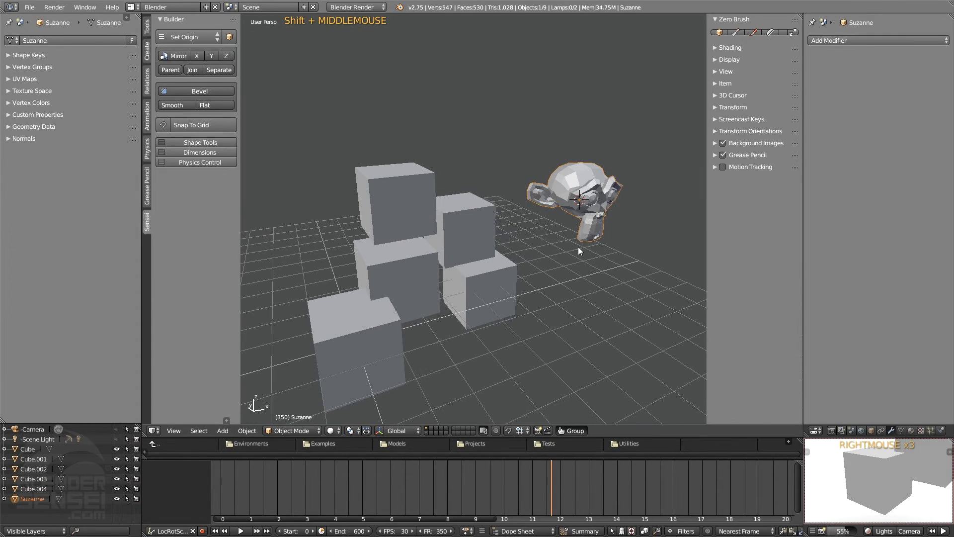
Step: Select the whole cube group through one of its cubes and examine it from several angles
middle_click_drag(605, 178, 547, 213, "shift")
left_click(448, 194)
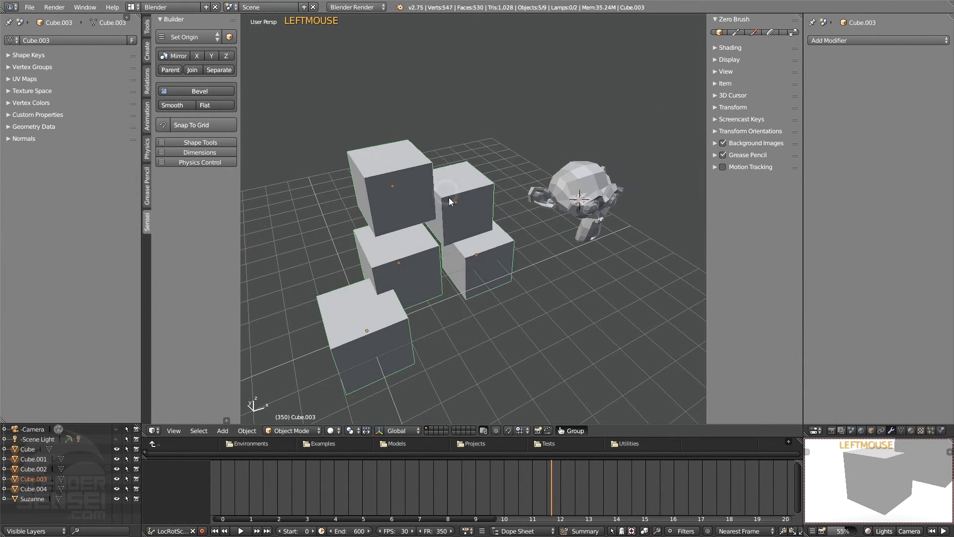
middle_click_drag(449, 198, 415, 260)
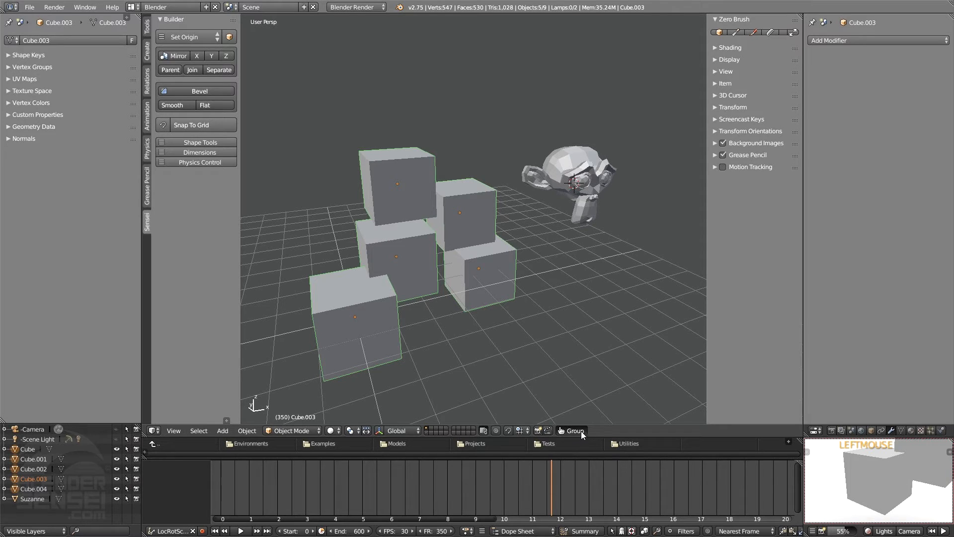
middle_click_drag(465, 263, 526, 280, "shift")
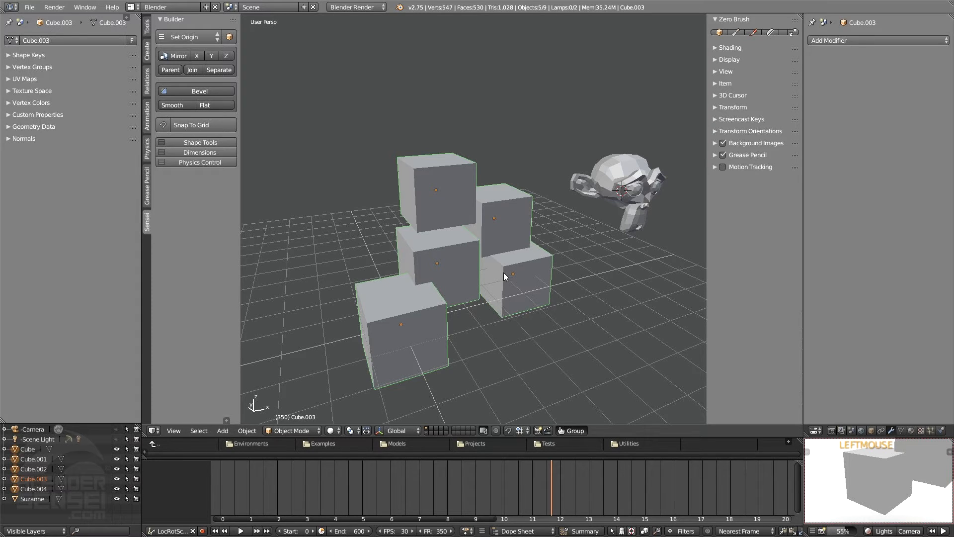
mouse_move(506, 274)
middle_mouse_down()
mouse_move(518, 283)
mouse_move(499, 289)
middle_mouse_up()
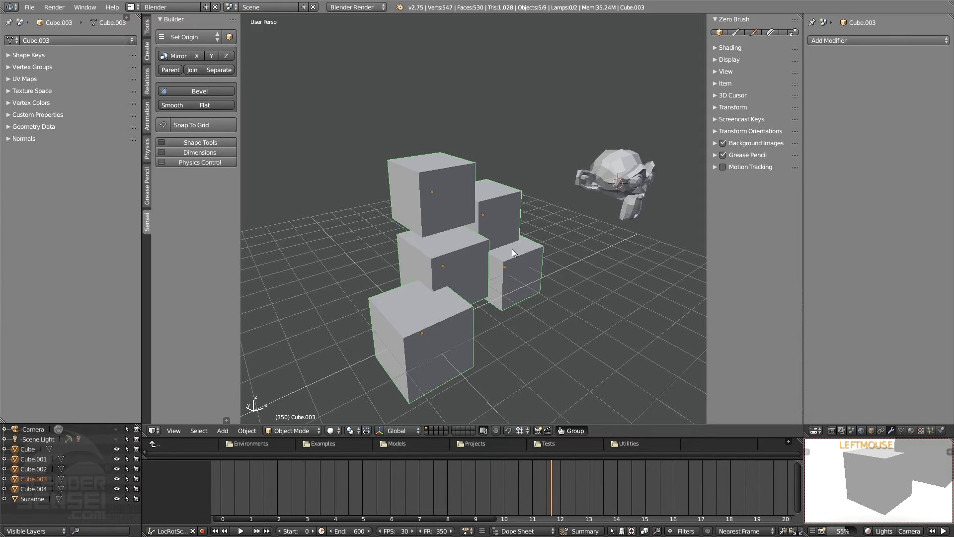
middle_click_drag(530, 279, 518, 309)
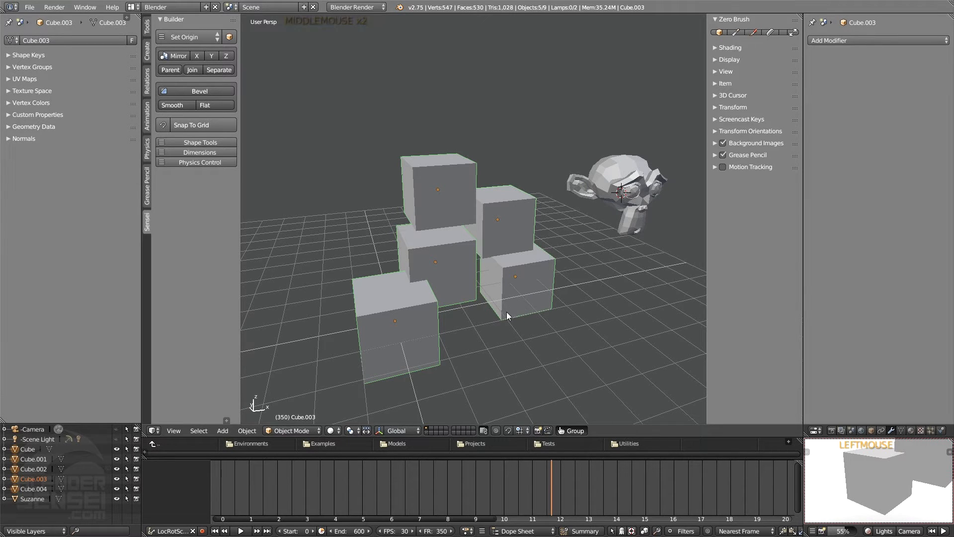
Step: Scale the cube group along the Y axis
key("s")
key("y")
left_click(532, 301)
Step: Rotate the cube group so it tilts and move it up above the grid, away from the monkey
key("r")
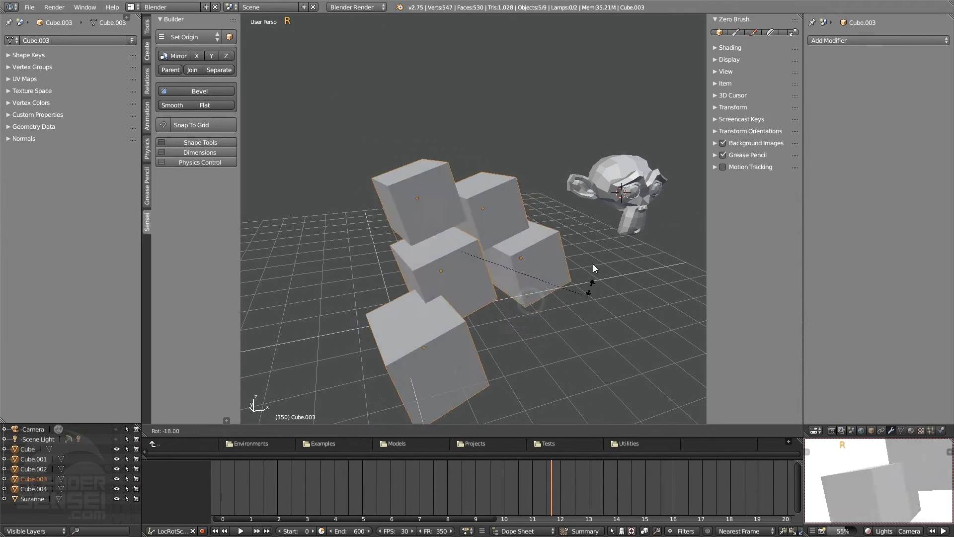
left_click(592, 254)
key("g")
left_click(507, 270)
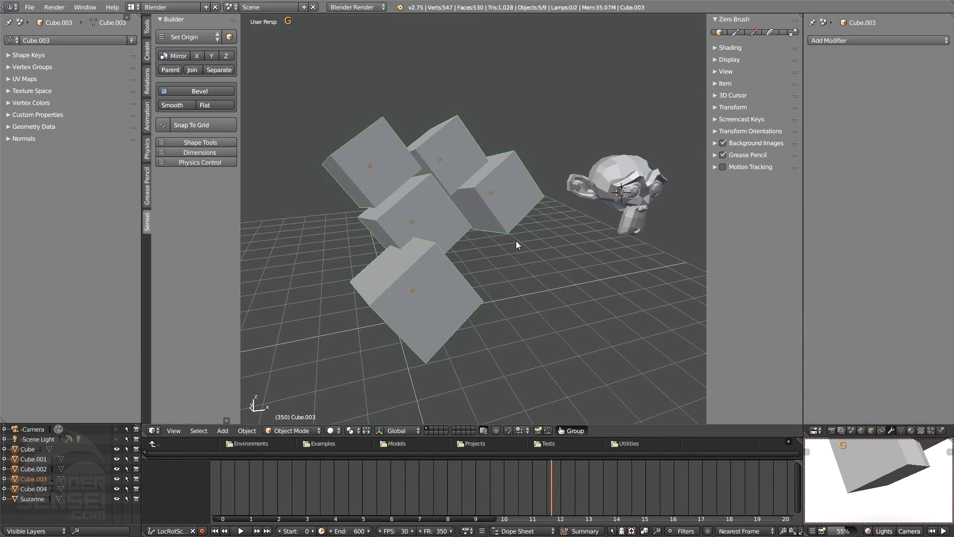
middle_click_drag(518, 240, 525, 325)
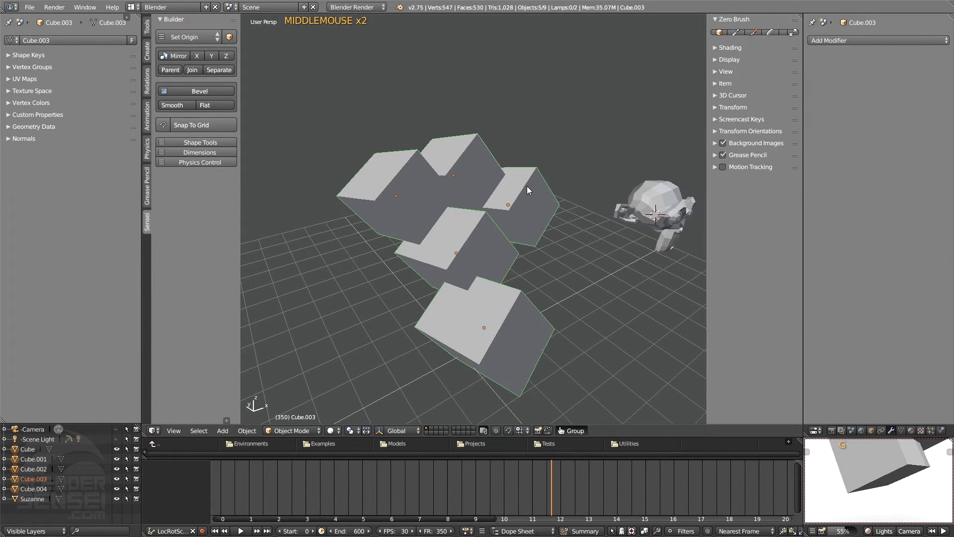
middle_click_drag(535, 247, 523, 246)
Step: Turn off group selection and select single cubes of the group one after another, ending with the outermost upper cube
left_click(573, 431)
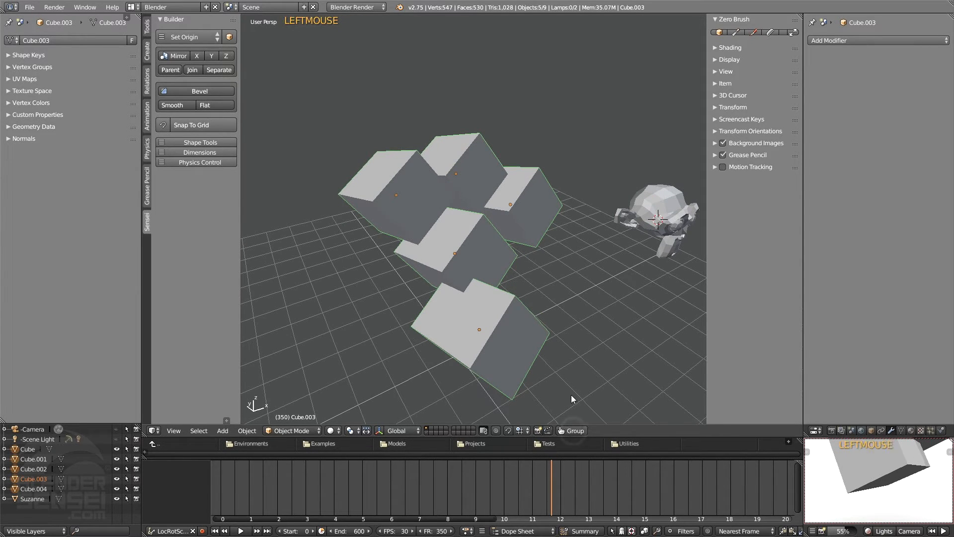
left_click(545, 217)
left_click(463, 257)
left_click(408, 222)
Step: Move the selected upper cube away from the other cubes, and rotate and enlarge it on its own
key("g")
left_click(343, 158)
key("r")
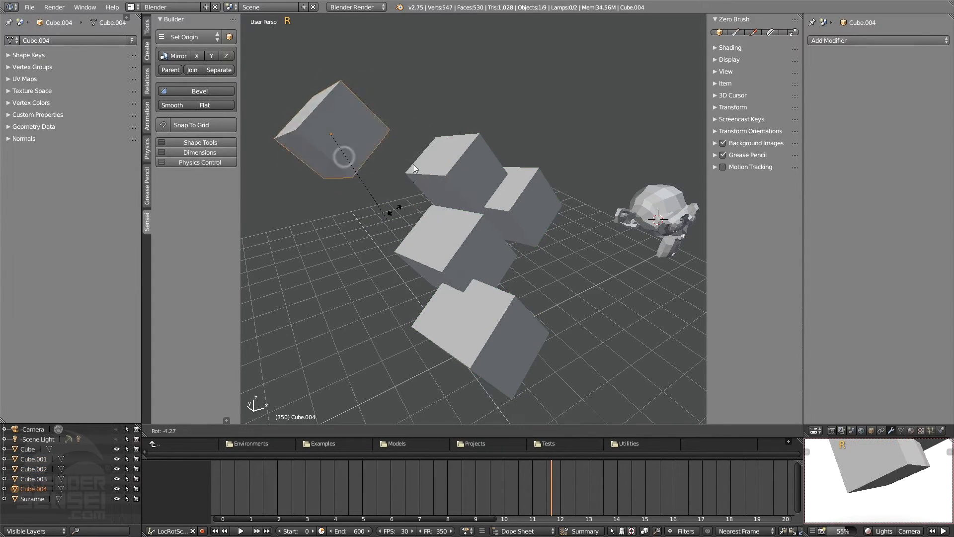
left_click(401, 159)
key("s")
left_click(420, 181)
Step: Delete all the cubes and the monkey from the scene and reset the 3D cursor to the origin
middle_click_drag(423, 185, 535, 255, "shift")
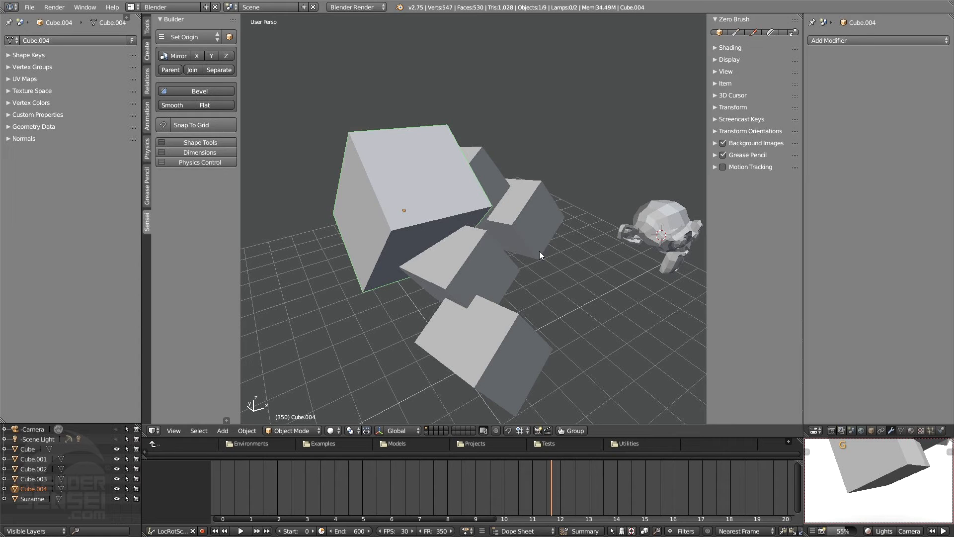
key("a")
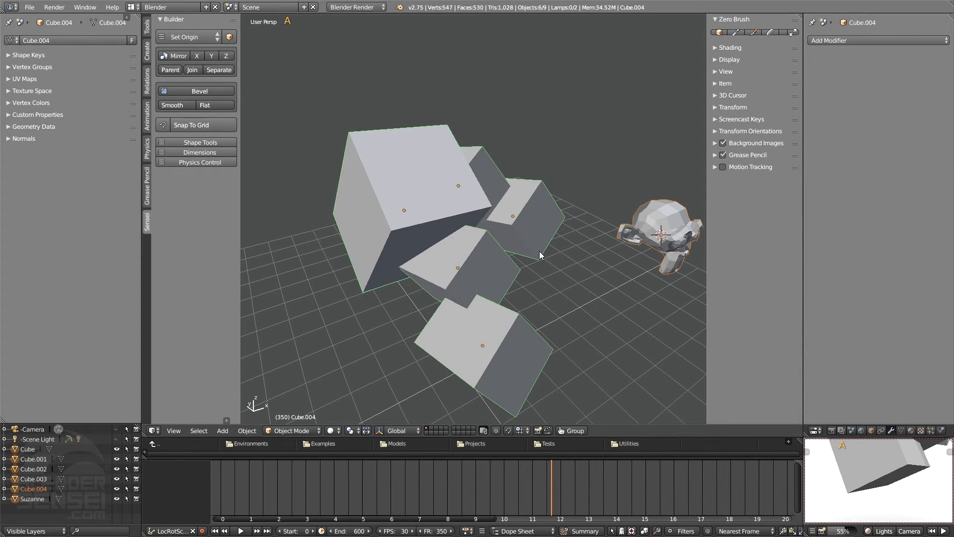
key("x")
left_click(539, 253)
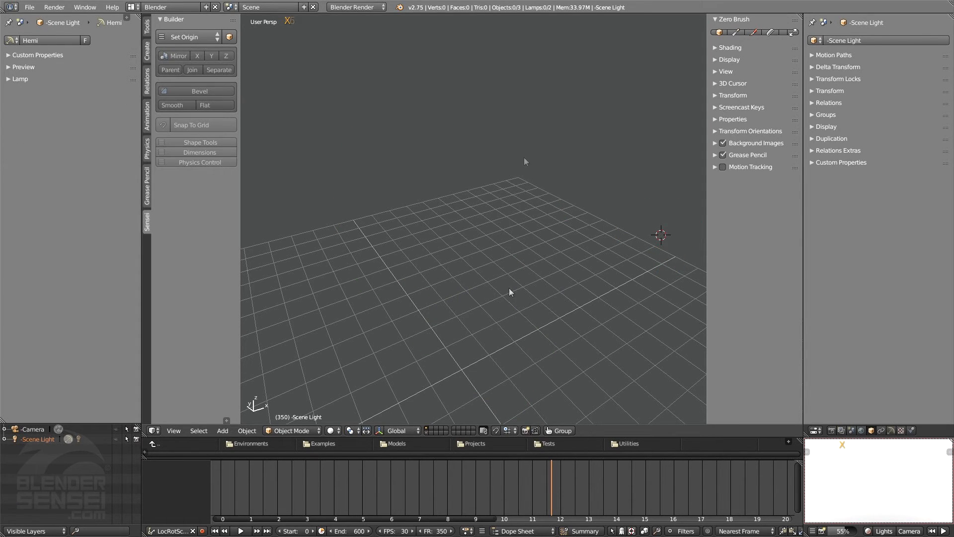
key("shift+c")
key("shift+a")
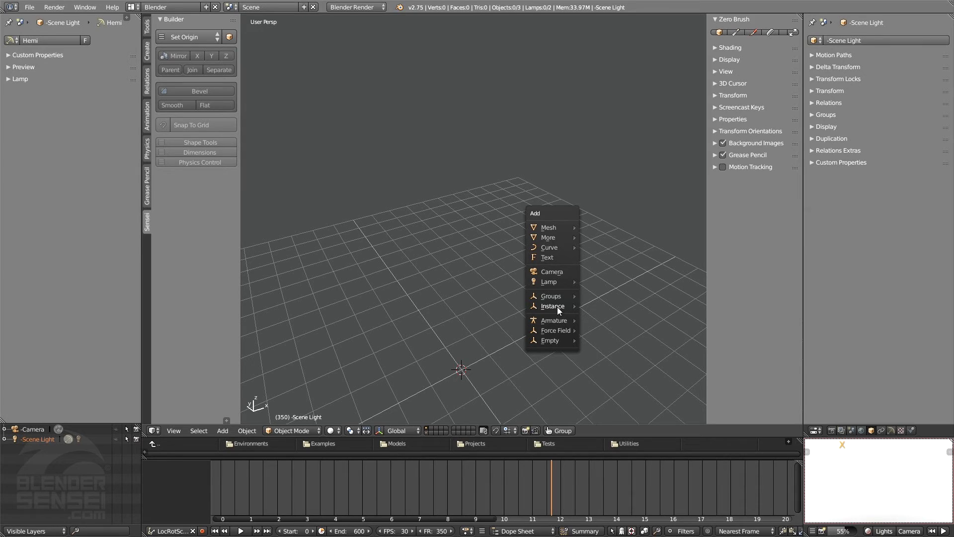
mouse_move(552, 297)
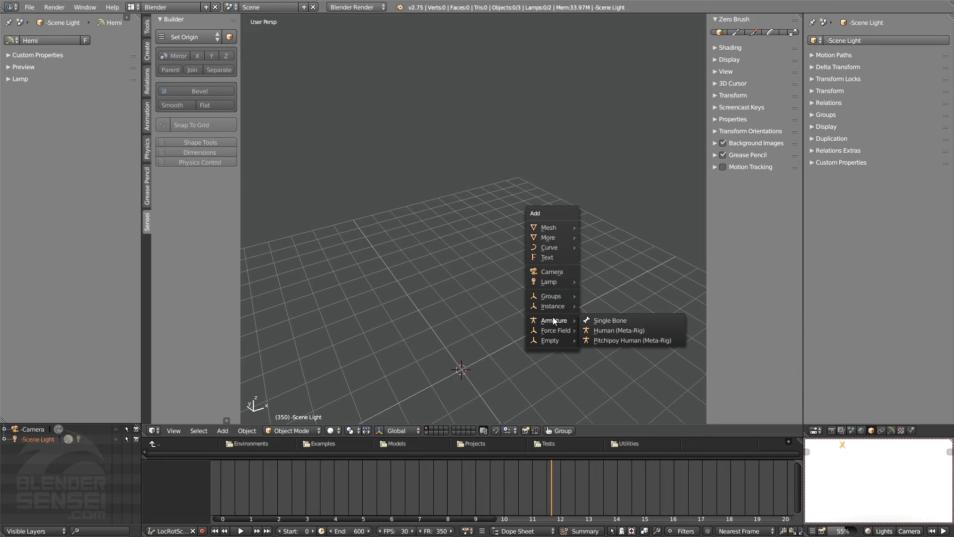
middle_click_drag(553, 317, 470, 244, "shift")
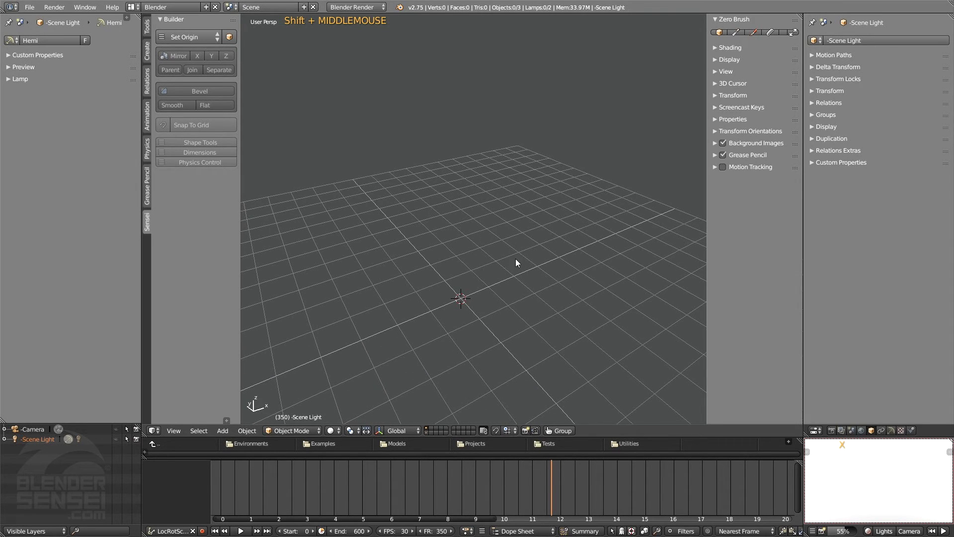
Step: Add a cube at the origin and give it a Catmull-Clark subdivision surface modifier with 3 view and 3 render subdivisions
key("shift+a")
mouse_move(526, 255)
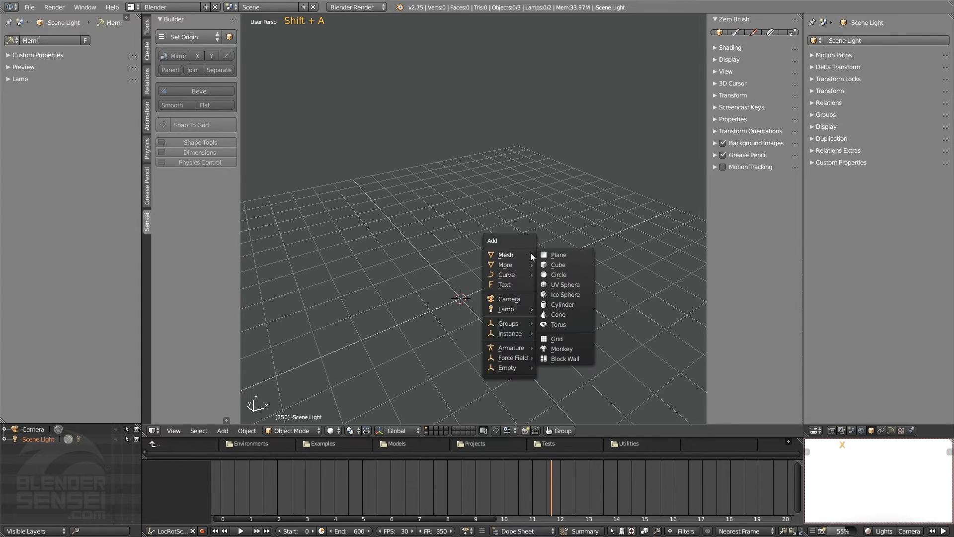
left_click(555, 265)
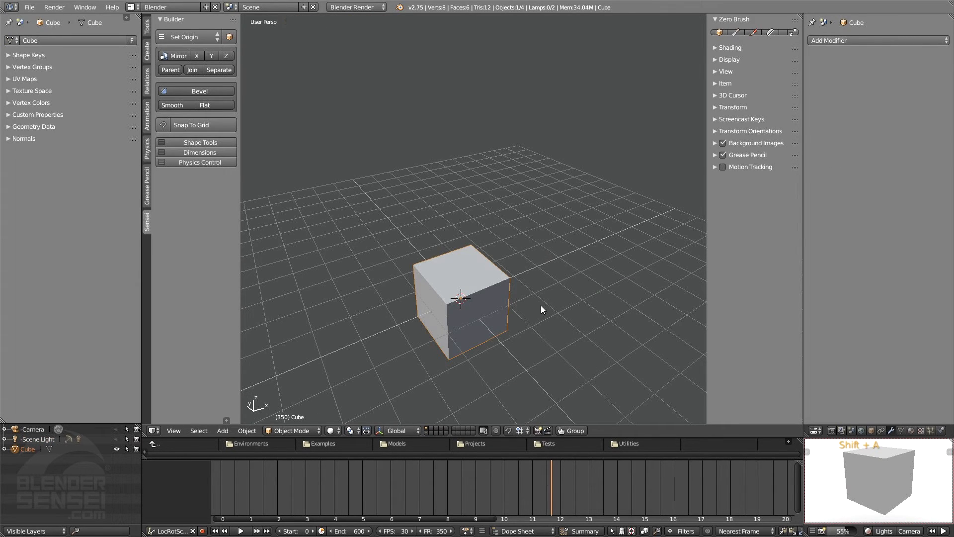
key("w")
key("w")
key("w")
key("w")
Step: Enter Edit Mode on the cube and extrude its top face straight up twice
middle_click_drag(514, 312, 482, 291)
key("Tab")
left_click(479, 291)
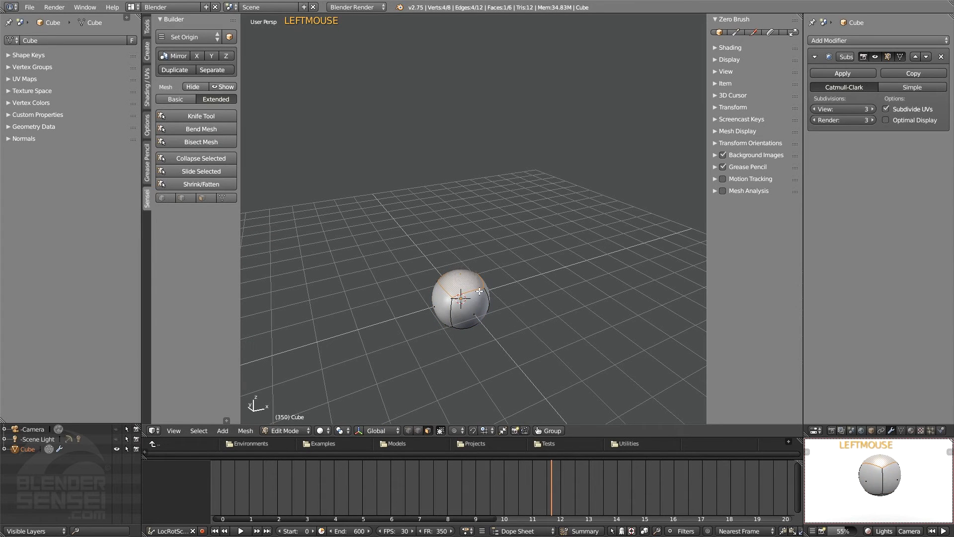
key("e")
left_click(519, 274)
key("e")
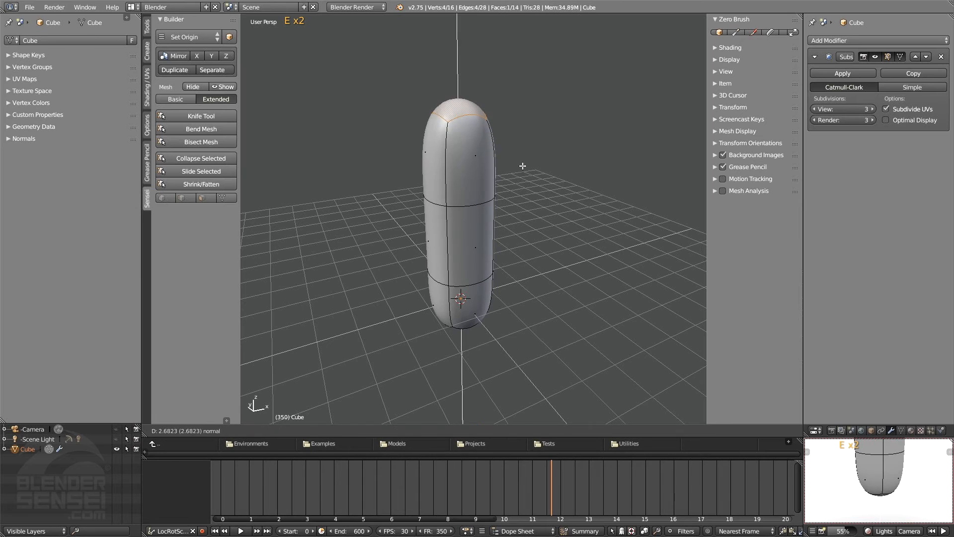
left_click(523, 166)
Step: Extrude the top face upward two more times into a tall rounded column and return to Object Mode
middle_click_drag(529, 184, 533, 222, "shift")
key("e")
left_click(551, 219)
key("e")
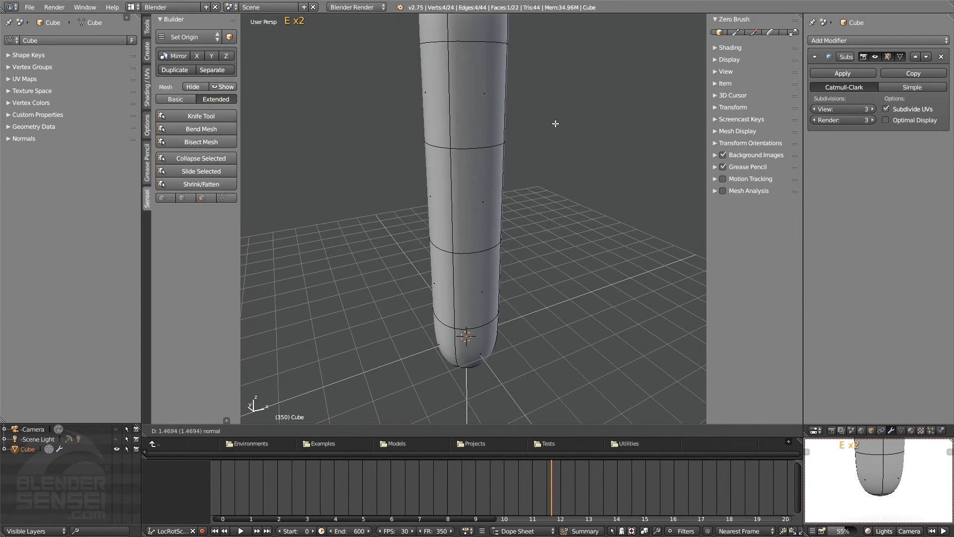
left_click(555, 123)
scroll(557, 278, "down", 3)
scroll(549, 274, "up", 2)
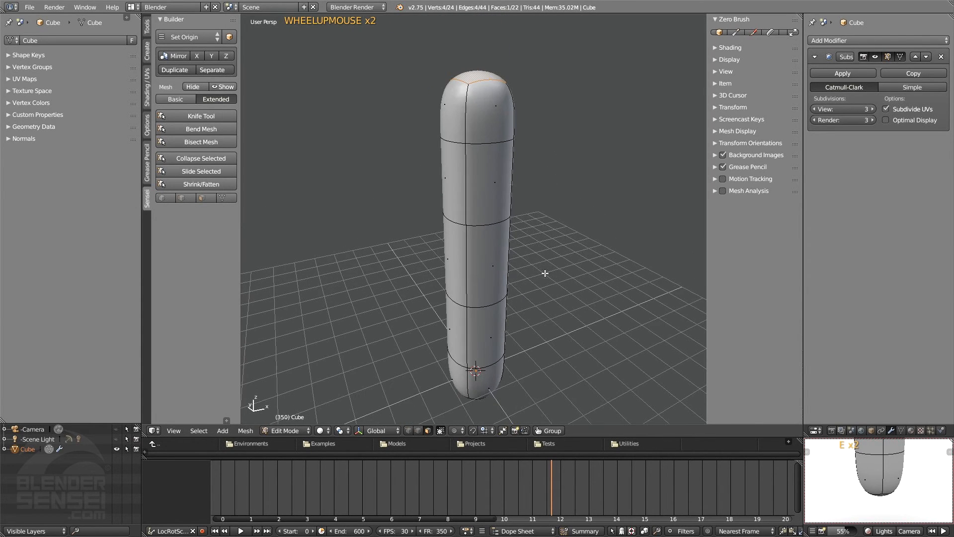
middle_click_drag(496, 160, 502, 372)
key("Tab")
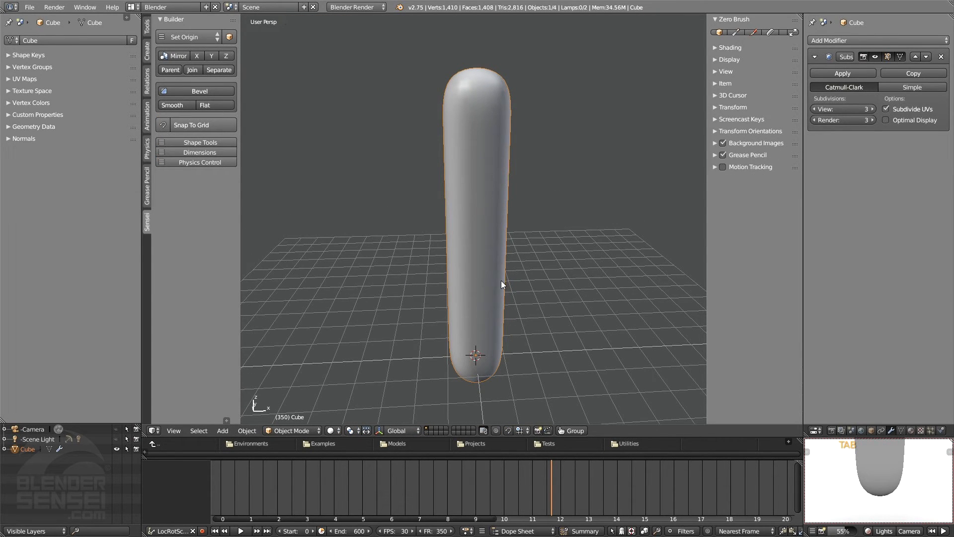
middle_click_drag(503, 279, 493, 278)
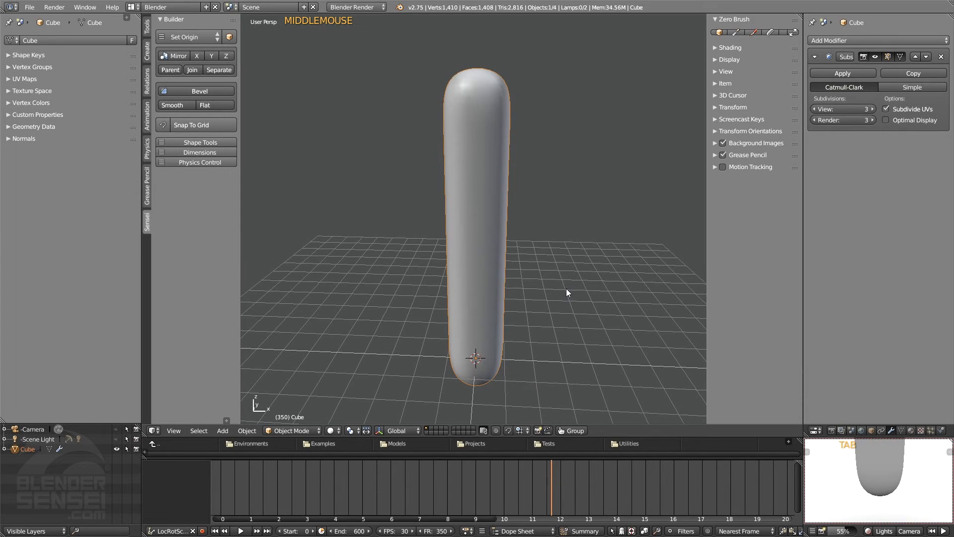
Step: Add a Single Bone armature at the origin and turn on its X-Ray display
key("shift+a")
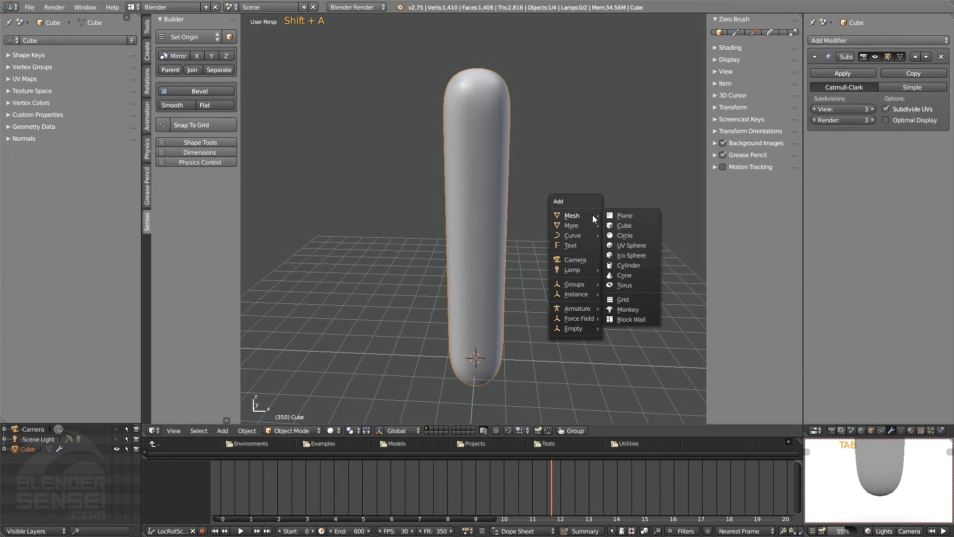
mouse_move(581, 310)
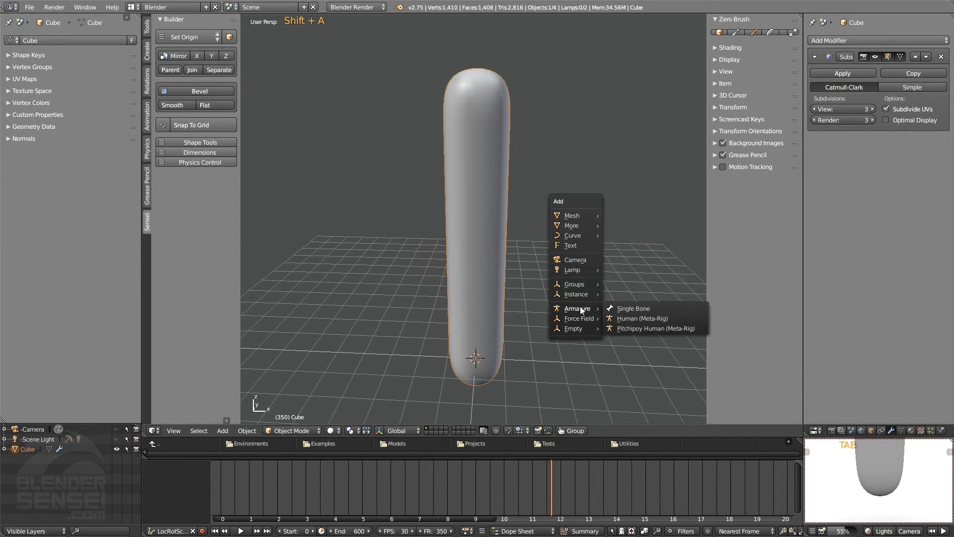
left_click(631, 308)
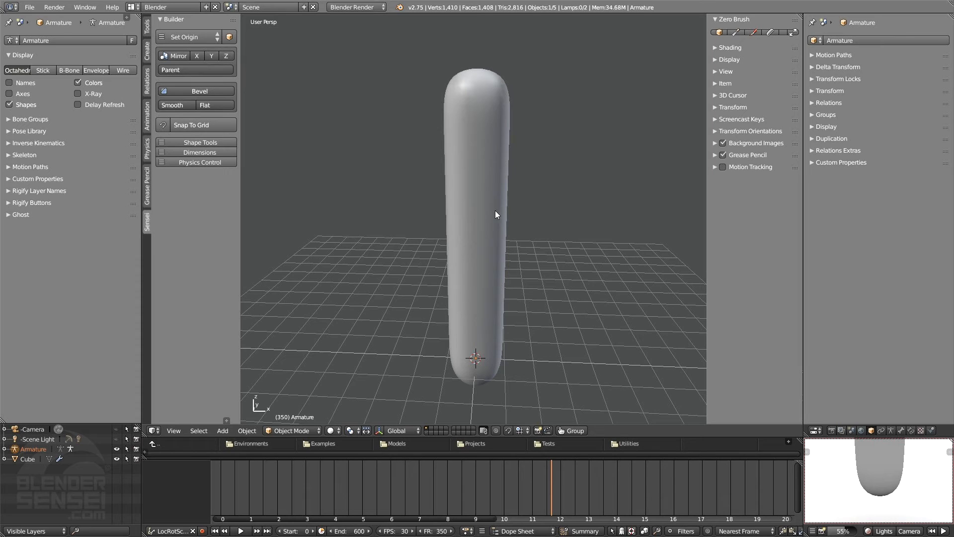
key("z")
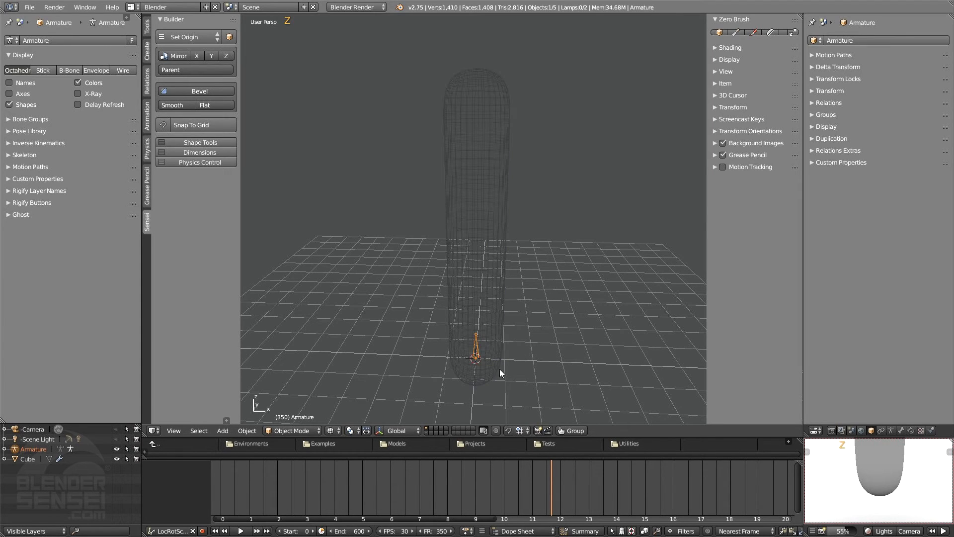
key("z")
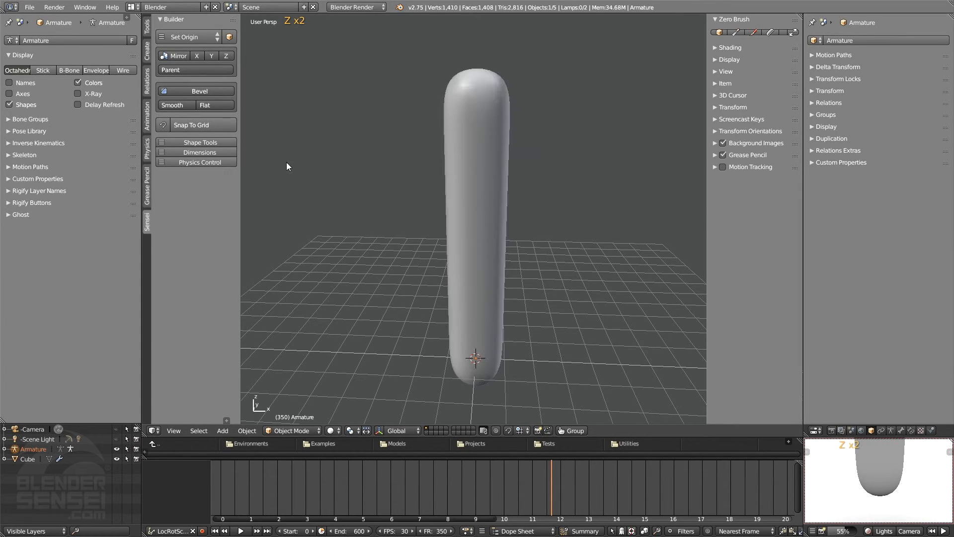
left_click(78, 94)
middle_click_drag(471, 367, 495, 351)
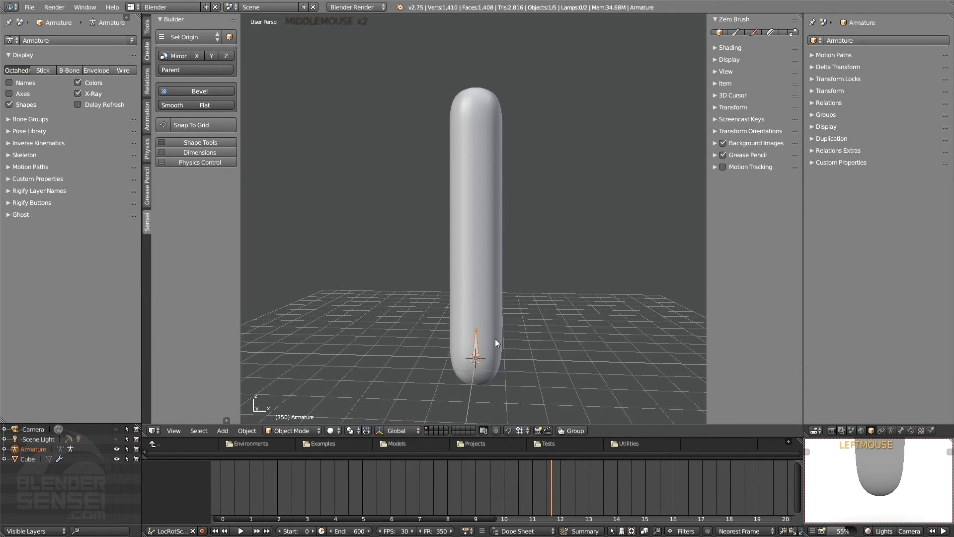
Step: In Edit Mode, lengthen the bone by moving its tip up along the Z axis to about a third of the column's height
key("Tab")
left_click(476, 330)
middle_click_drag(476, 330, 501, 350)
key("g")
key("z")
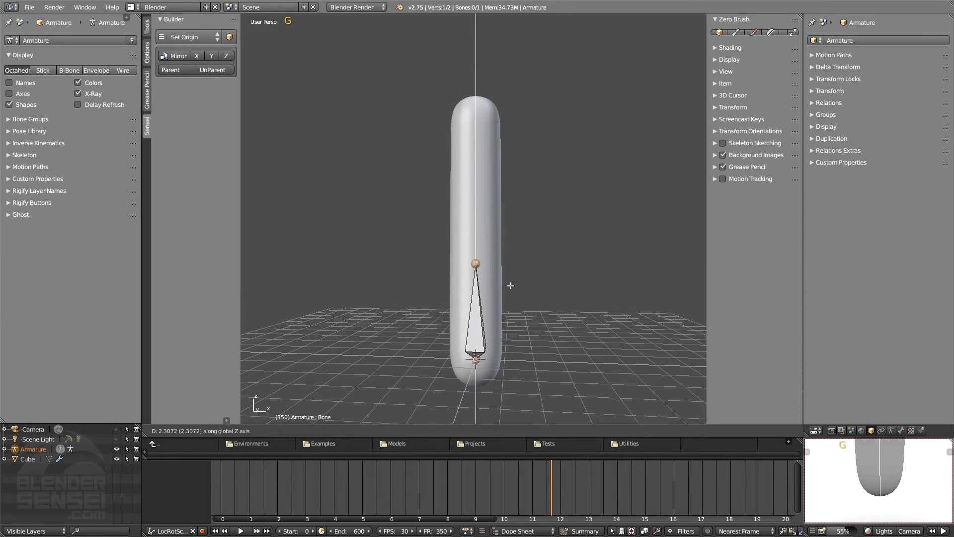
left_click(511, 303)
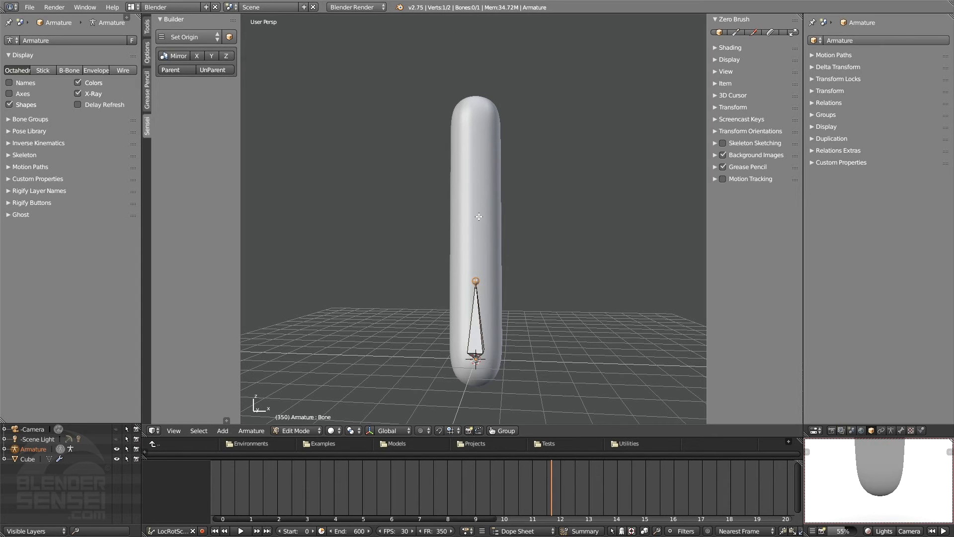
Step: Extrude two more bones upward from the bone's tip to just above the column's top and return to Object Mode
key("e")
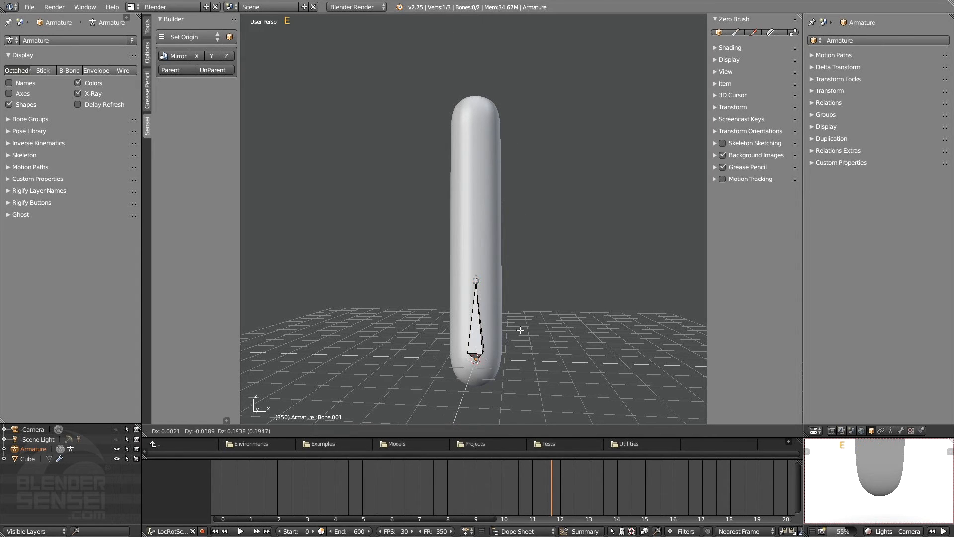
left_click(528, 254)
key("e")
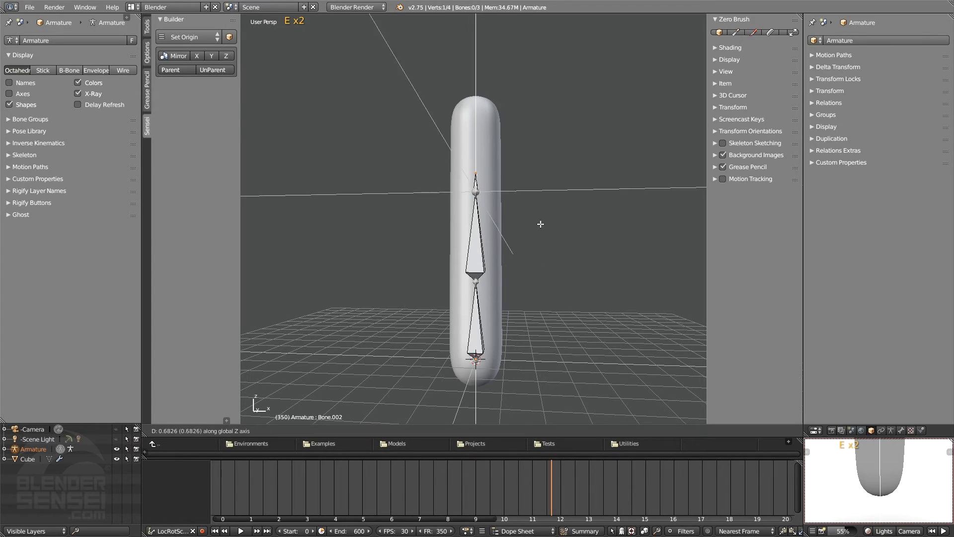
left_click(548, 157)
middle_click_drag(548, 157, 478, 278)
key("Tab")
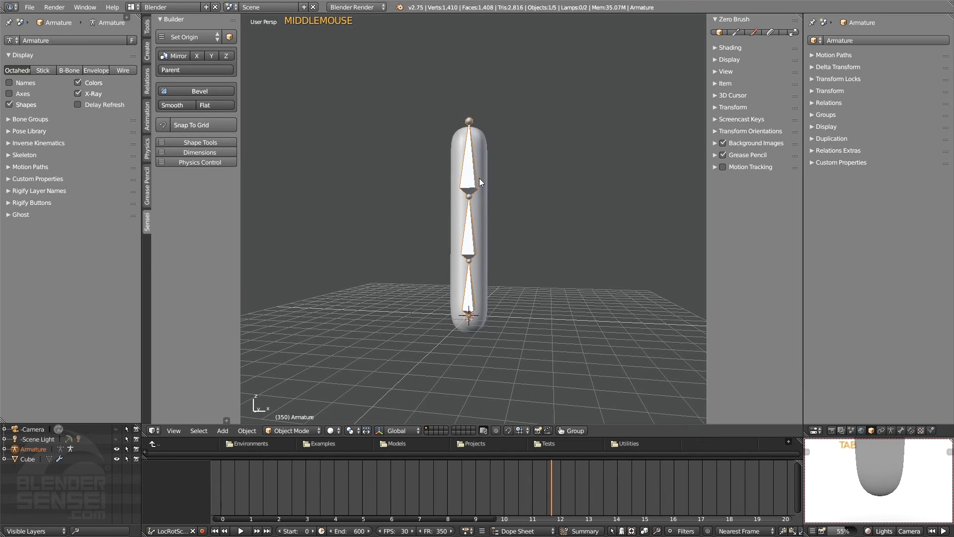
Step: Select the column mesh plus the armature and parent the mesh to the armature
middle_click_drag(500, 163, 441, 201)
middle_click_drag(467, 201, 485, 161, "shift")
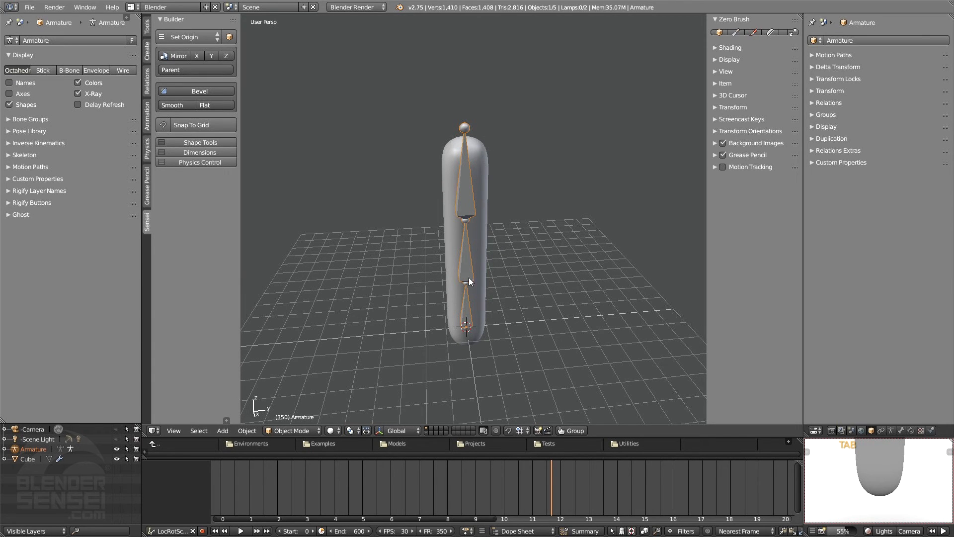
middle_click_drag(462, 212, 461, 194)
left_click(482, 148)
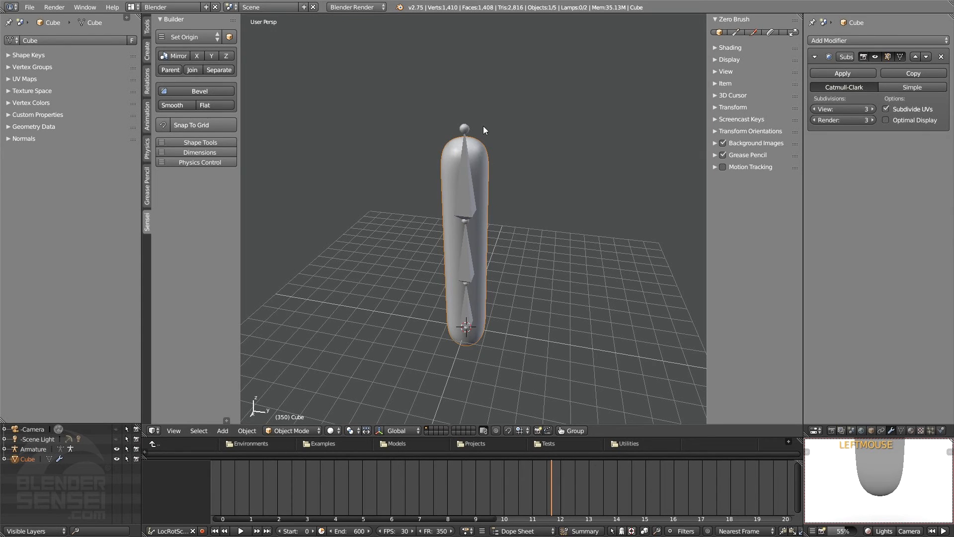
left_click(467, 127, "shift")
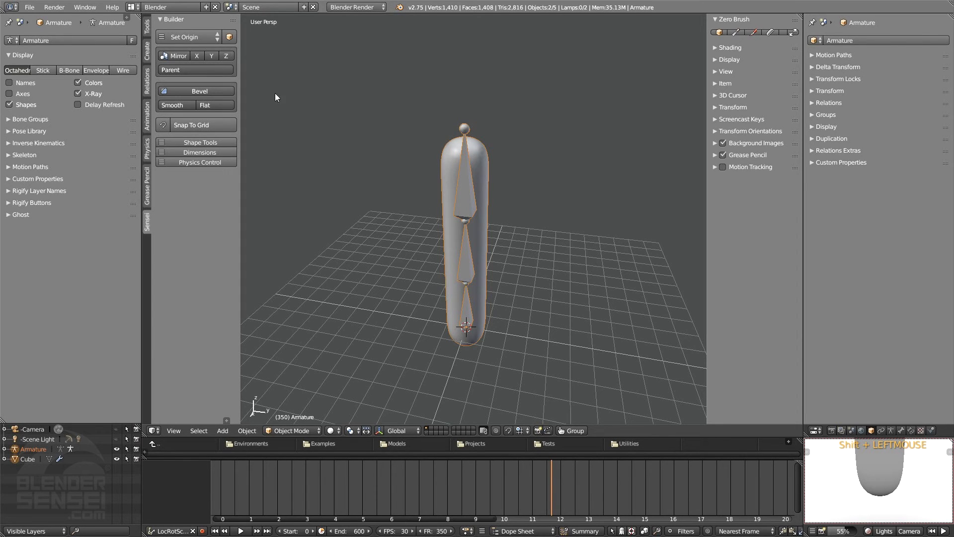
left_click(219, 70)
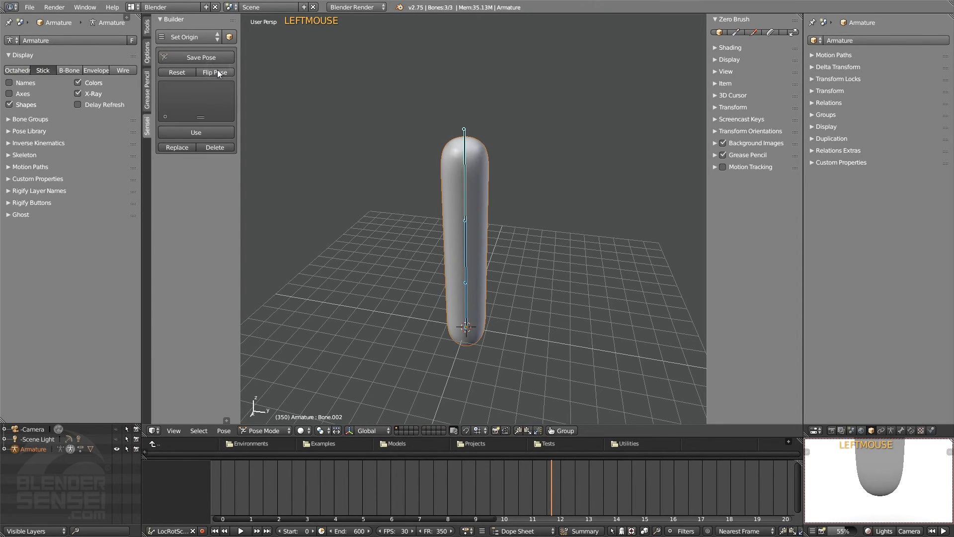
Step: Select the top bone, switch the armature display to Octahedral and set it back to Stick
left_click(466, 143)
left_click(465, 144)
middle_click_drag(449, 292, 458, 276)
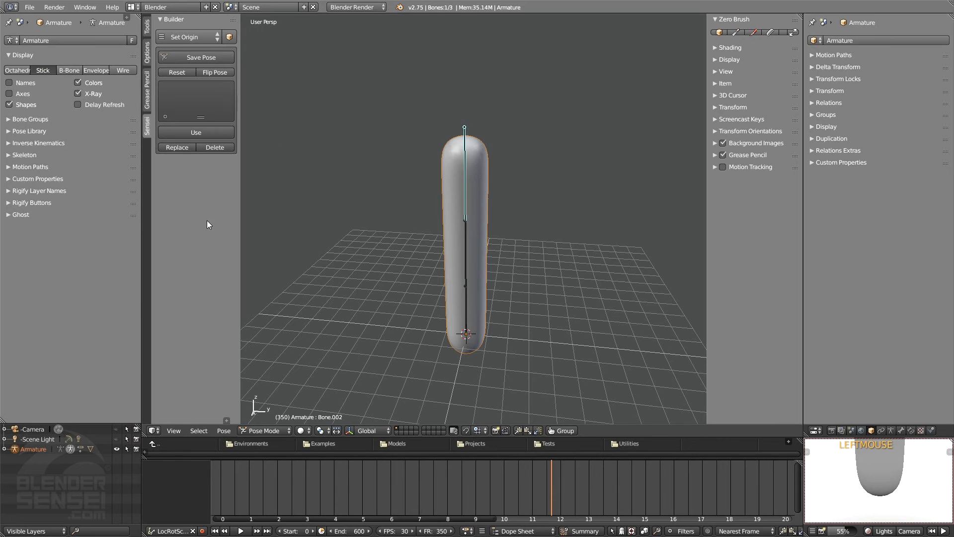
middle_click_drag(432, 268, 451, 257)
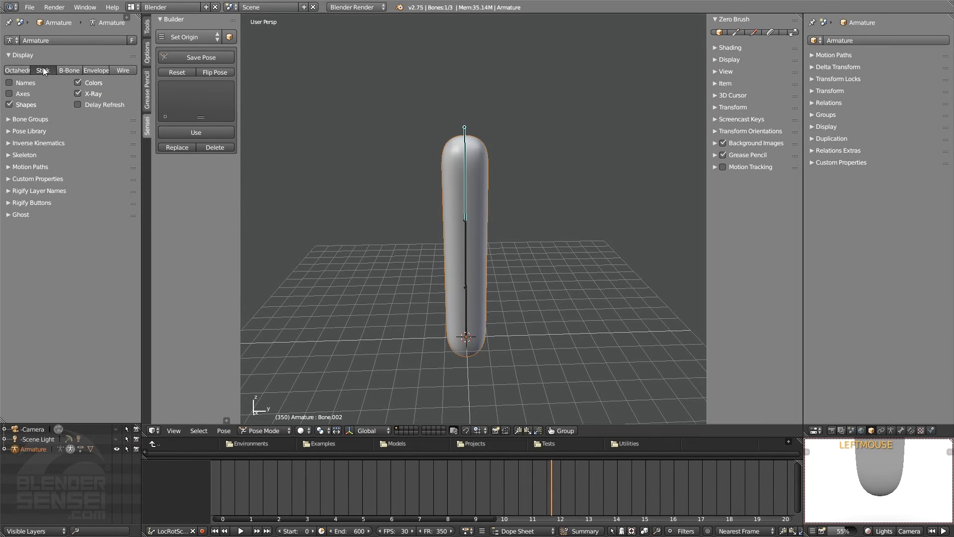
left_click(24, 70)
left_click(43, 71)
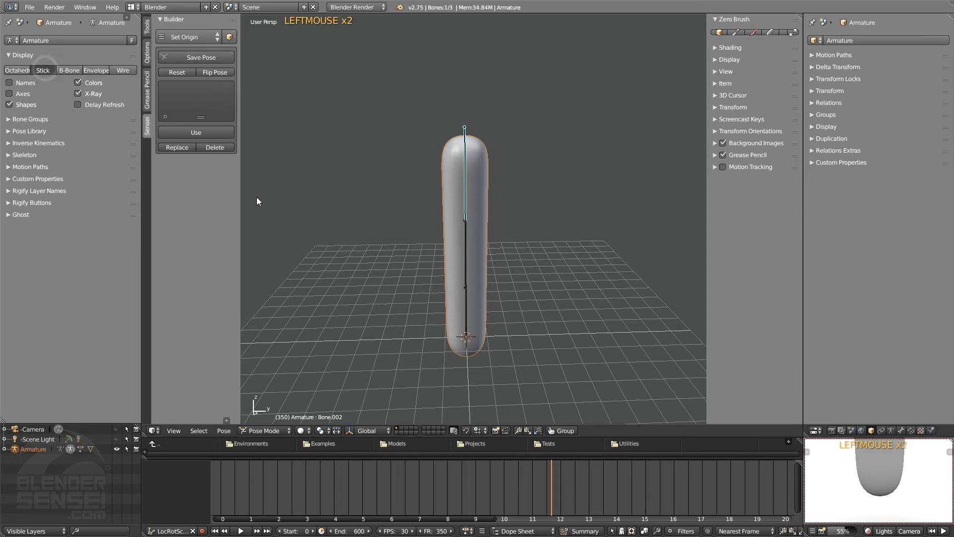
Step: Select the middle and lowest bones one at a time in Pose Mode, ending with the top bone
scroll(467, 202, "up", 1)
middle_click_drag(480, 168, 507, 172)
left_click(466, 256)
left_click(465, 319)
left_click(471, 212)
left_click(466, 203)
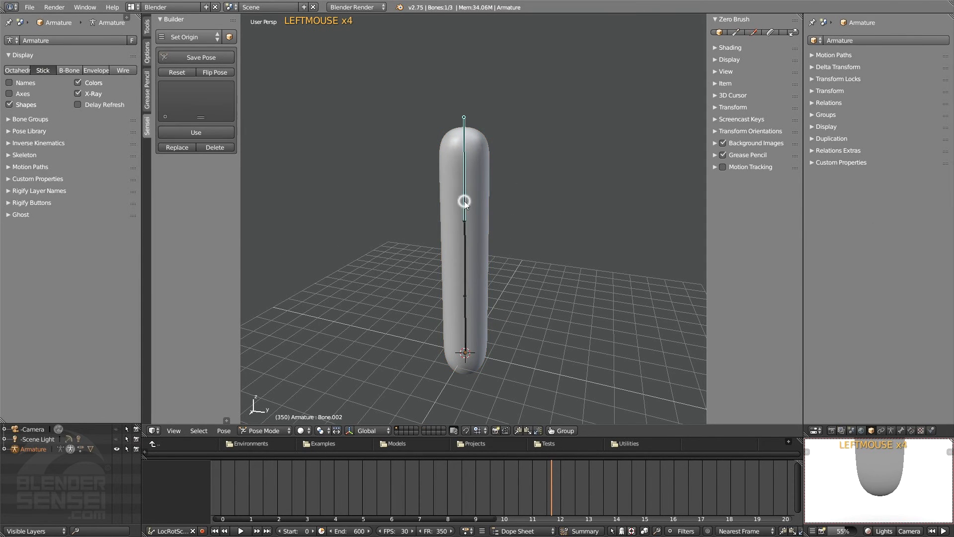
middle_click_drag(413, 181, 464, 165)
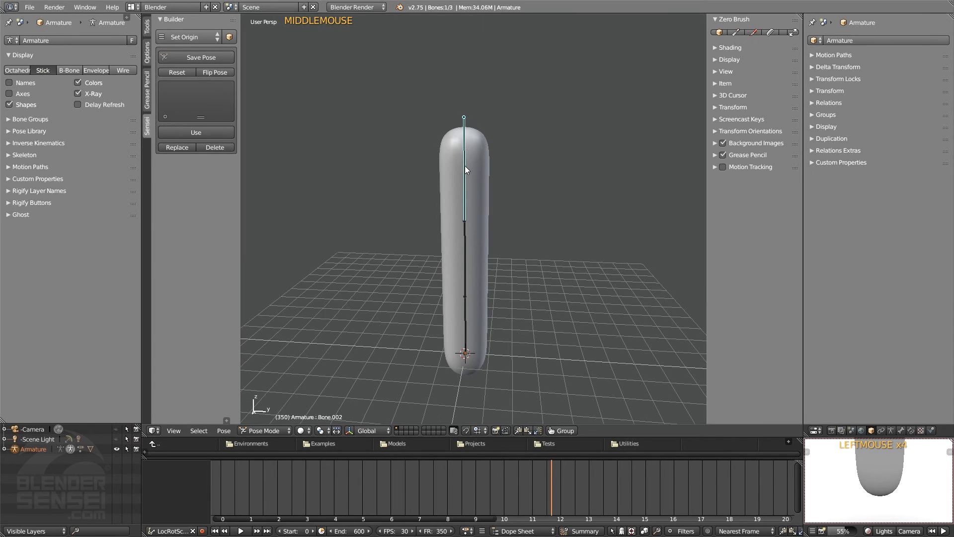
Step: Move the top bone sideways and down, then partly back up, so the bone chain bends the column
key("g")
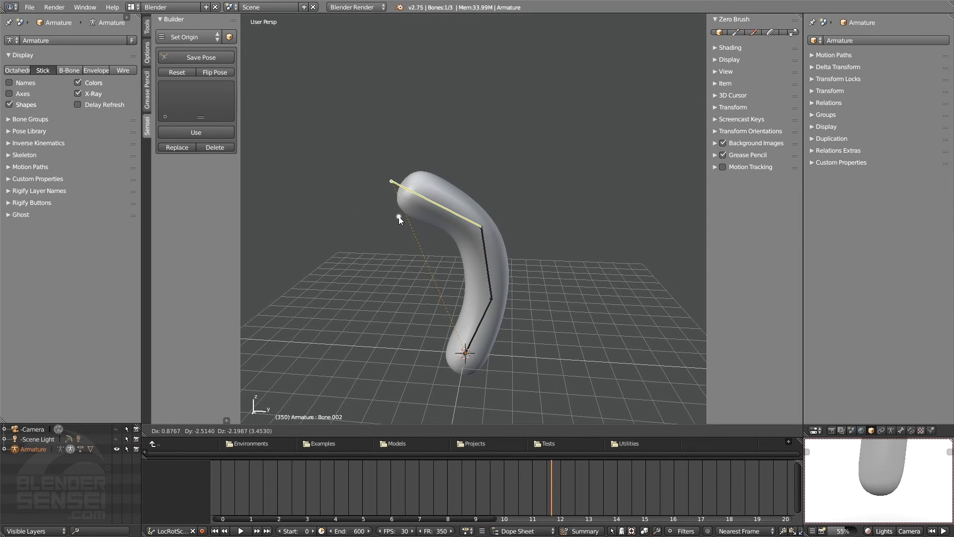
left_click(398, 216)
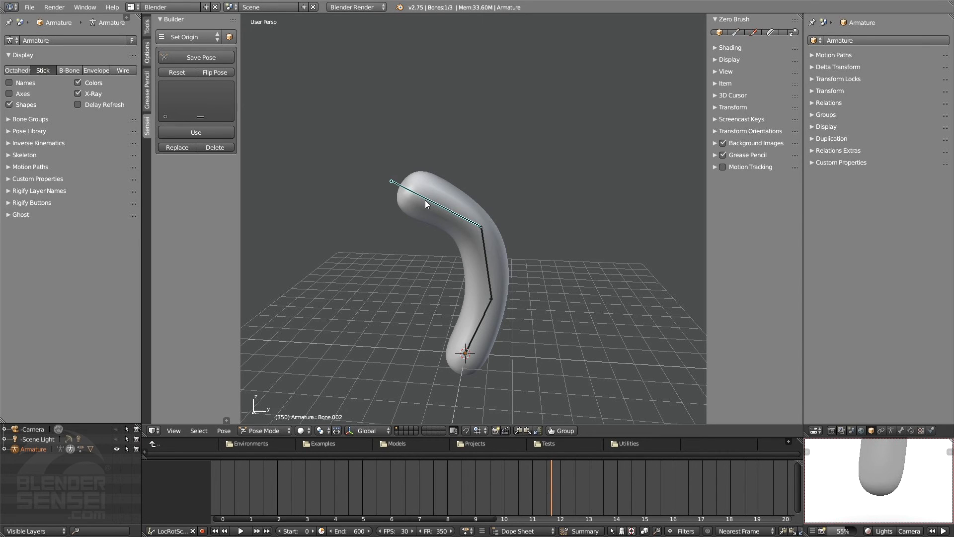
key("g")
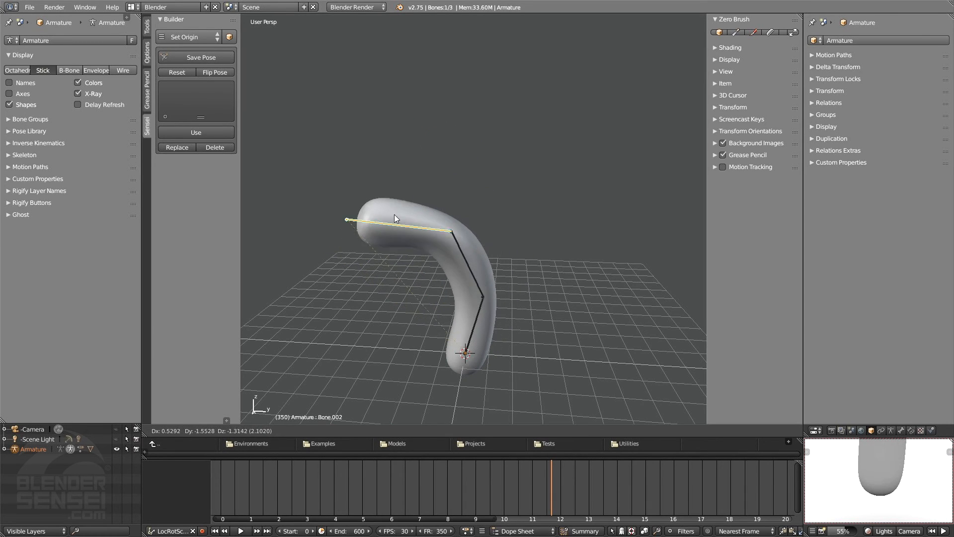
left_click(441, 162)
Step: Switch the armature to Object Mode and select the column mesh and then the armature separately
left_click(281, 431)
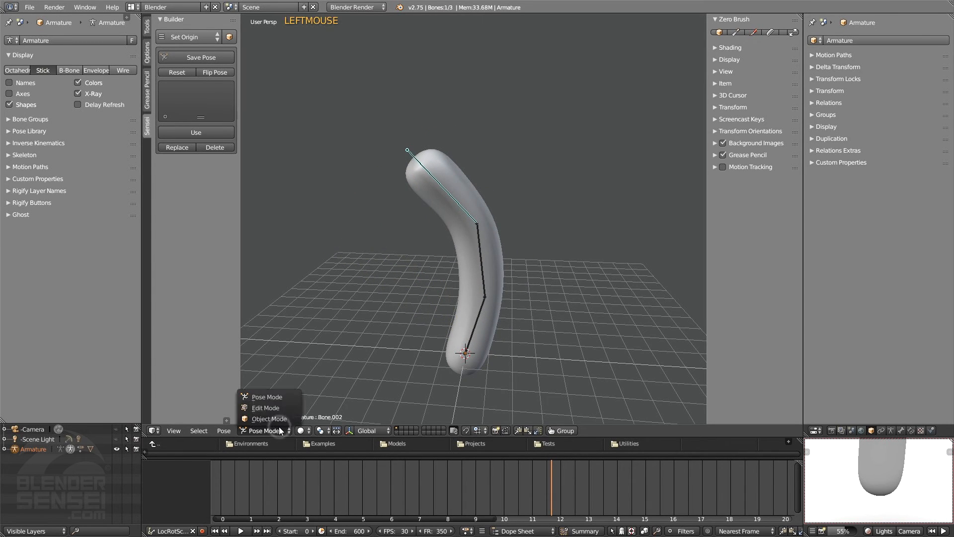
left_click(269, 419)
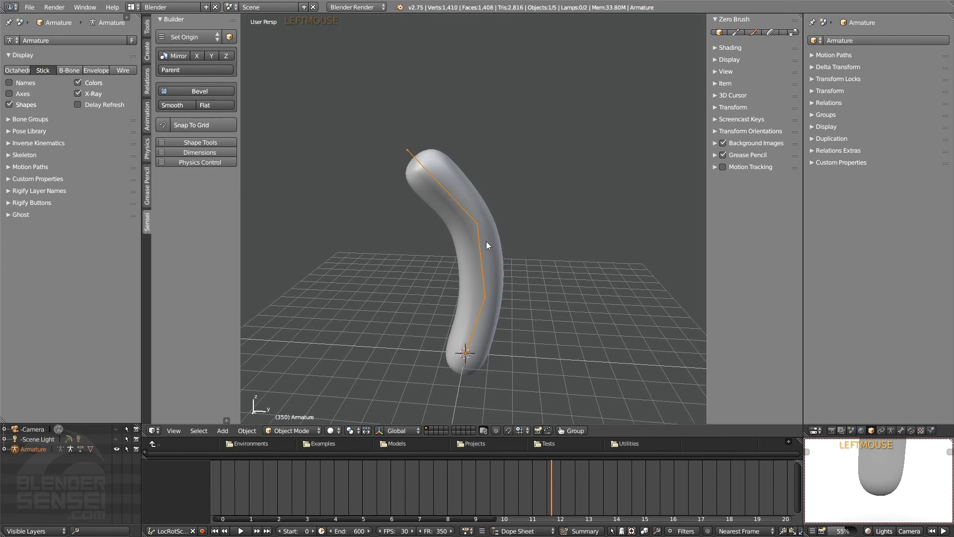
left_click(478, 319)
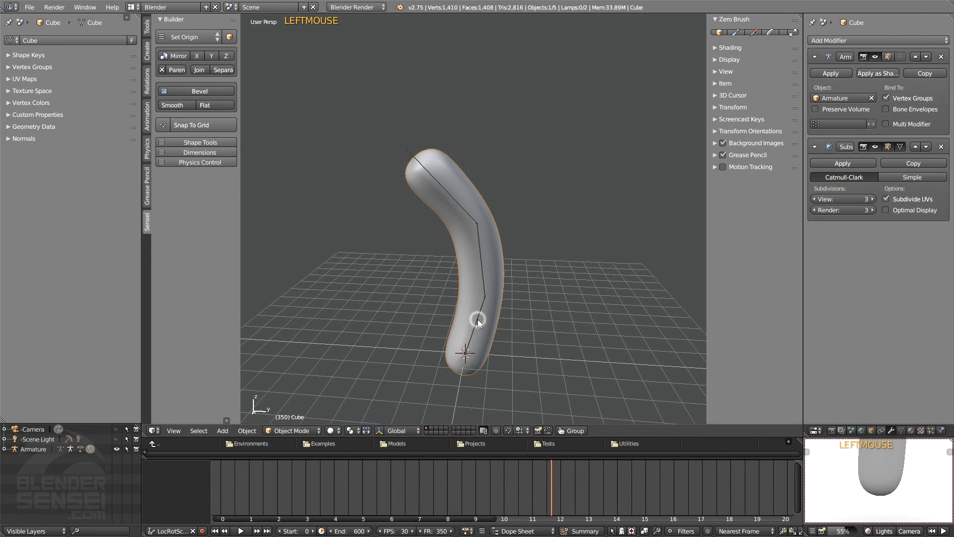
left_click(478, 316)
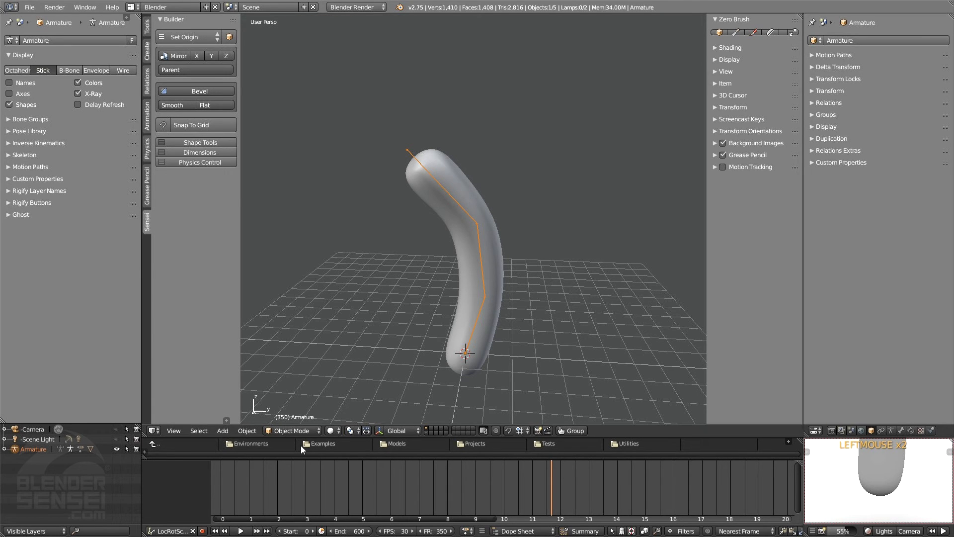
Step: Select all and delete the column mesh and its armature from the scene
left_click(293, 430)
key("a")
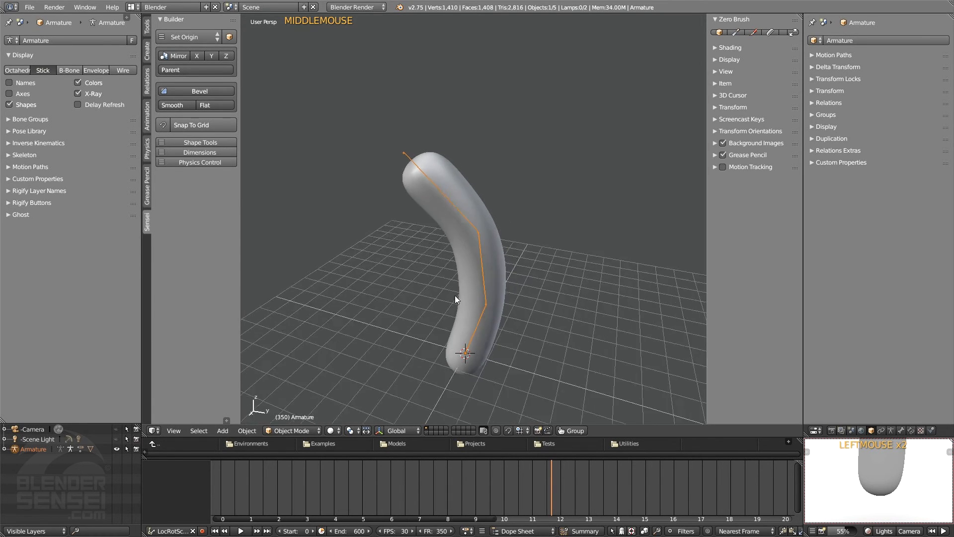
key("x")
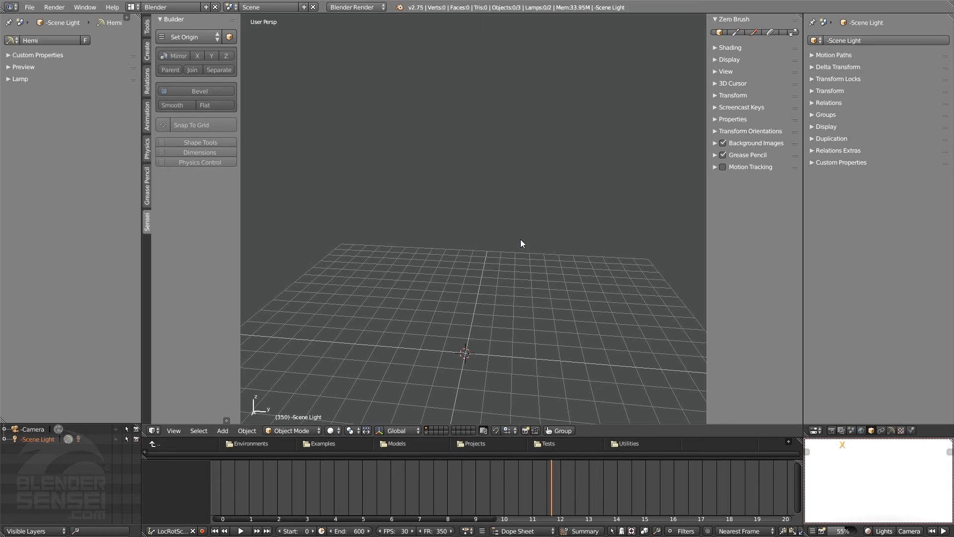
Step: Add a Wind force field and move it up above the far part of the grid
key("shift+a")
mouse_move(512, 250)
key("shift+a")
mouse_move(475, 313)
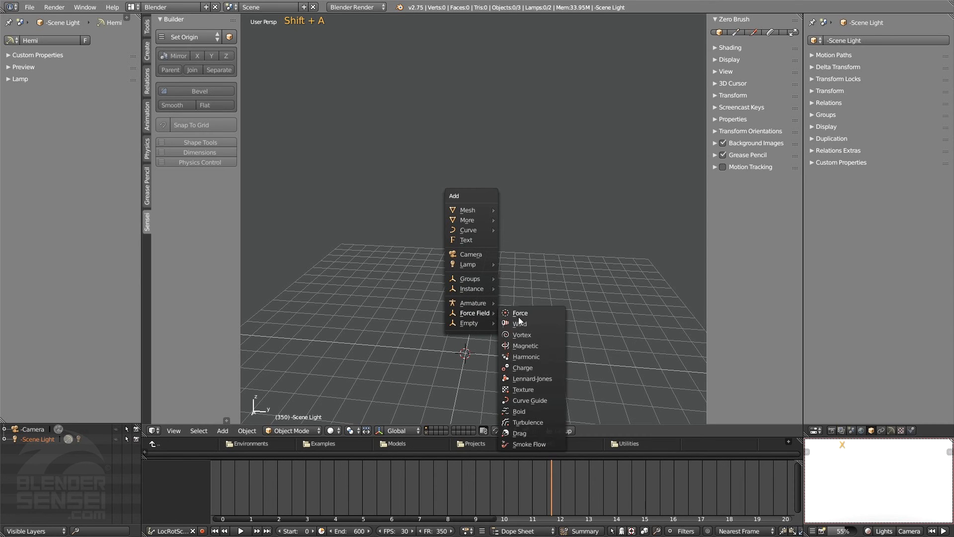
left_click(525, 324)
key("g")
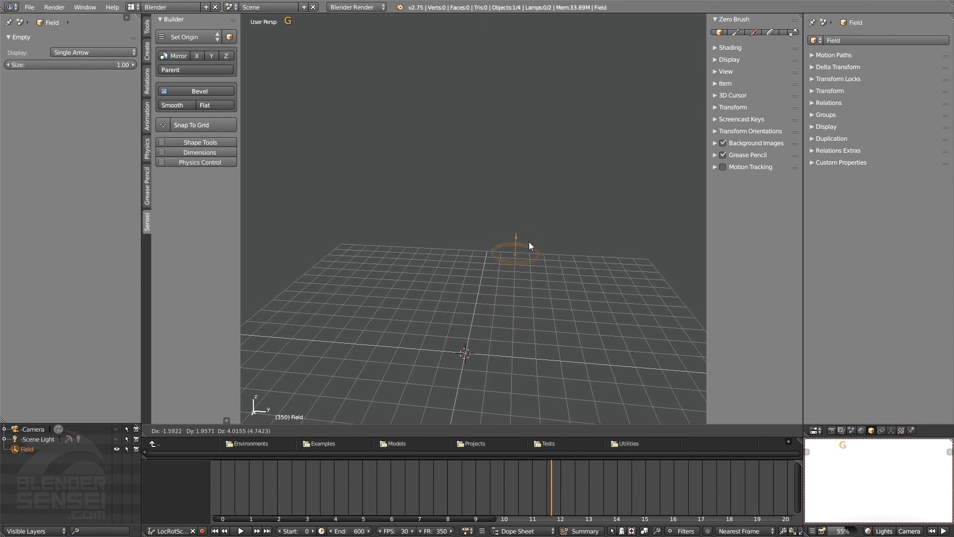
left_click(497, 226)
Step: Rotate the wind field so its arrow points sideways toward negative Y, and scale it to roughly twice its size
key("r")
left_click(535, 211)
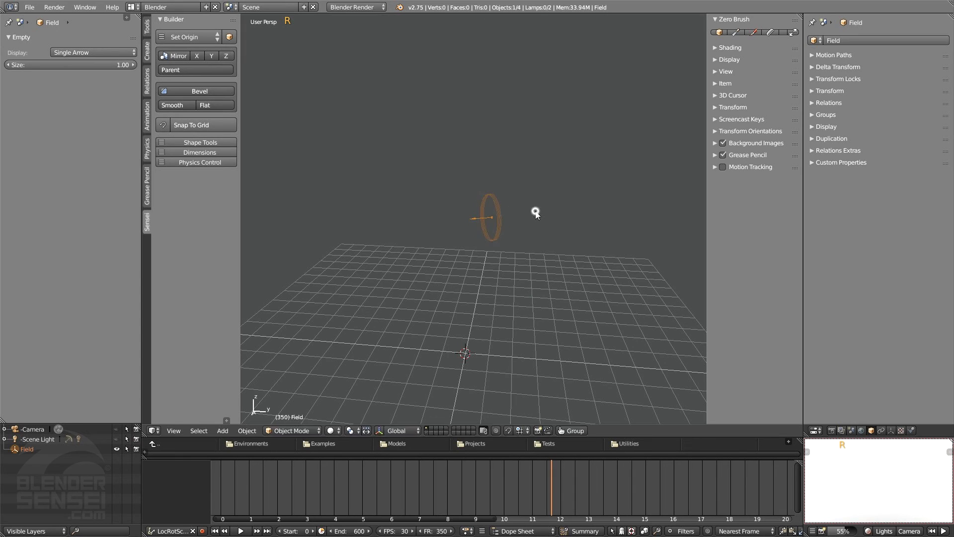
key("s")
left_click(592, 220)
mouse_move(506, 262)
middle_mouse_down()
mouse_move(556, 265)
mouse_move(473, 276)
mouse_move(492, 273)
middle_mouse_up()
Step: Rewind the timeline to frame 0, play the animation briefly, stop it and return to frame 0
left_click(222, 531)
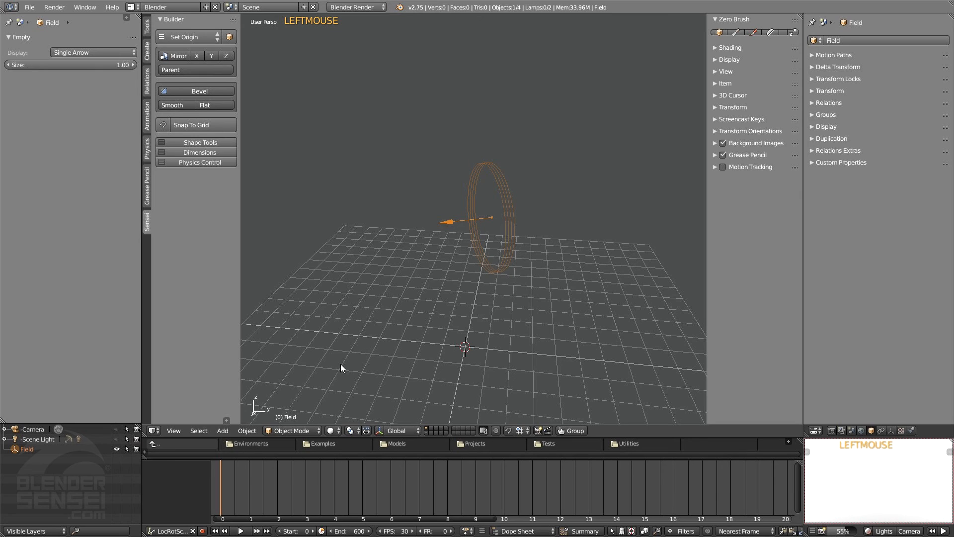
left_click(241, 531)
left_click(240, 531)
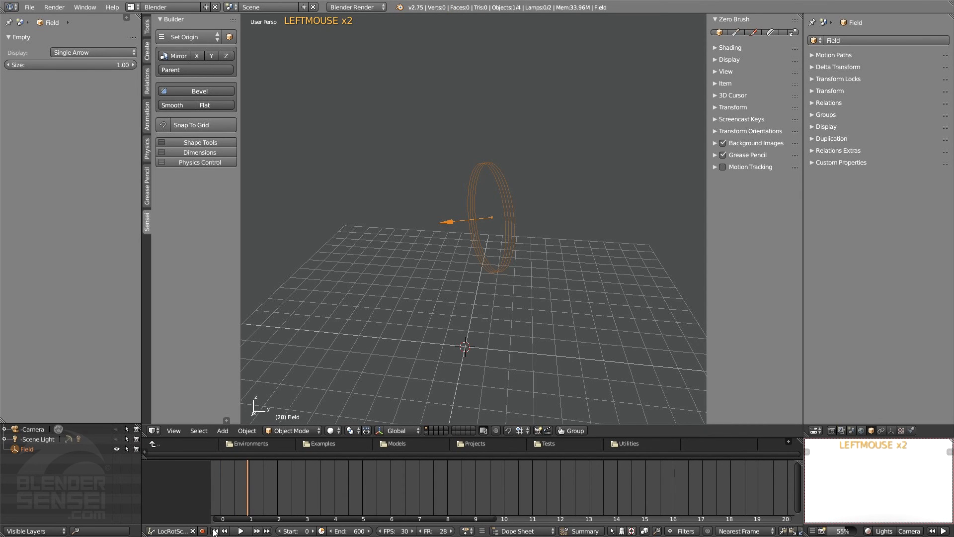
left_click(215, 531)
middle_click_drag(450, 312, 446, 290, "shift")
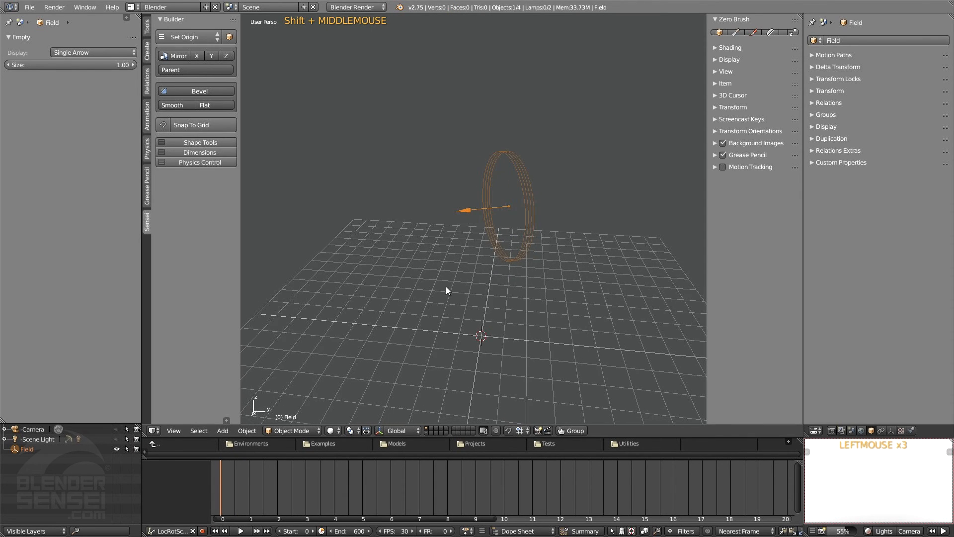
Step: Place the 3D cursor in front of the wind field's arrow, add a cone mesh there and scale it to about twice its size
right_click(383, 231)
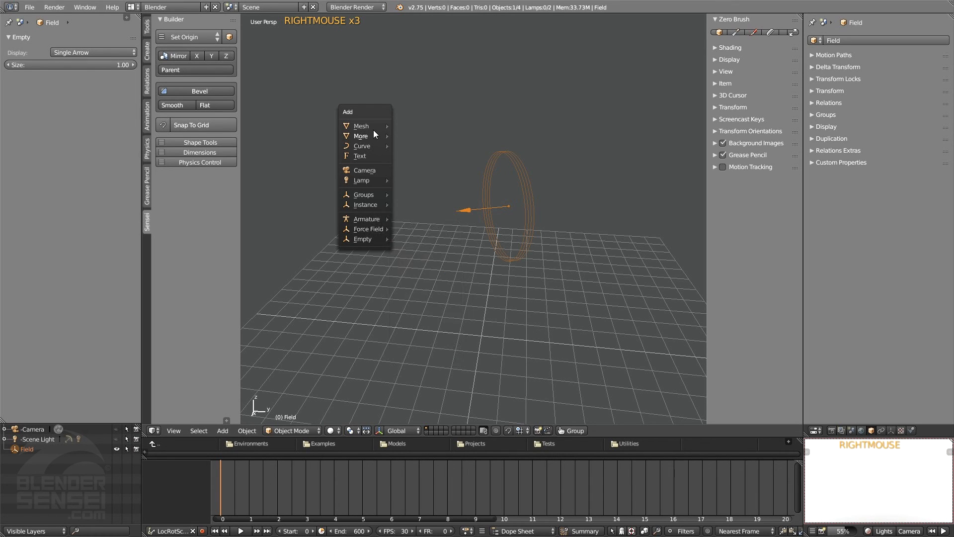
mouse_move(375, 127)
left_click(414, 186)
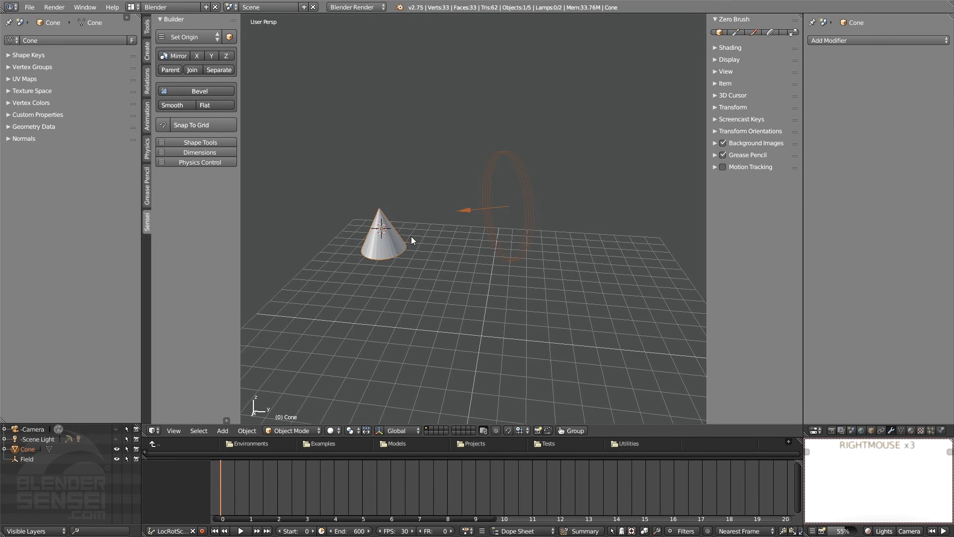
key("s")
left_click(430, 278)
Step: Select all and delete the cone and the wind force field from the scene
middle_click_drag(431, 276, 377, 246)
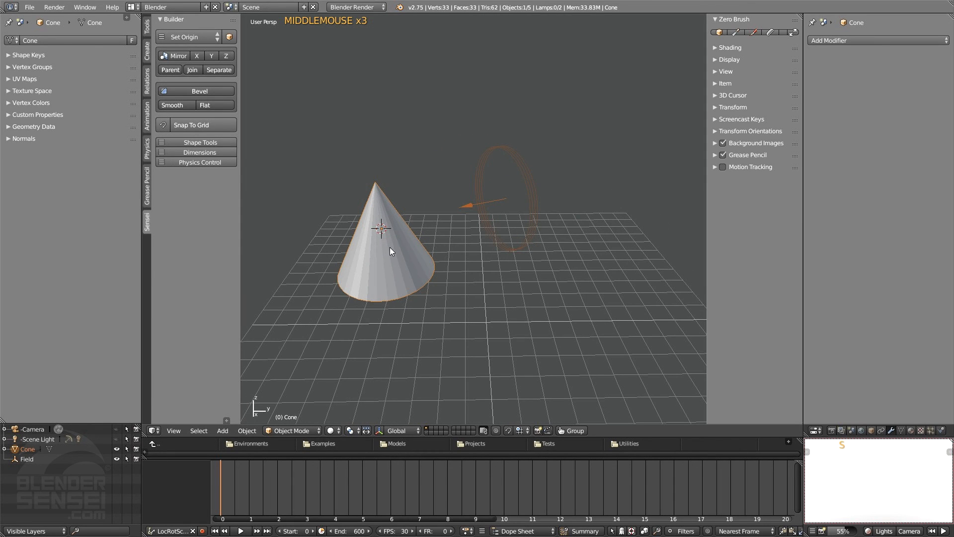
middle_click_drag(455, 278, 524, 279)
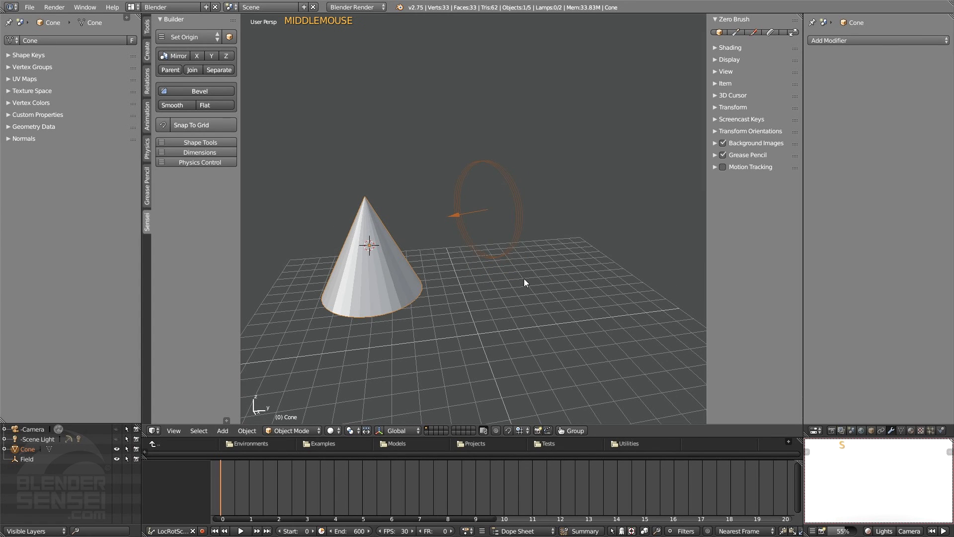
middle_click_drag(468, 258, 471, 267)
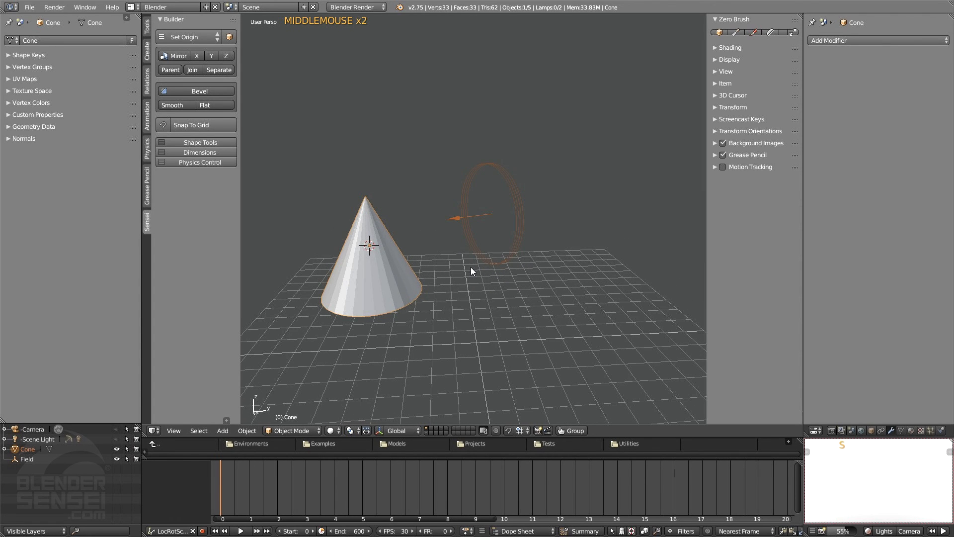
key("a")
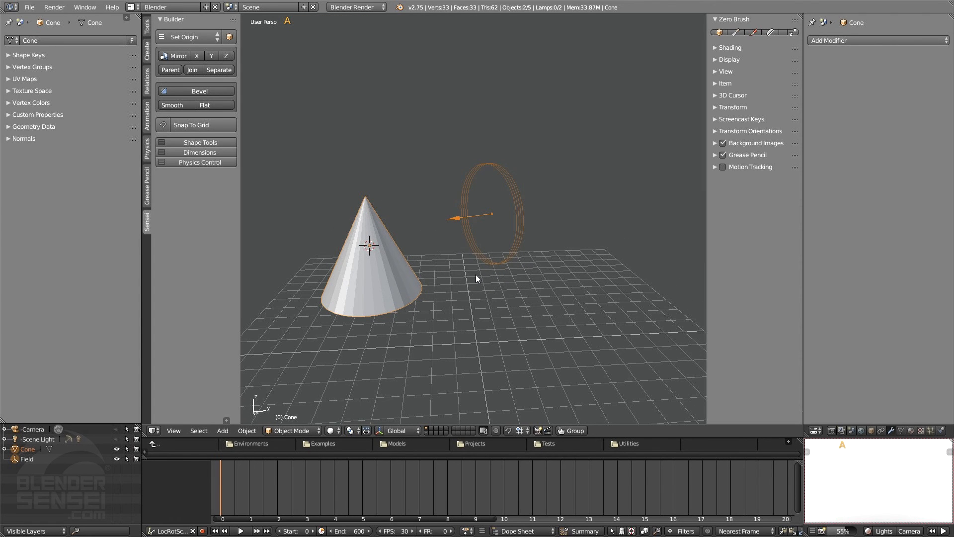
key("x")
left_click(475, 274)
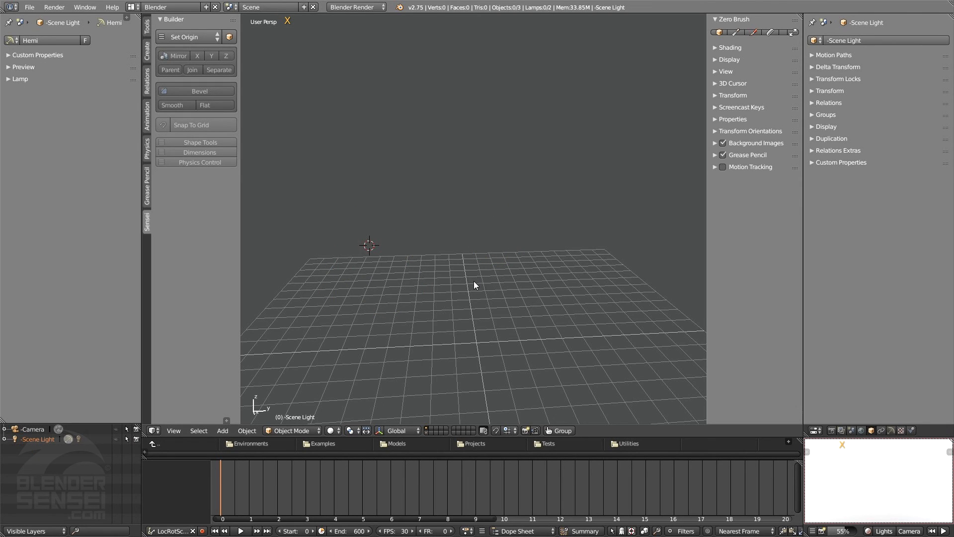
Step: Add an empty of the Arrows type at the 3D cursor near the far edge of the grid
key("shift+a")
mouse_move(456, 395)
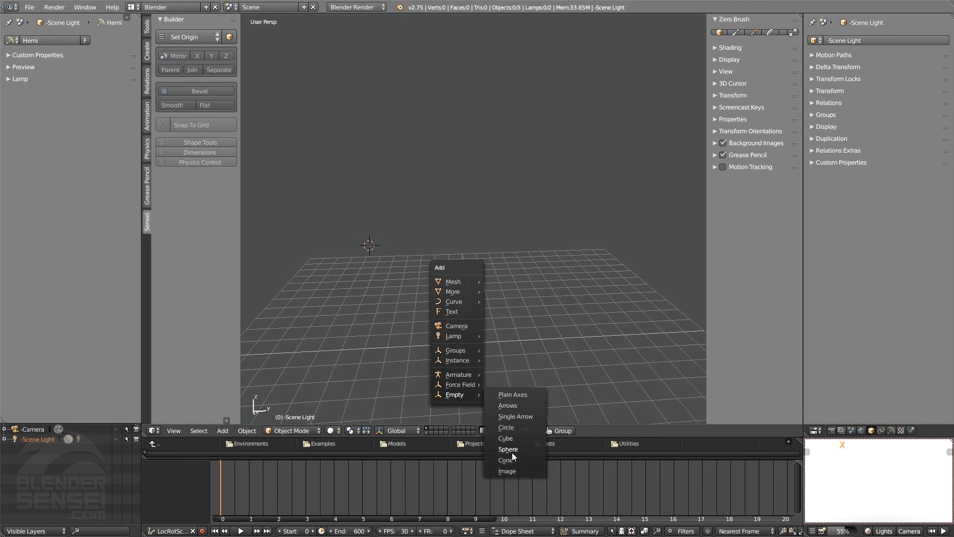
left_click(518, 406)
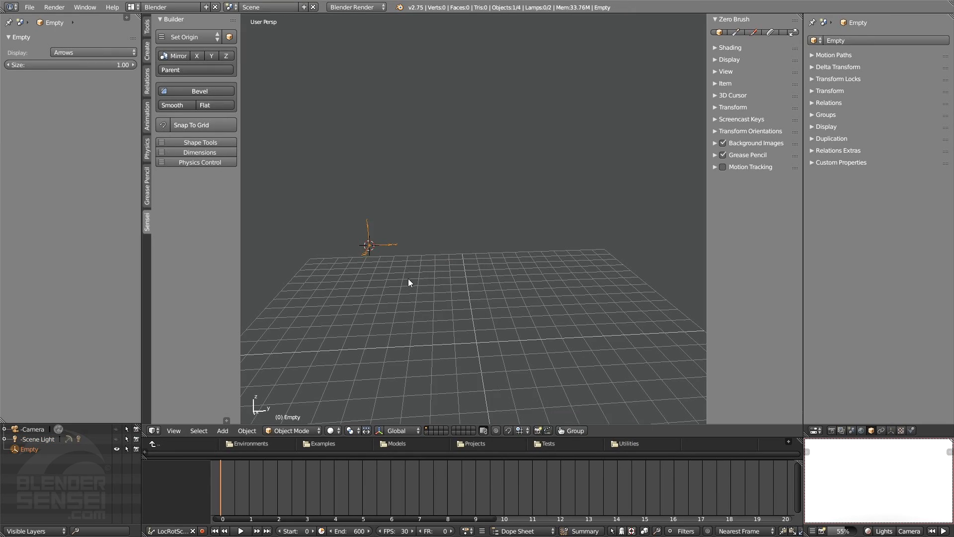
middle_click_drag(409, 283, 480, 237)
middle_click_drag(422, 268, 379, 222)
middle_click_drag(425, 267, 409, 292)
middle_click_drag(398, 258, 445, 243)
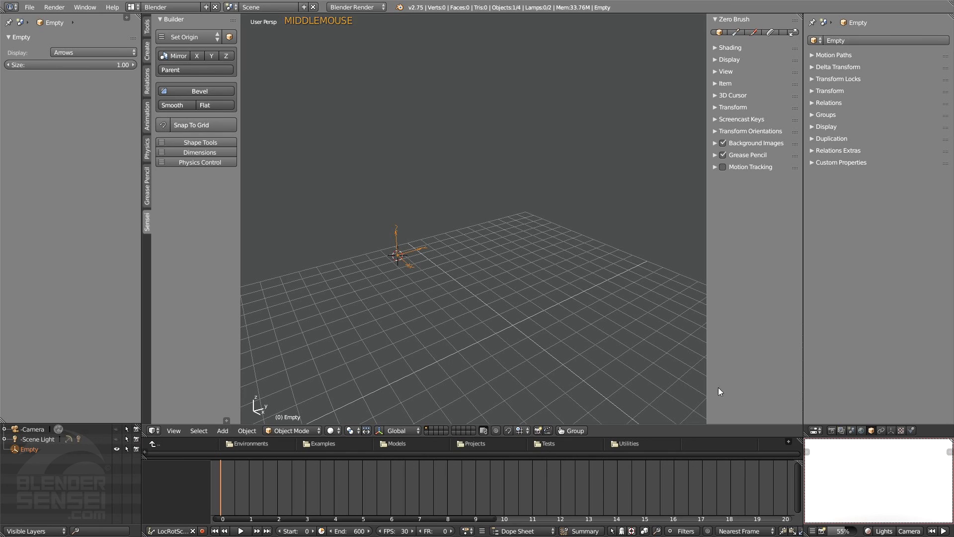
middle_click(890, 480, "alt")
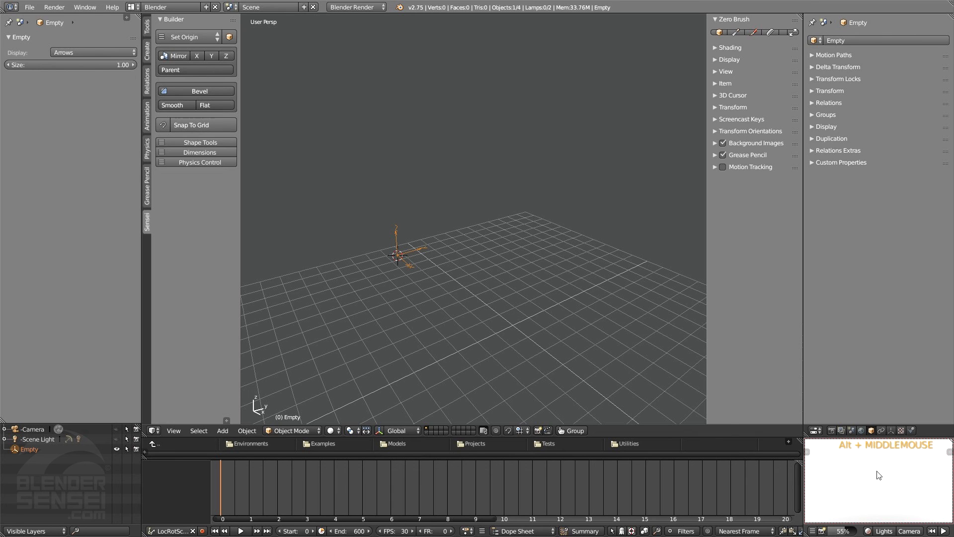
middle_click_drag(426, 258, 503, 282)
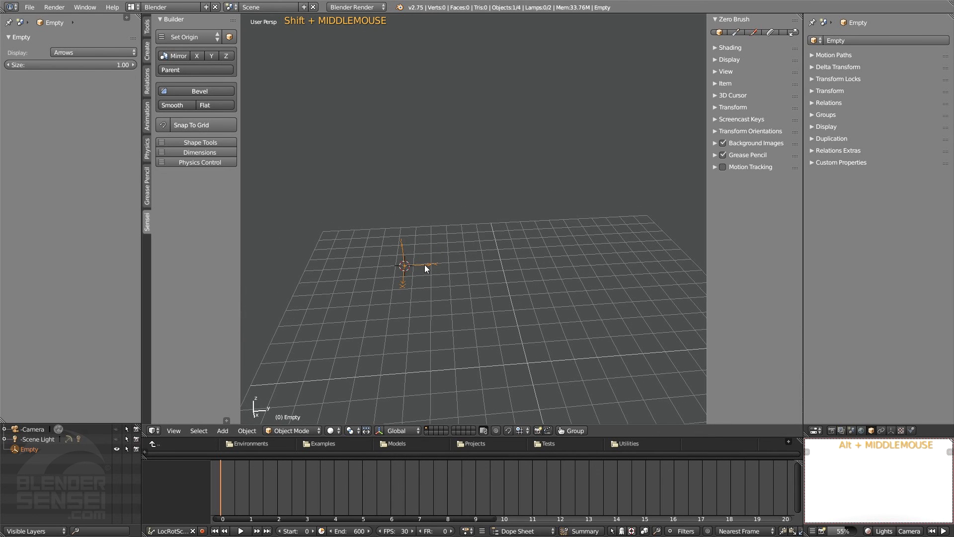